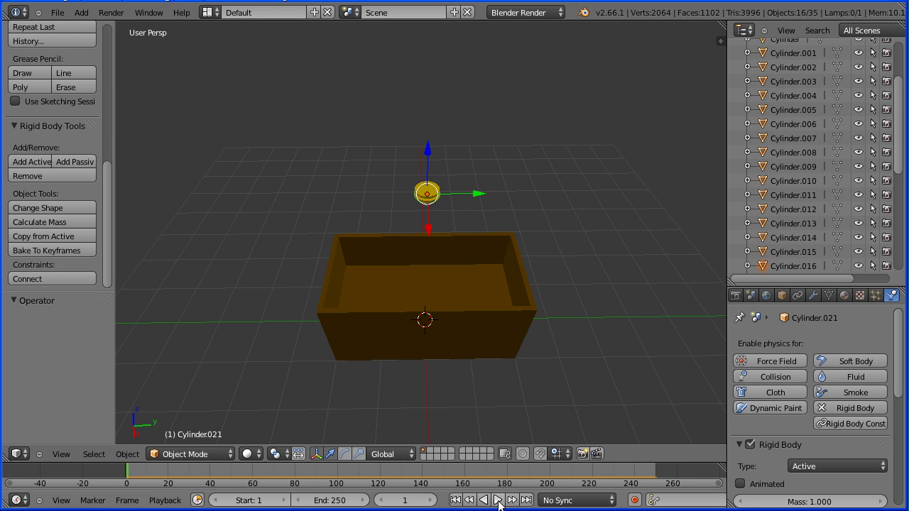
Play the coin-drop simulation, then start a new file from the File menu.
{"action": "left_click", "coordinate": [497, 500]}
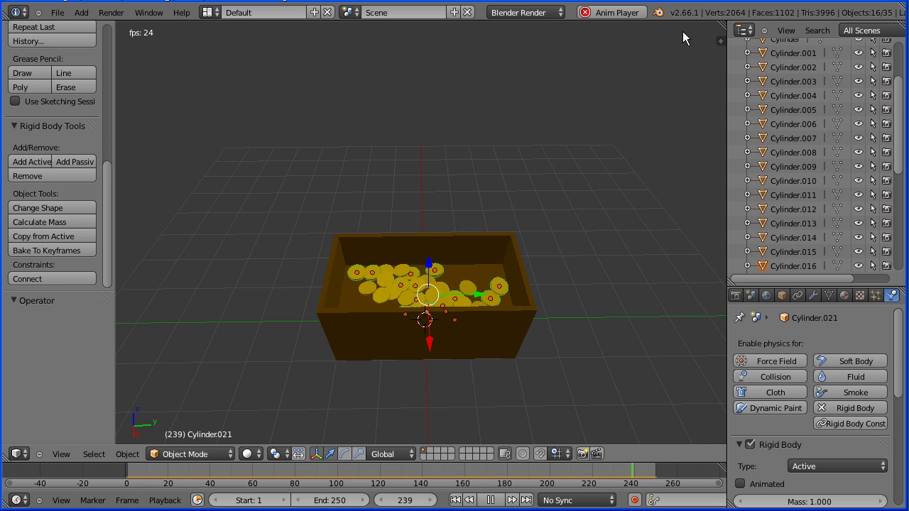
{"action": "left_click", "coordinate": [59, 11]}
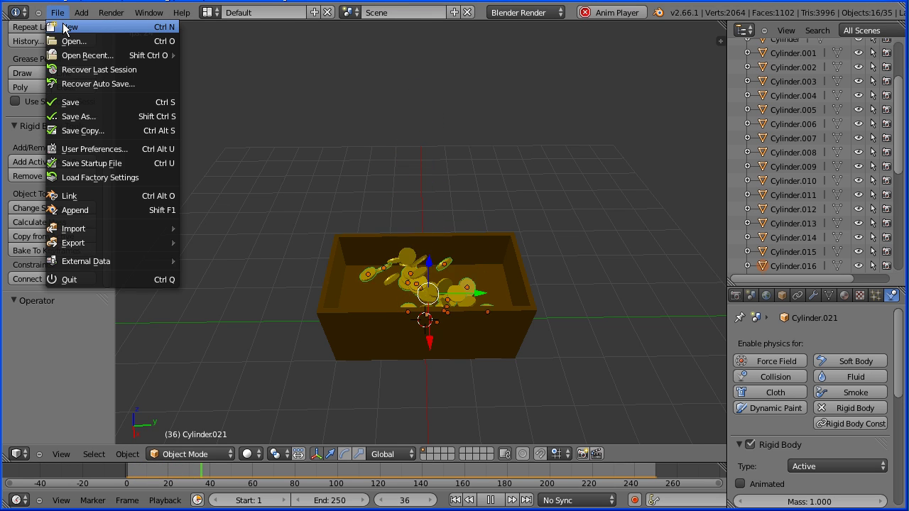
{"action": "left_click", "coordinate": [64, 25]}
Reload the start-up scene and set the cube's Location Z to 1 and Scale Y to 2.
{"action": "left_click", "coordinate": [70, 33]}
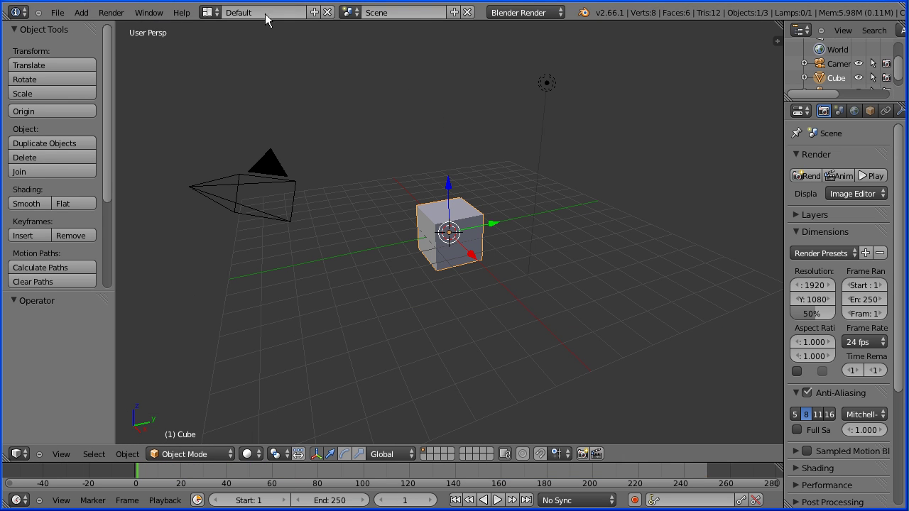
{"action": "left_click", "coordinate": [868, 111]}
{"action": "left_click_drag", "start_coordinate": [783, 213], "coordinate": [727, 213]}
{"action": "left_click", "coordinate": [751, 244]}
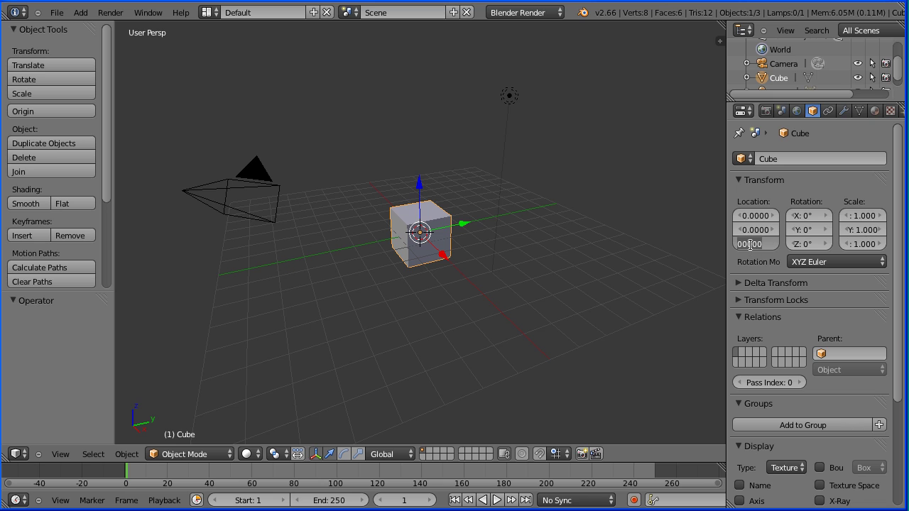
{"action": "type", "text": "1"}
{"action": "key", "text": "Return"}
{"action": "left_click", "coordinate": [866, 230]}
{"action": "type", "text": "2"}
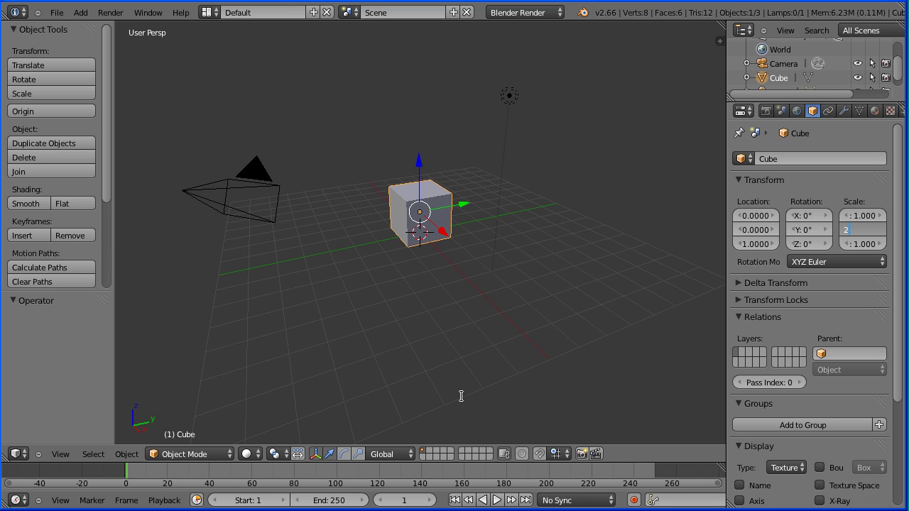
{"action": "key", "text": "Return"}
Apply the cube's location and scale so its transforms reset to zero and one.
{"action": "left_click", "coordinate": [126, 454]}
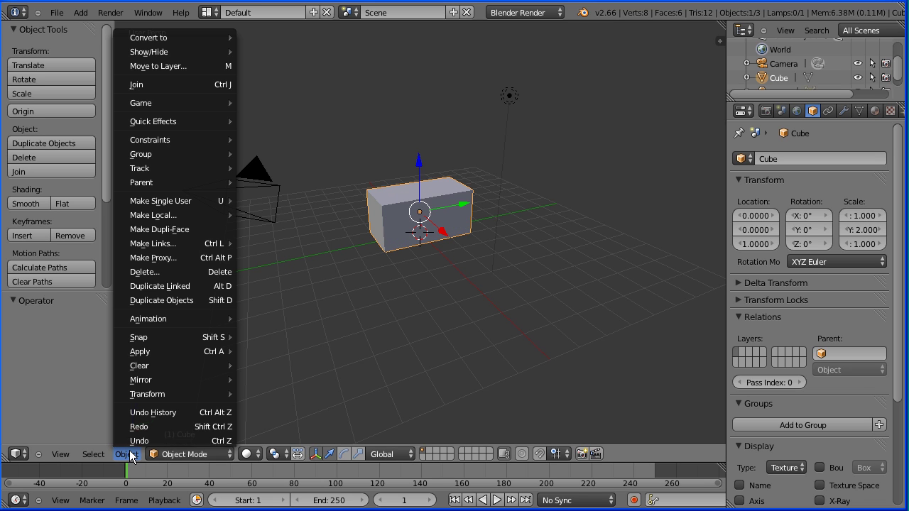
{"action": "mouse_move", "coordinate": [128, 355]}
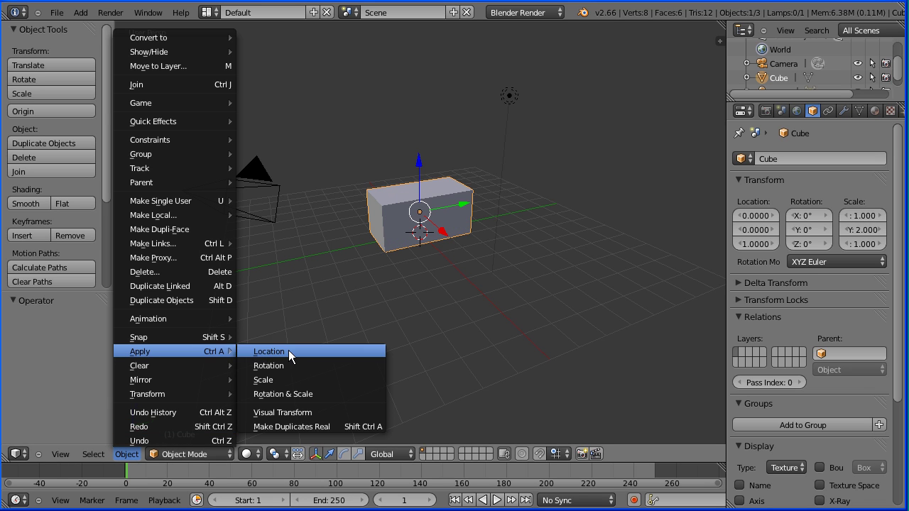
{"action": "left_click", "coordinate": [316, 351]}
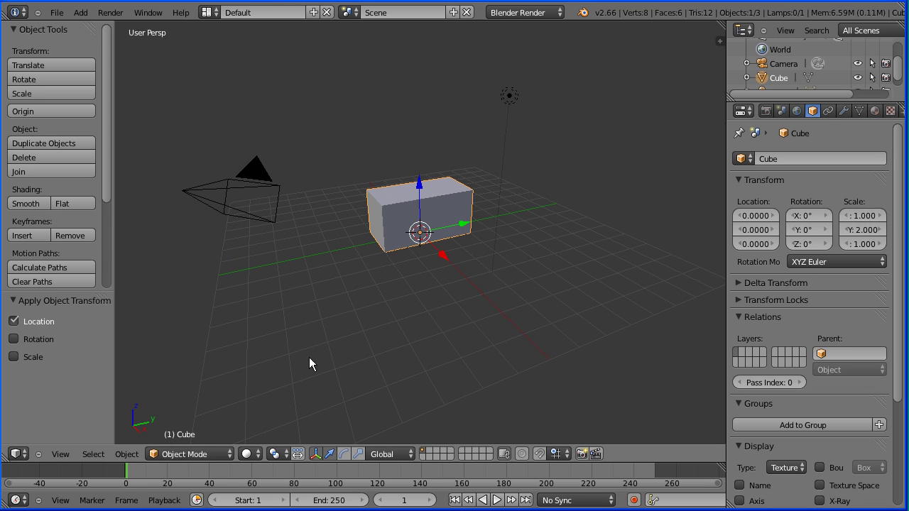
{"action": "left_click", "coordinate": [129, 454]}
{"action": "mouse_move", "coordinate": [154, 350]}
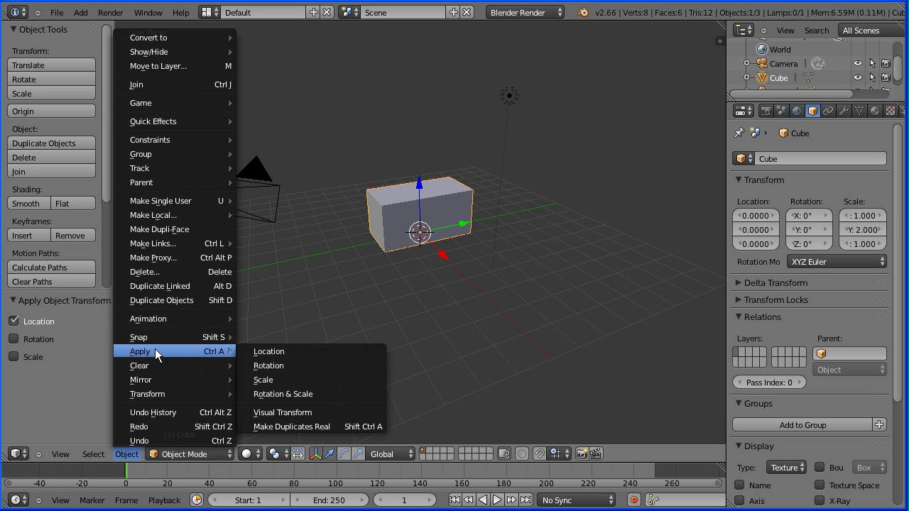
{"action": "left_click", "coordinate": [298, 379]}
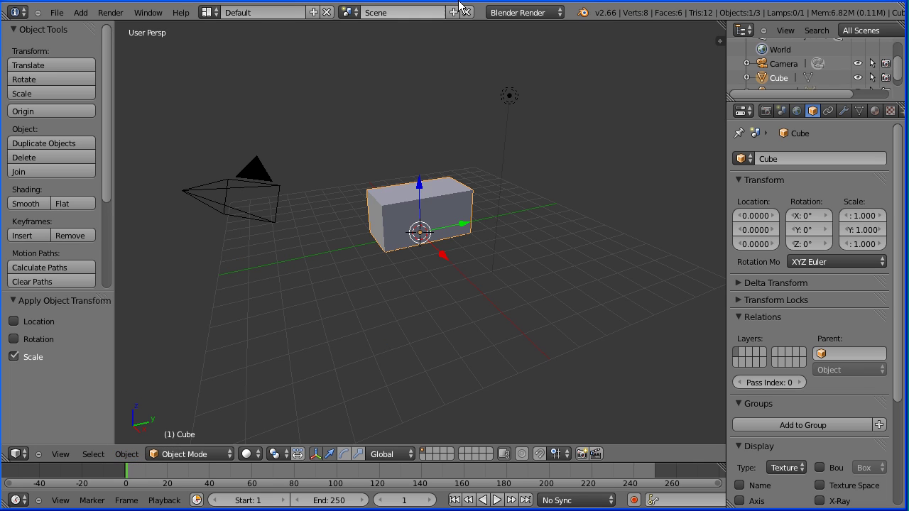
Enter Edit Mode with face selection and select the box's top face.
{"action": "left_click", "coordinate": [210, 455]}
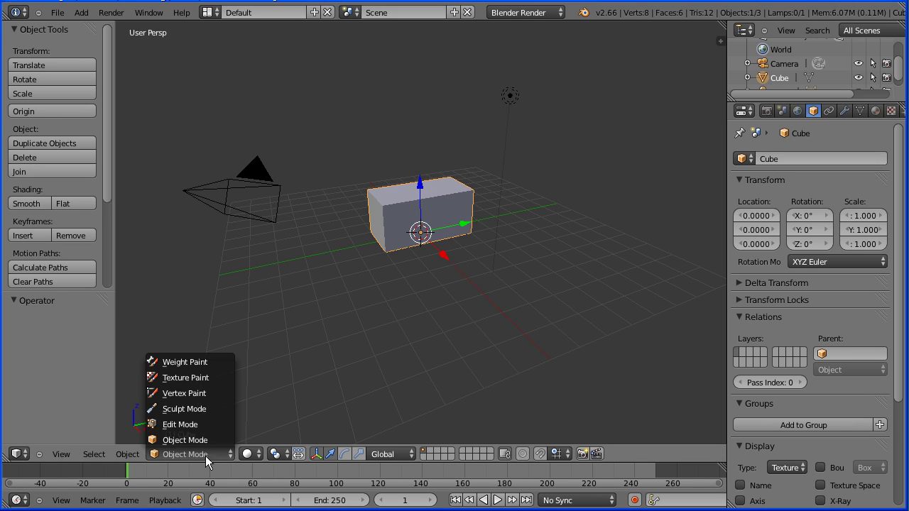
{"action": "left_click", "coordinate": [199, 429]}
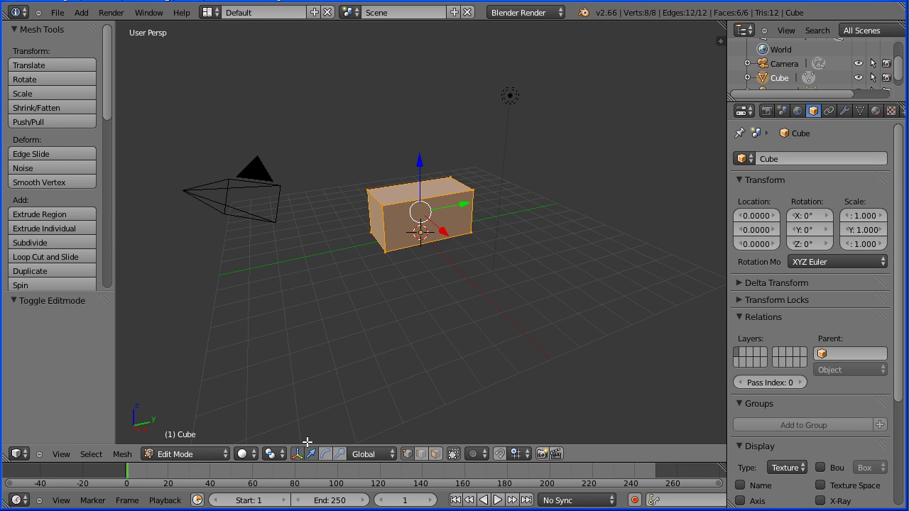
{"action": "left_click", "coordinate": [435, 455]}
{"action": "scroll", "coordinate": [443, 360], "scroll_direction": "up", "scroll_amount": 4}
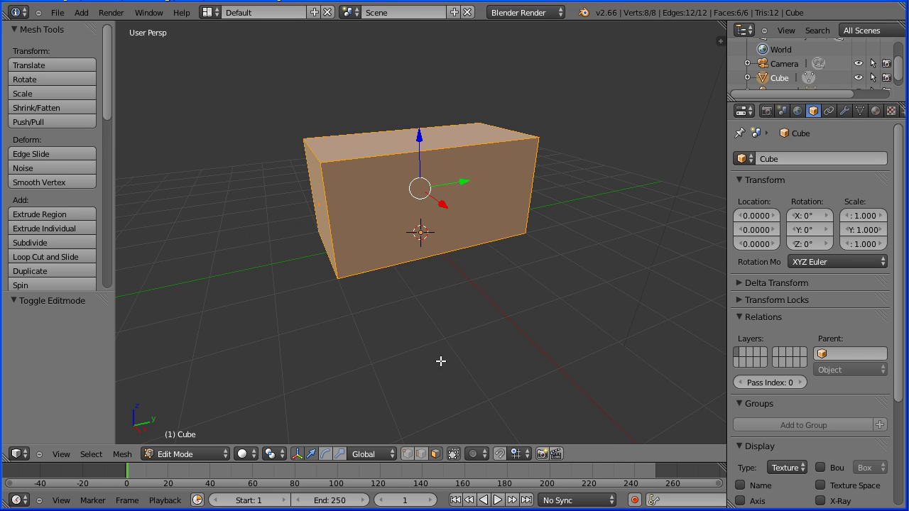
{"action": "scroll", "coordinate": [421, 279], "scroll_direction": "up", "scroll_amount": 2}
{"action": "middle_click_drag", "start_coordinate": [377, 69], "coordinate": [394, 104]}
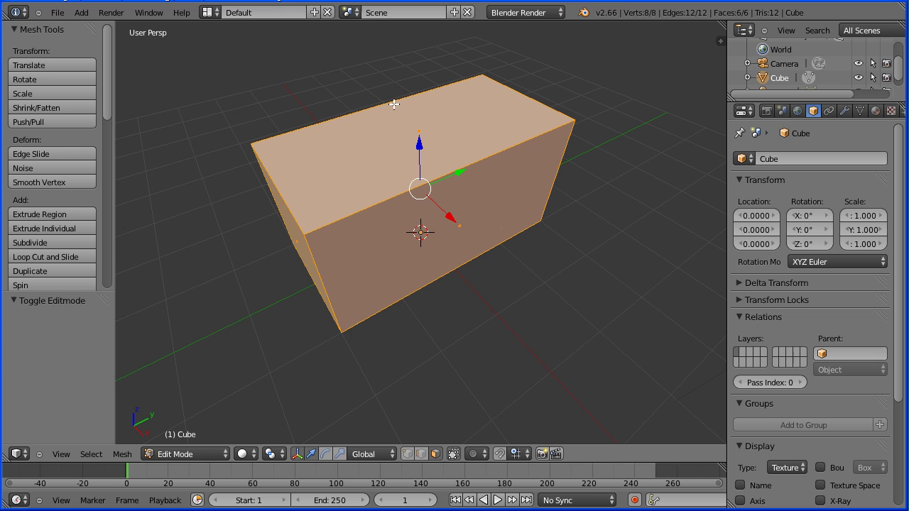
{"action": "right_click", "coordinate": [463, 123]}
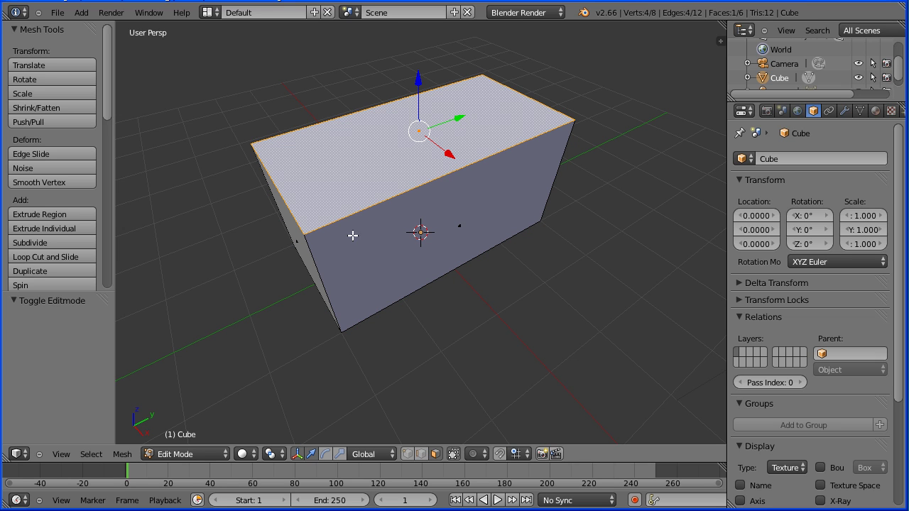
Inset the top face by 0.1 using Mesh > Faces > Inset.
{"action": "left_click", "coordinate": [122, 454]}
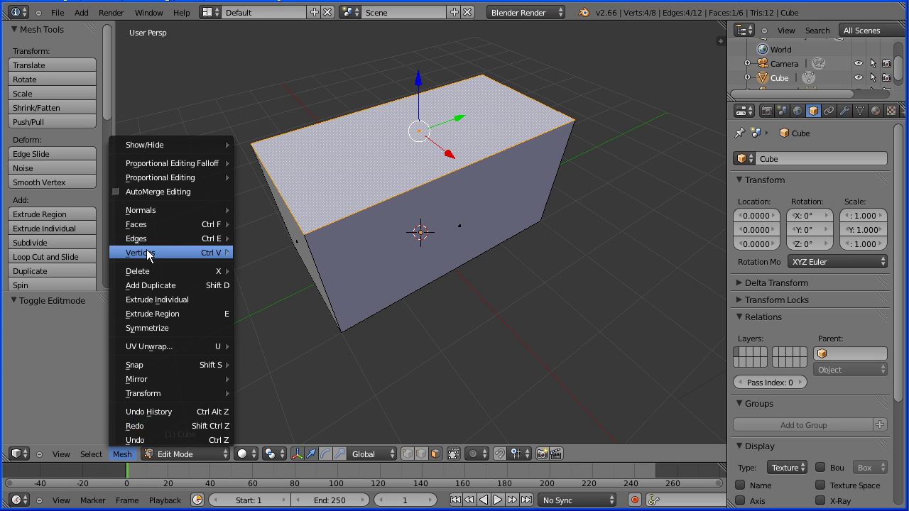
{"action": "mouse_move", "coordinate": [149, 226]}
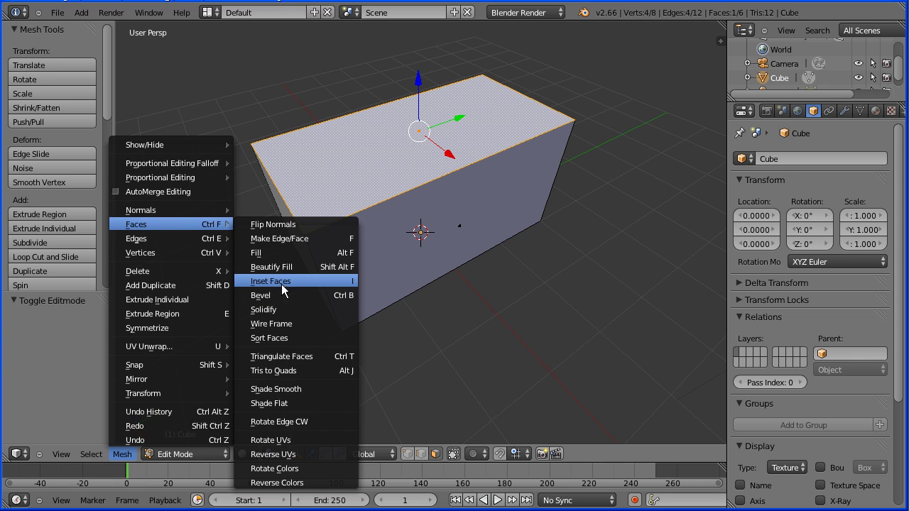
{"action": "left_click", "coordinate": [346, 281]}
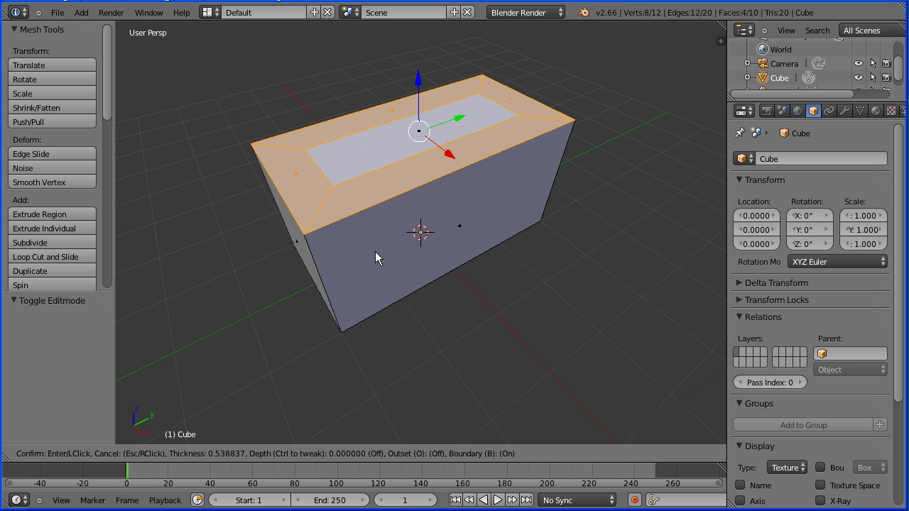
{"action": "type", "text": "0.1"}
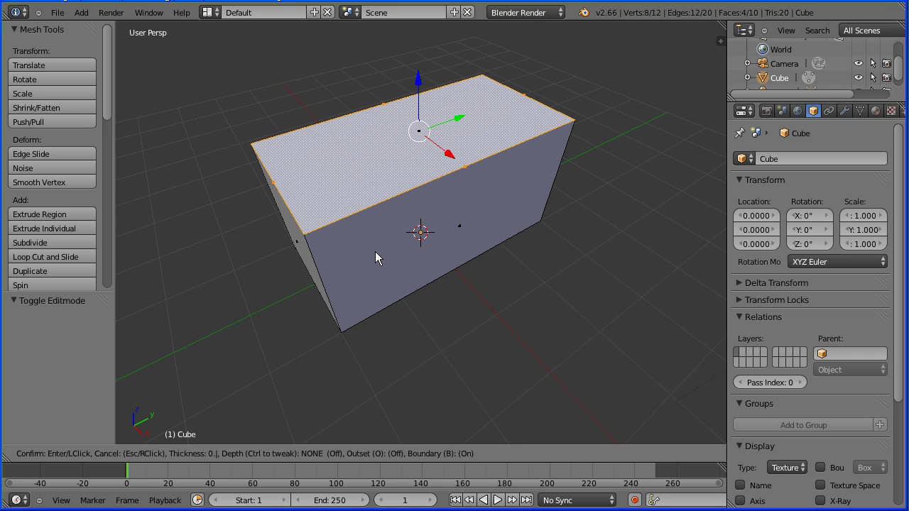
{"action": "key", "text": "Return"}
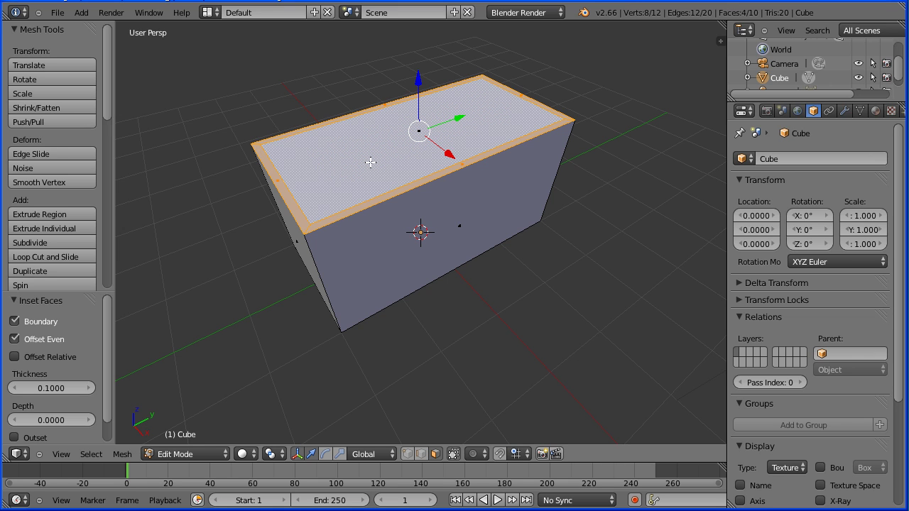
Extrude the inner top face and sink it 1 unit down along Z.
{"action": "right_click", "coordinate": [363, 140]}
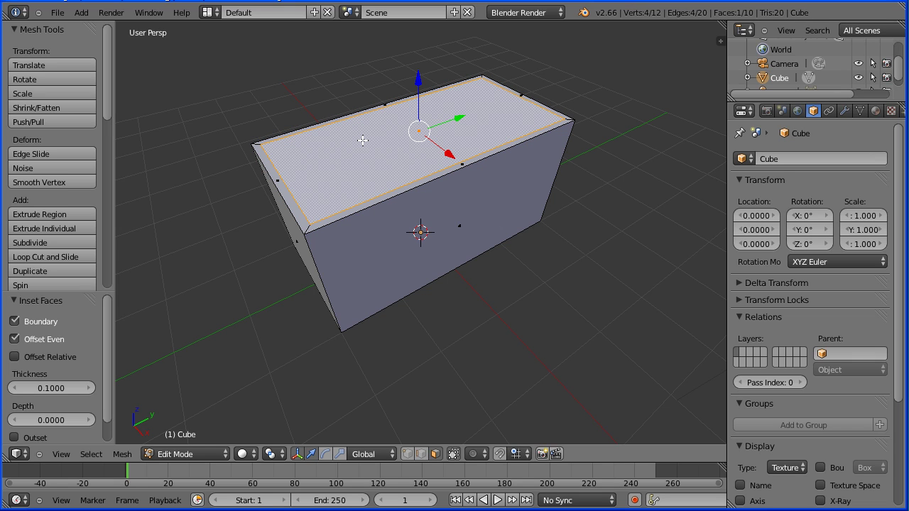
{"action": "key", "text": "e"}
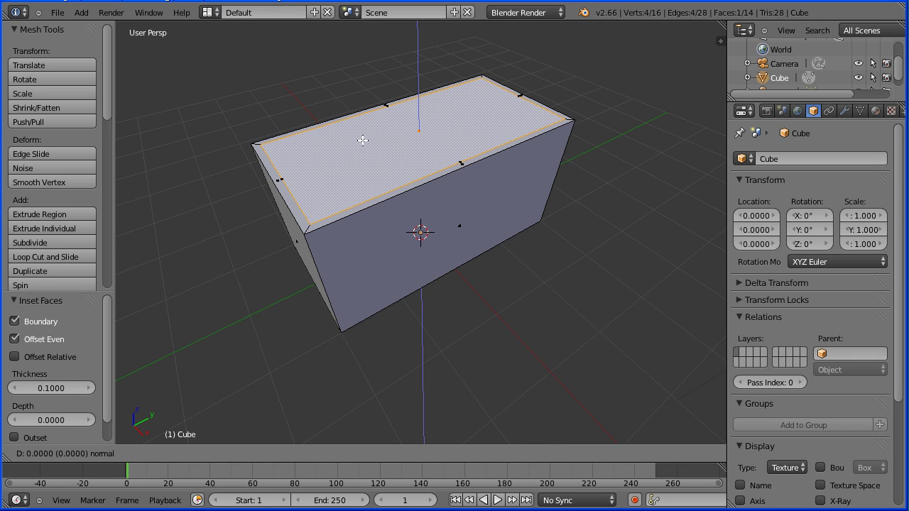
{"action": "key", "text": "Return"}
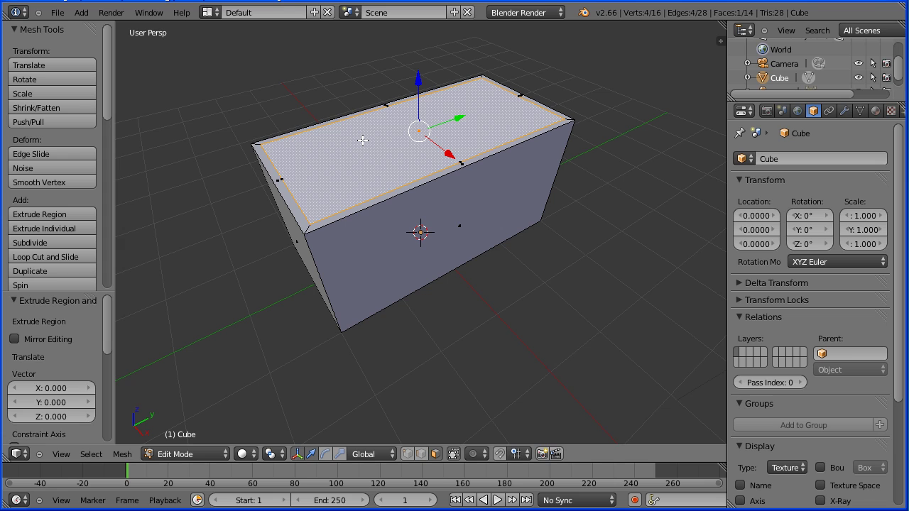
{"action": "key", "text": "g"}
{"action": "key", "text": "z"}
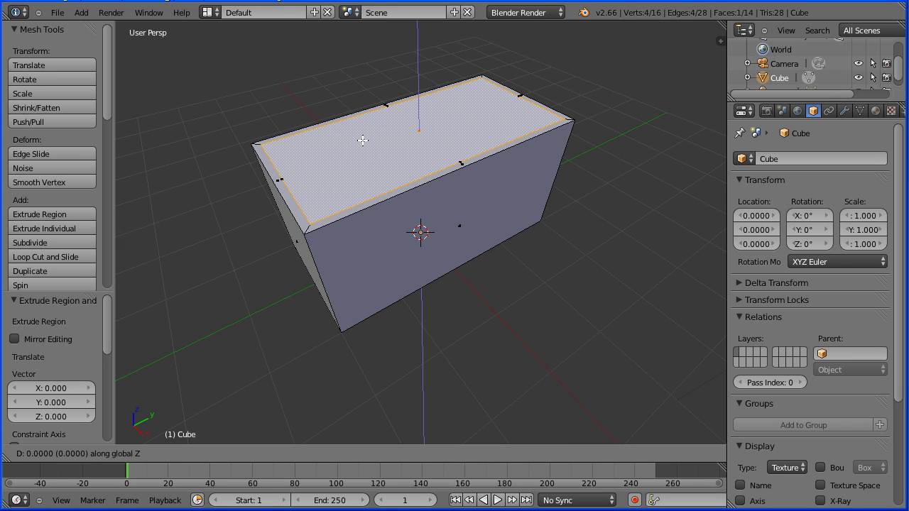
{"action": "type", "text": "-1"}
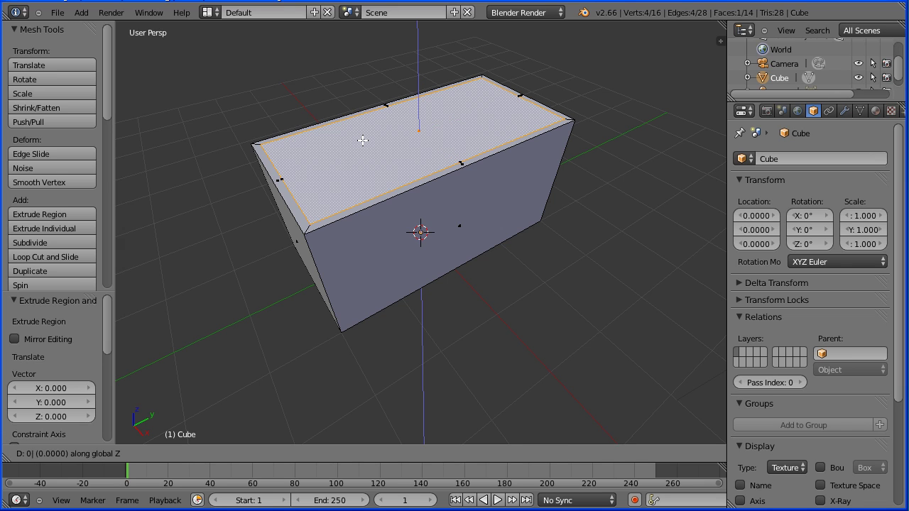
{"action": "key", "text": "Return"}
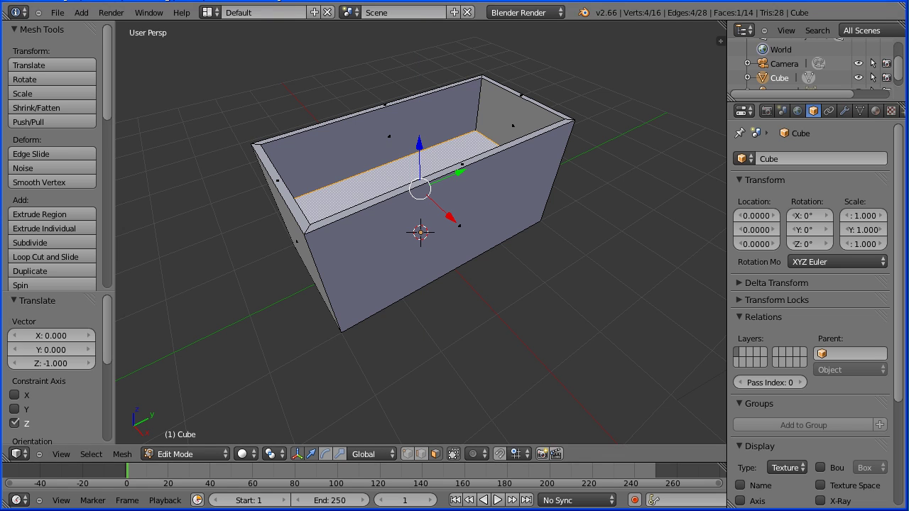
{"action": "key", "text": "Tab"}
{"action": "key", "text": "Tab"}
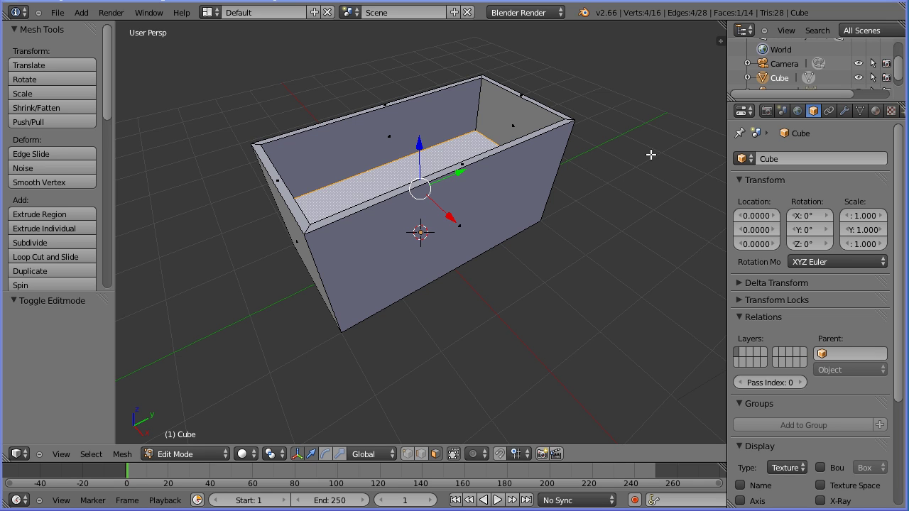
Set the box's diffuse colour to a dark brown via orange with lowered value.
{"action": "left_click", "coordinate": [876, 112]}
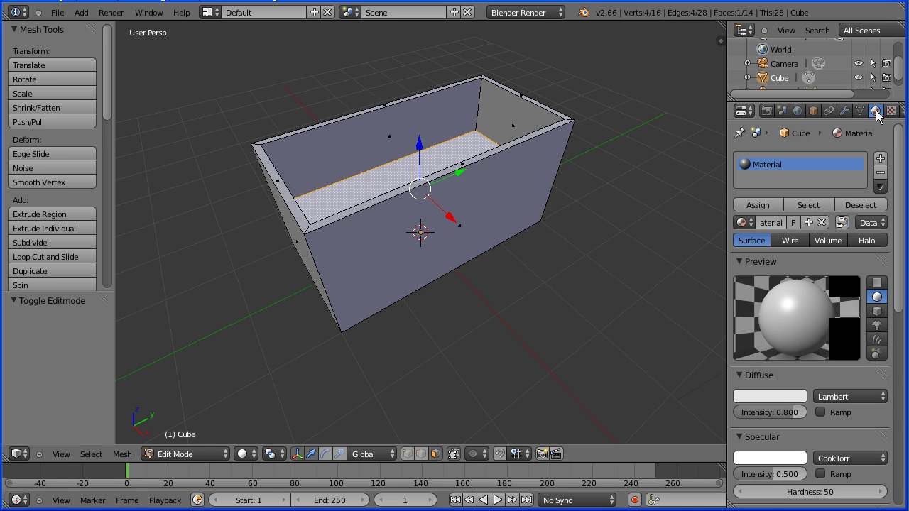
{"action": "left_click", "coordinate": [770, 396]}
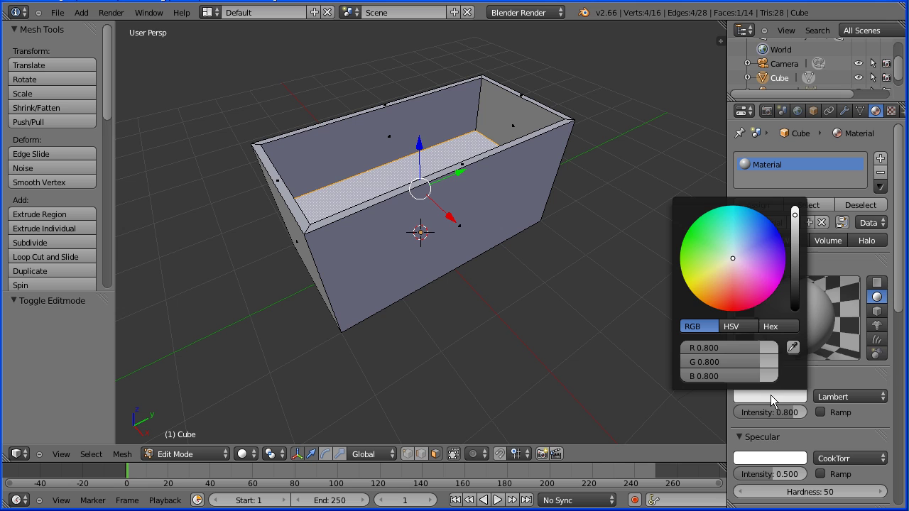
{"action": "mouse_move", "coordinate": [733, 266]}
{"action": "left_mouse_down"}
{"action": "mouse_move", "coordinate": [698, 316]}
{"action": "mouse_move", "coordinate": [710, 326]}
{"action": "left_mouse_up"}
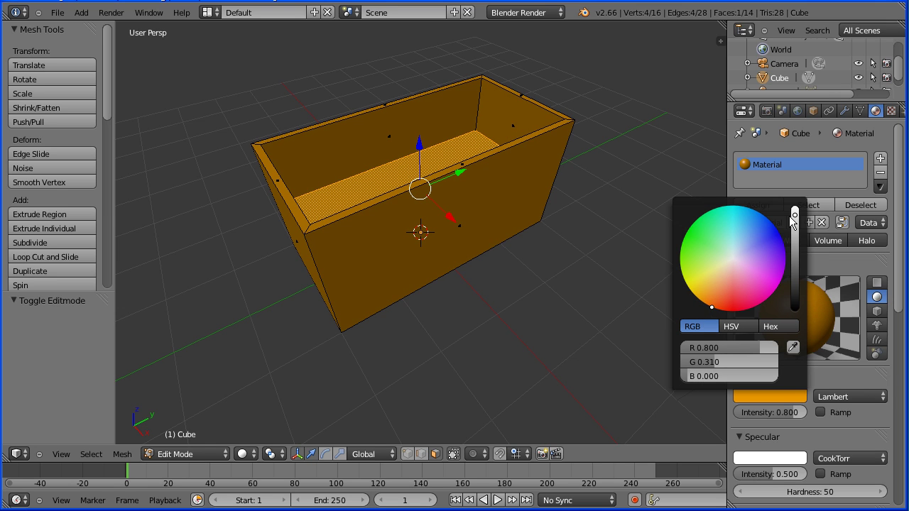
{"action": "left_click_drag", "start_coordinate": [796, 221], "coordinate": [792, 268]}
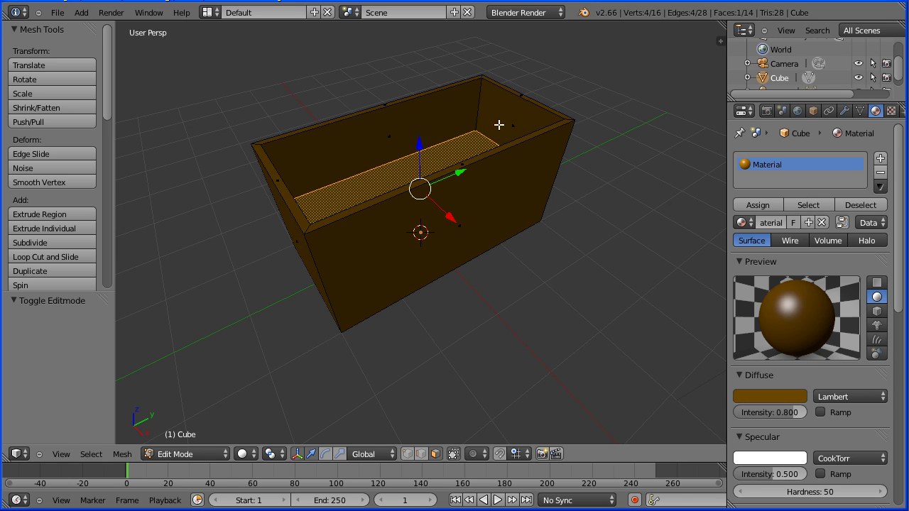
Return the box to Object Mode and view it from the right, looking into it.
{"action": "left_click", "coordinate": [211, 451]}
{"action": "left_click", "coordinate": [214, 436]}
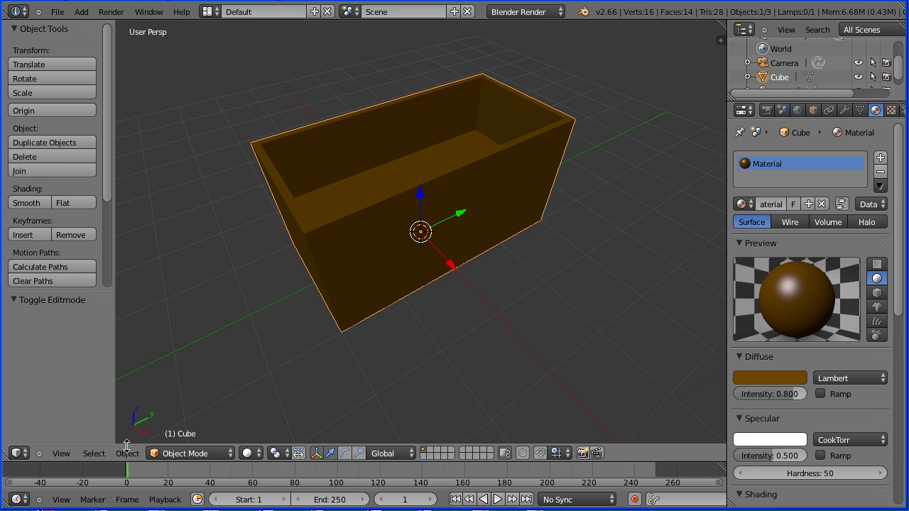
{"action": "left_click", "coordinate": [62, 454]}
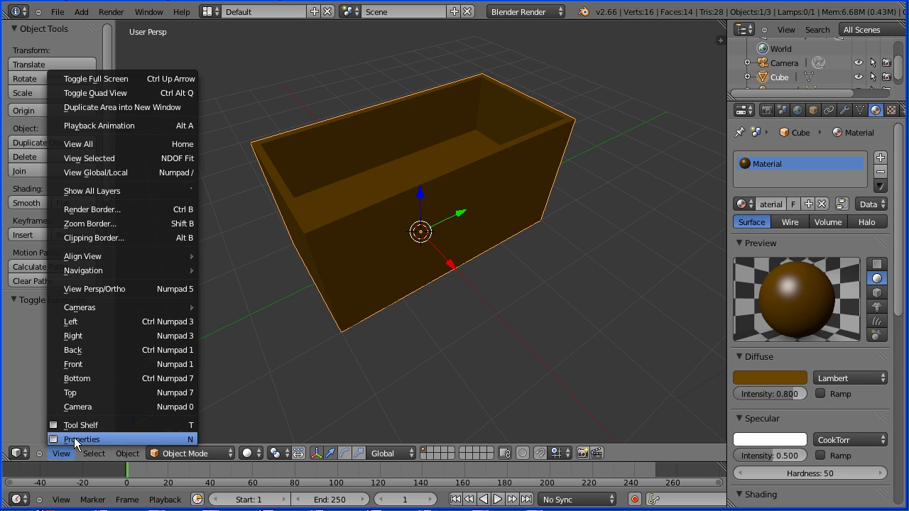
{"action": "left_click", "coordinate": [130, 337]}
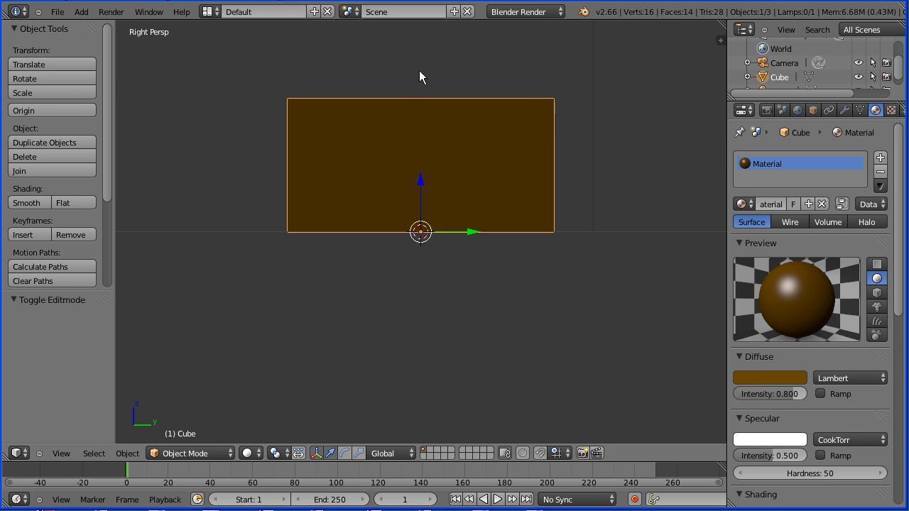
{"action": "middle_click_drag", "start_coordinate": [419, 70], "coordinate": [425, 240]}
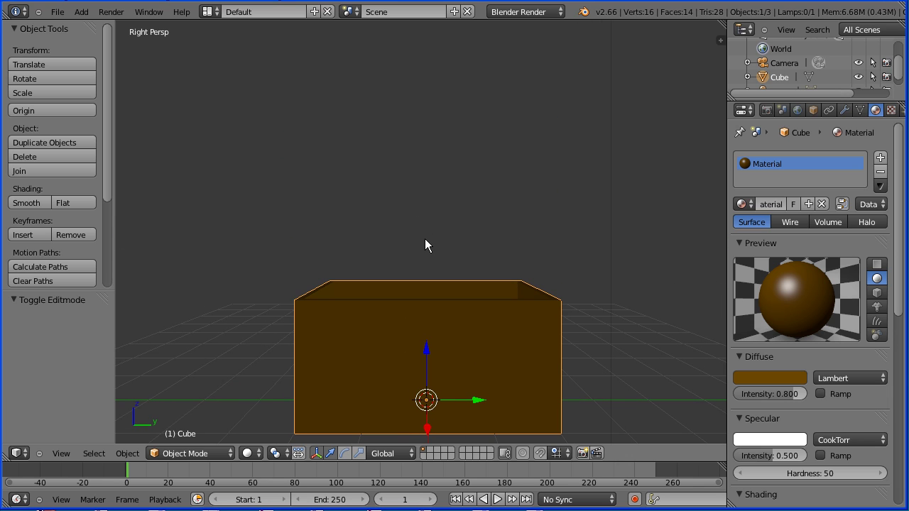
{"action": "middle_click_drag", "start_coordinate": [417, 173], "coordinate": [418, 233]}
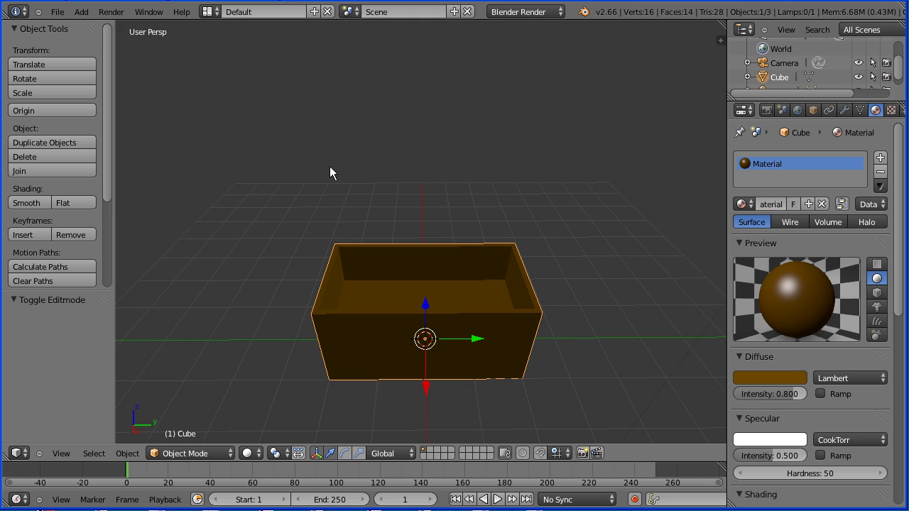
Add a mesh cylinder to the scene.
{"action": "left_click", "coordinate": [81, 14]}
{"action": "mouse_move", "coordinate": [93, 26]}
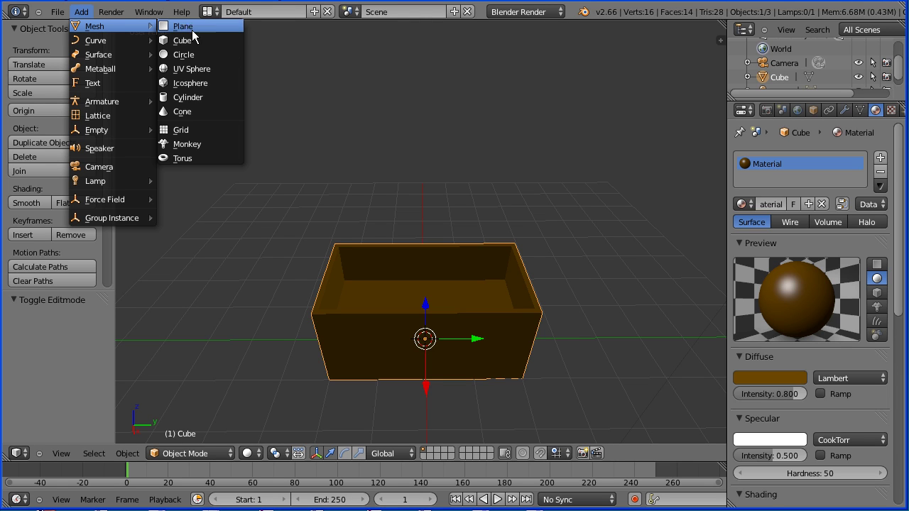
{"action": "left_click", "coordinate": [219, 95]}
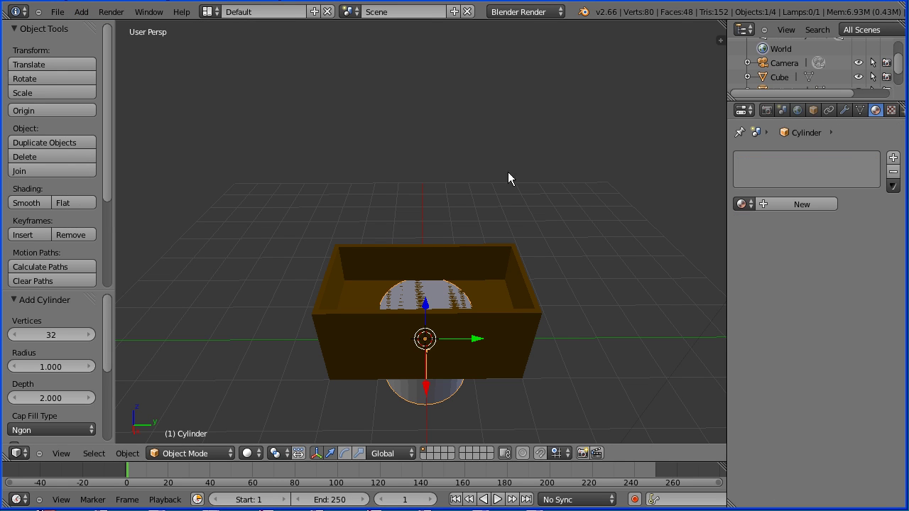
Give the cylinder a new material, Material.001, with a yellow diffuse colour.
{"action": "left_click", "coordinate": [765, 206]}
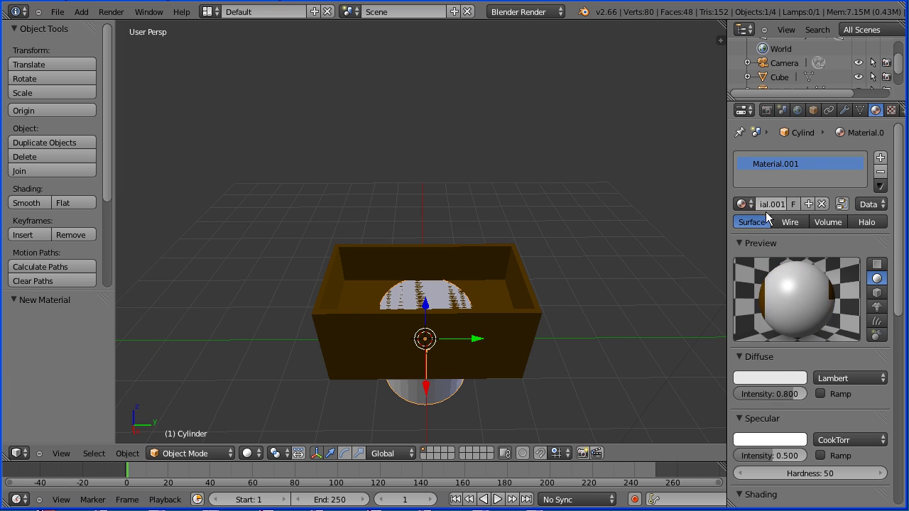
{"action": "left_click", "coordinate": [767, 378]}
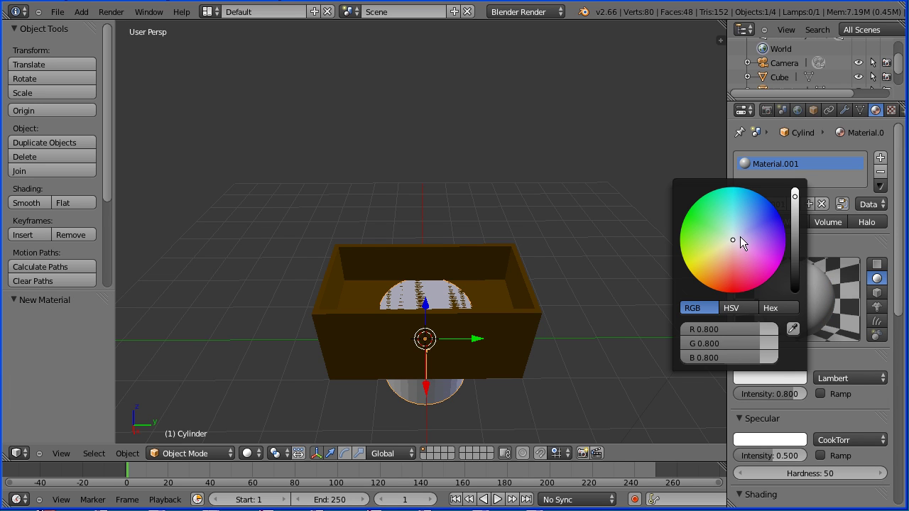
{"action": "left_click_drag", "start_coordinate": [734, 241], "coordinate": [697, 283]}
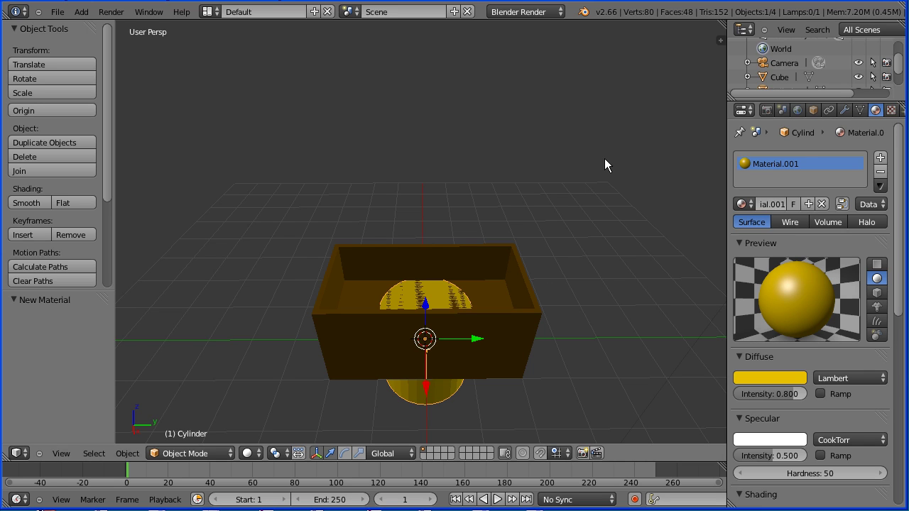
Raise the cylinder to Location Z 4 and flatten its Z scale to 0.1.
{"action": "left_click", "coordinate": [810, 111]}
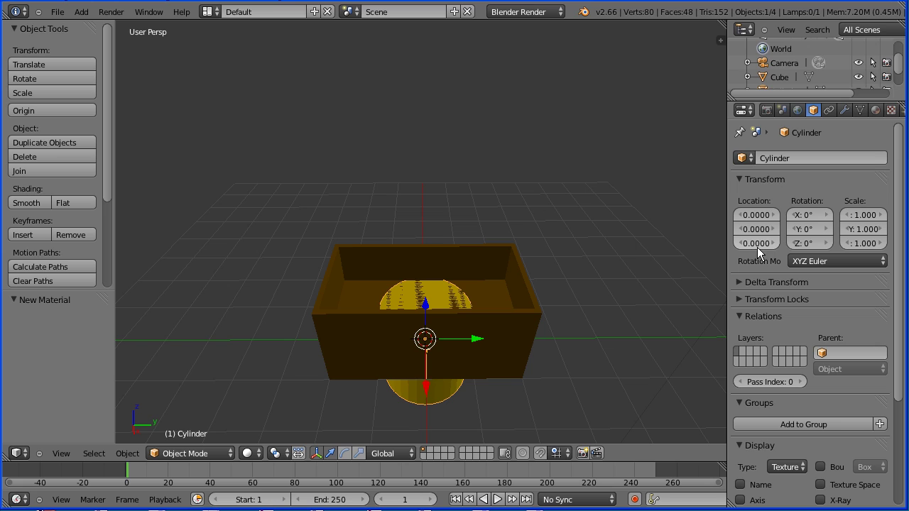
{"action": "type", "text": "4"}
{"action": "key", "text": "Return"}
{"action": "left_click", "coordinate": [861, 244]}
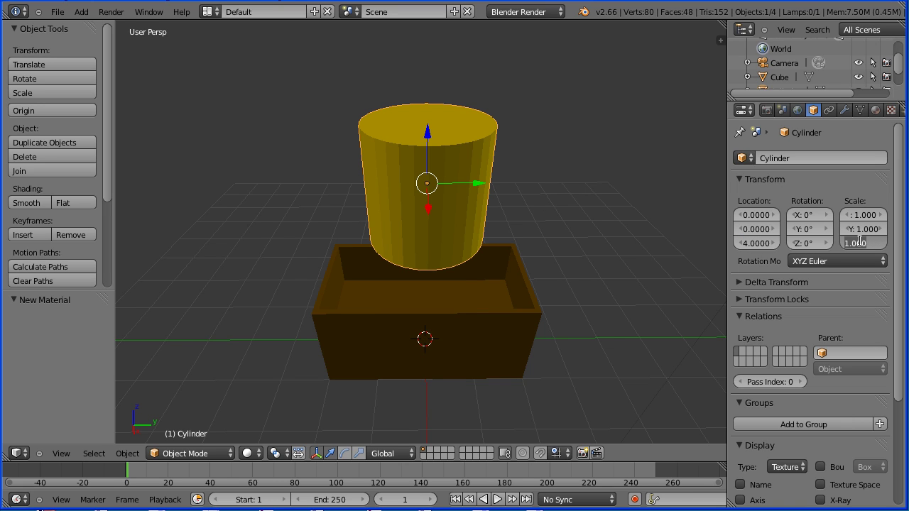
{"action": "key", "text": "BackSpace"}
{"action": "type", "text": "0.1"}
{"action": "key", "text": "Return"}
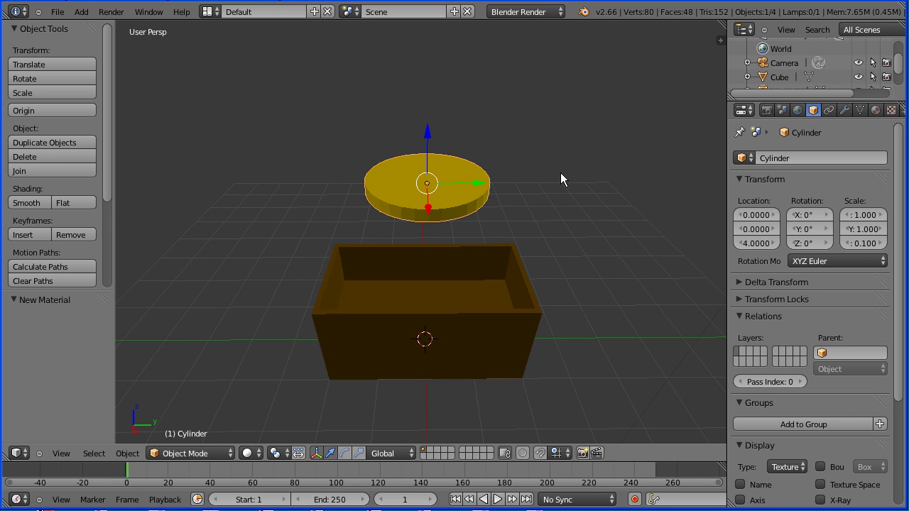
Scale the flat disc uniformly by 0.2 into a small coin.
{"action": "key", "text": "s"}
{"action": "type", "text": "0.2"}
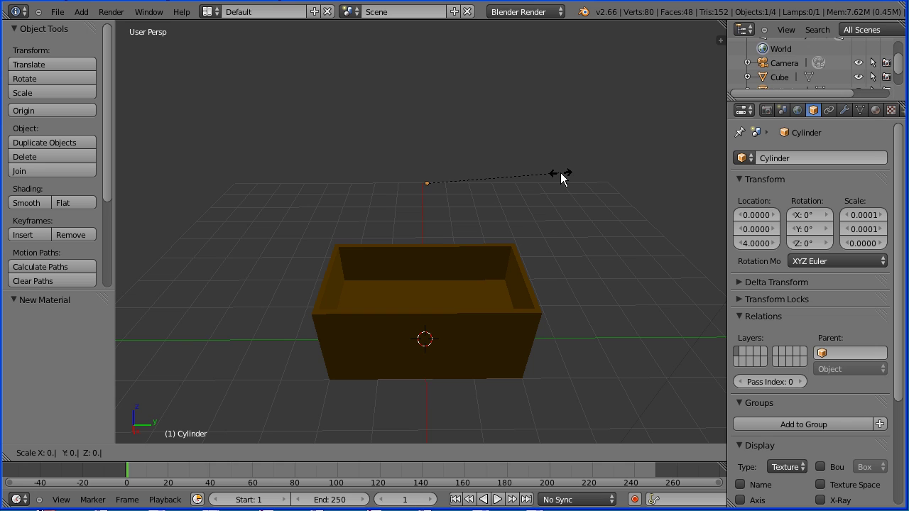
{"action": "key", "text": "Return"}
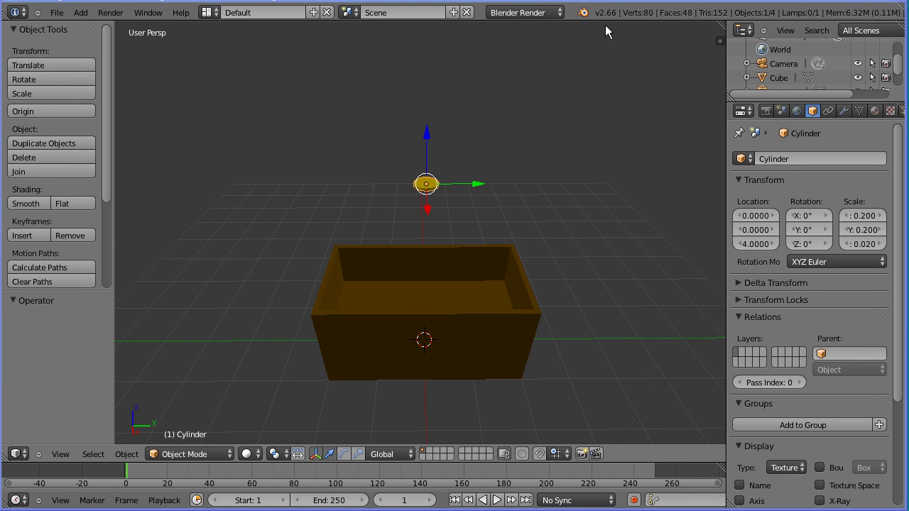
{"action": "left_click", "coordinate": [534, 14]}
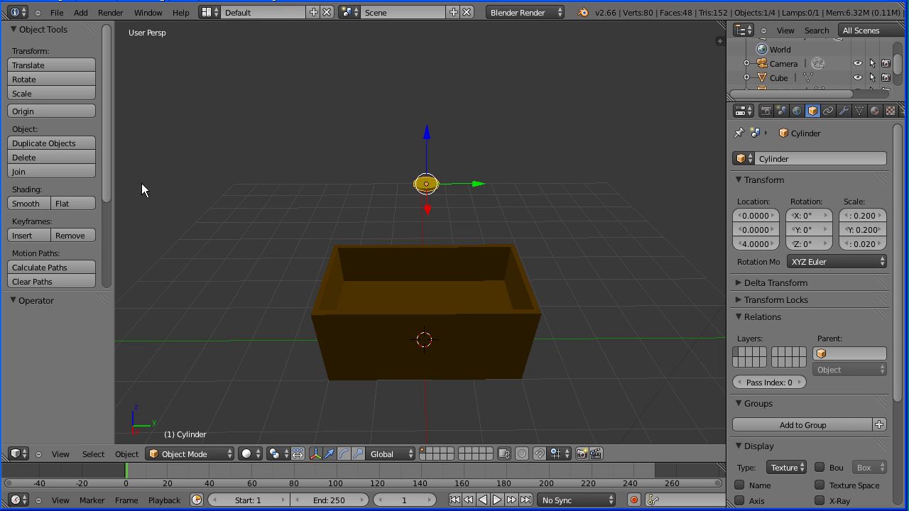
Make the coin cylinder an Active rigid body in the Physics settings.
{"action": "left_click_drag", "start_coordinate": [107, 185], "coordinate": [112, 298]}
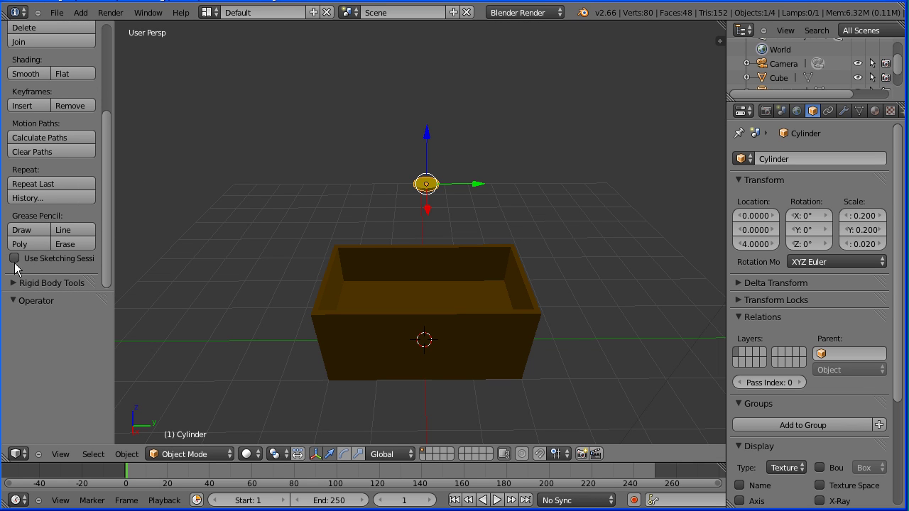
{"action": "left_click", "coordinate": [14, 285]}
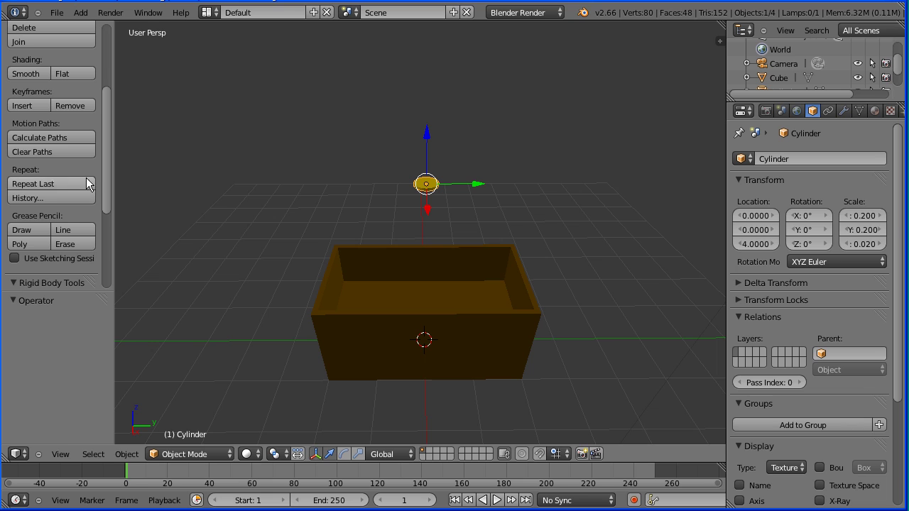
{"action": "left_click_drag", "start_coordinate": [105, 173], "coordinate": [97, 270]}
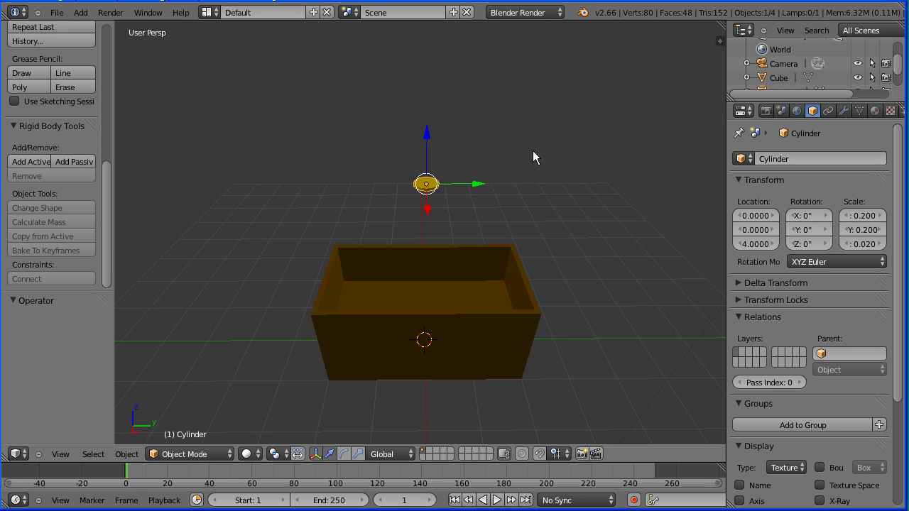
{"action": "scroll", "coordinate": [851, 111], "scroll_direction": "down", "scroll_amount": 2}
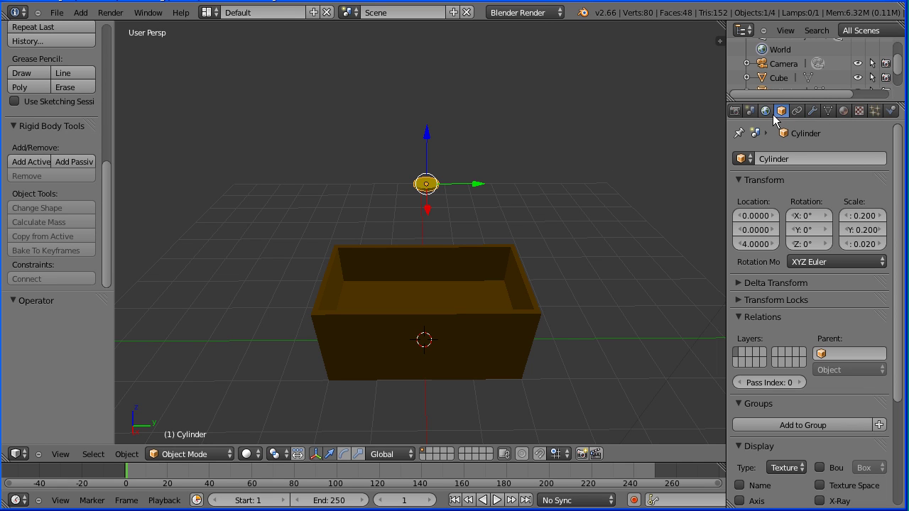
{"action": "left_click", "coordinate": [892, 111]}
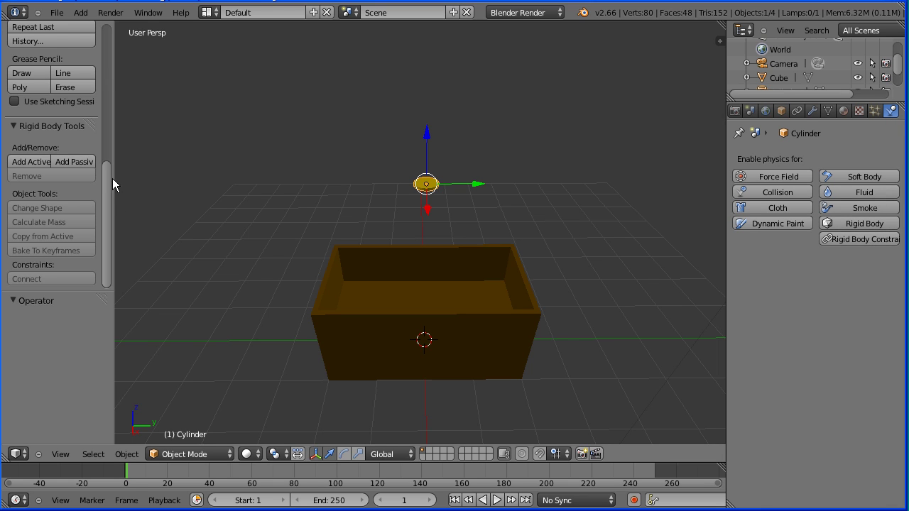
{"action": "left_click", "coordinate": [30, 162]}
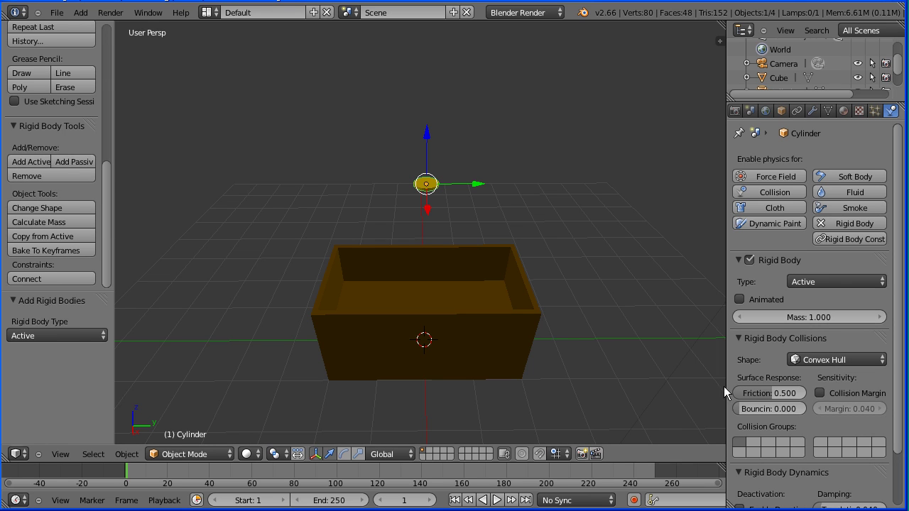
Play the coin's fall, stop playback, and rewind to frame 1.
{"action": "left_click", "coordinate": [499, 501]}
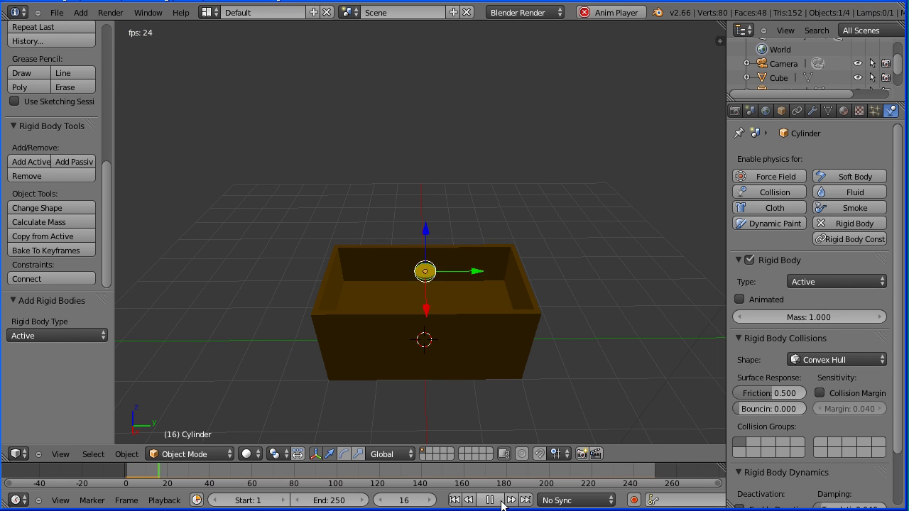
{"action": "left_click", "coordinate": [487, 500]}
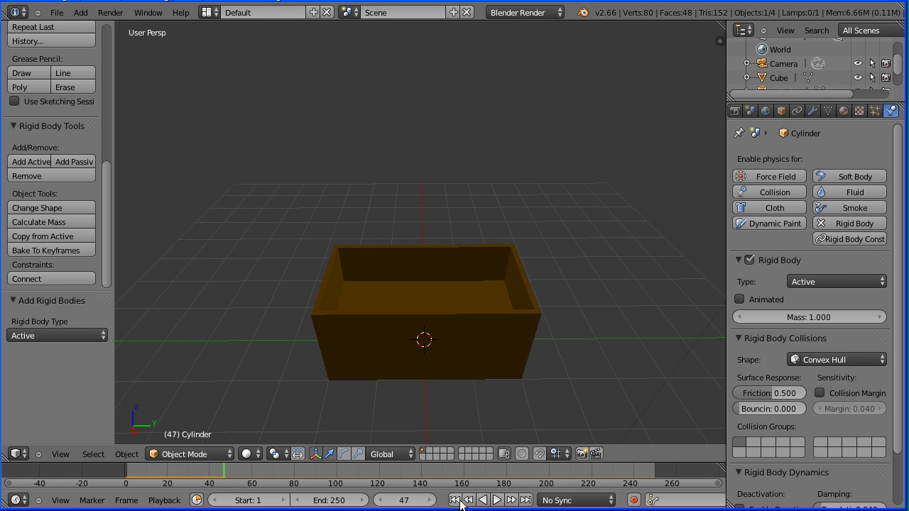
{"action": "left_click", "coordinate": [455, 500]}
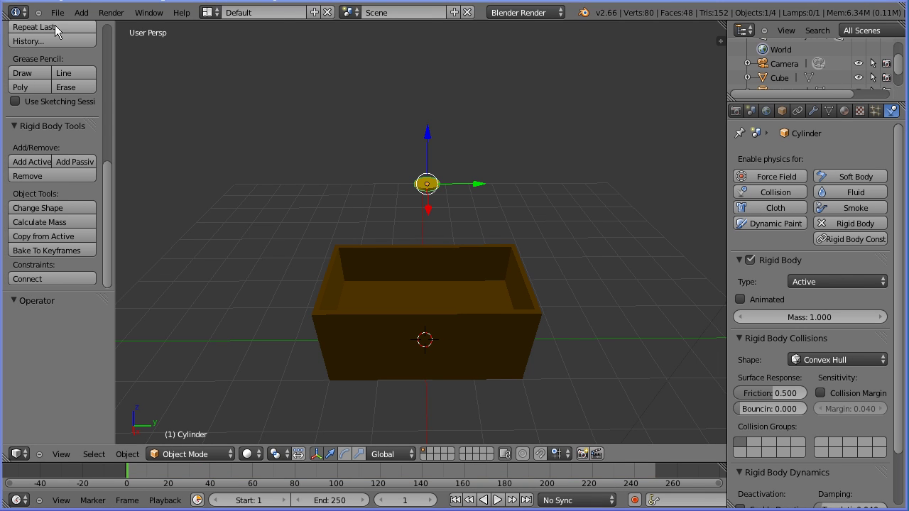
{"action": "left_click", "coordinate": [58, 12]}
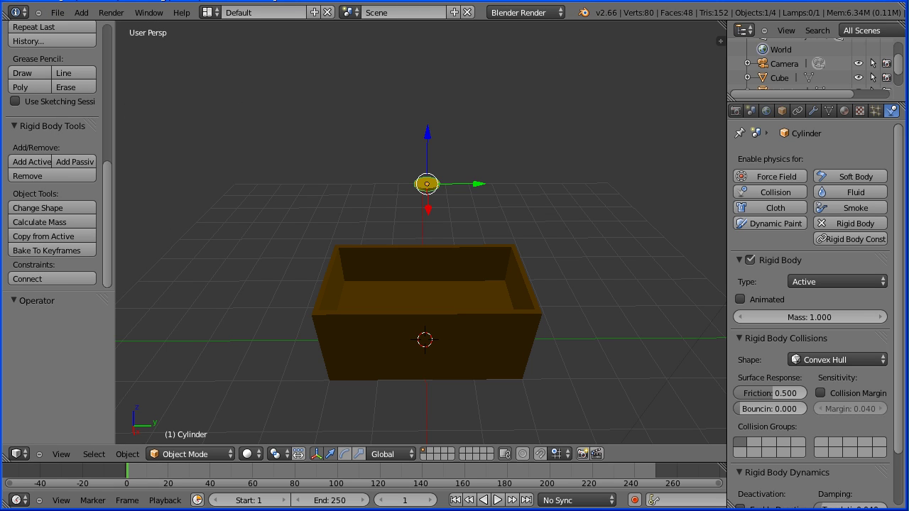
Split the 3D view and set the new areas to a Graph Editor and a DopeSheet.
{"action": "left_click_drag", "start_coordinate": [725, 24], "coordinate": [715, 165]}
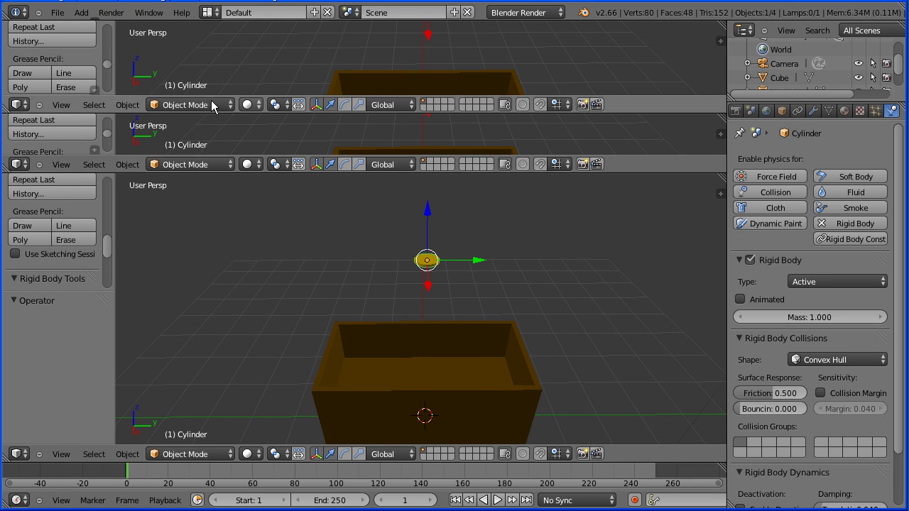
{"action": "left_click", "coordinate": [17, 104]}
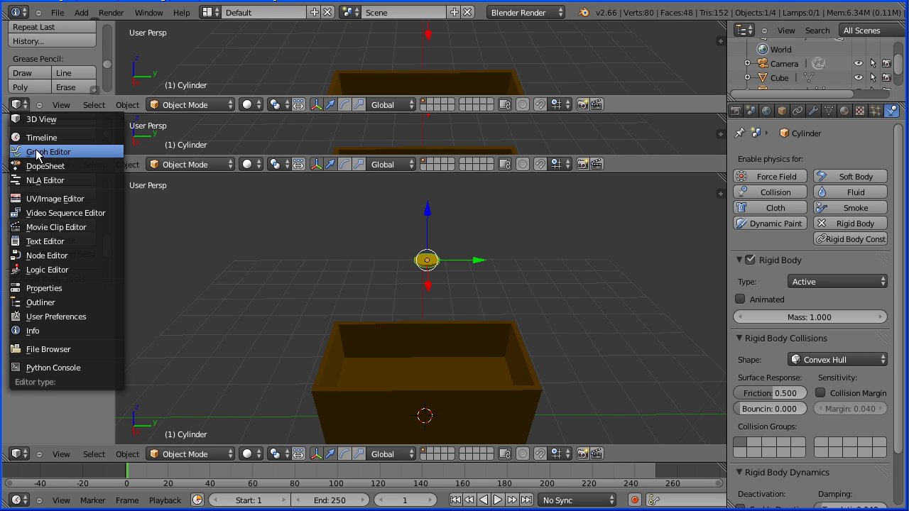
{"action": "left_click", "coordinate": [105, 152]}
{"action": "left_click", "coordinate": [17, 165]}
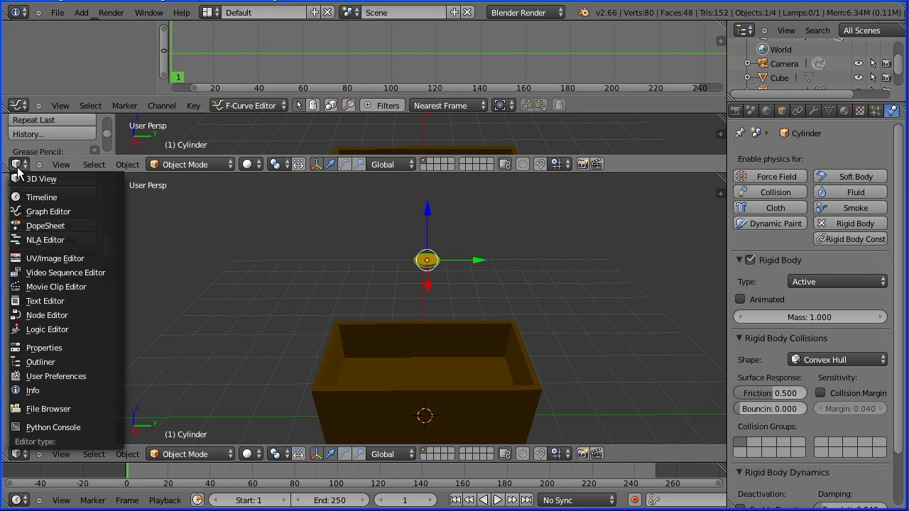
{"action": "left_click", "coordinate": [80, 227]}
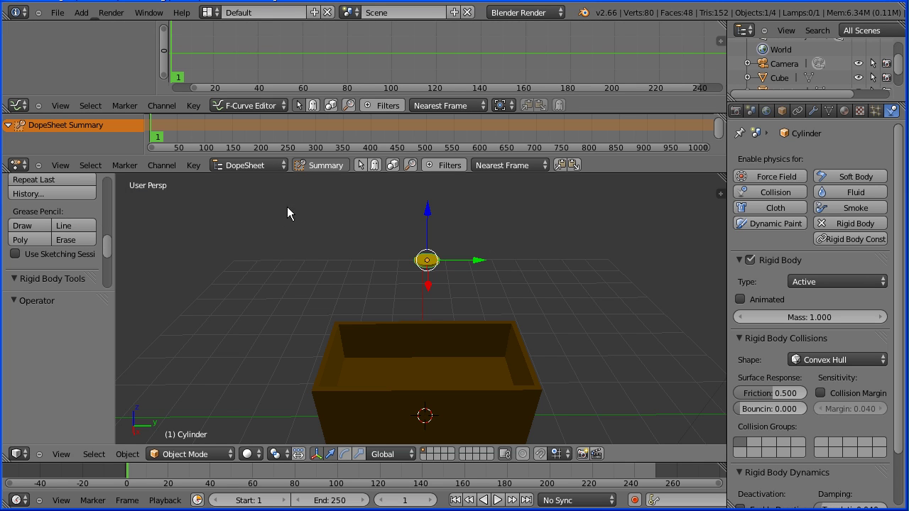
Play the coin's rigid-body fall, stop it, and jump back to frame 1.
{"action": "left_click", "coordinate": [498, 501]}
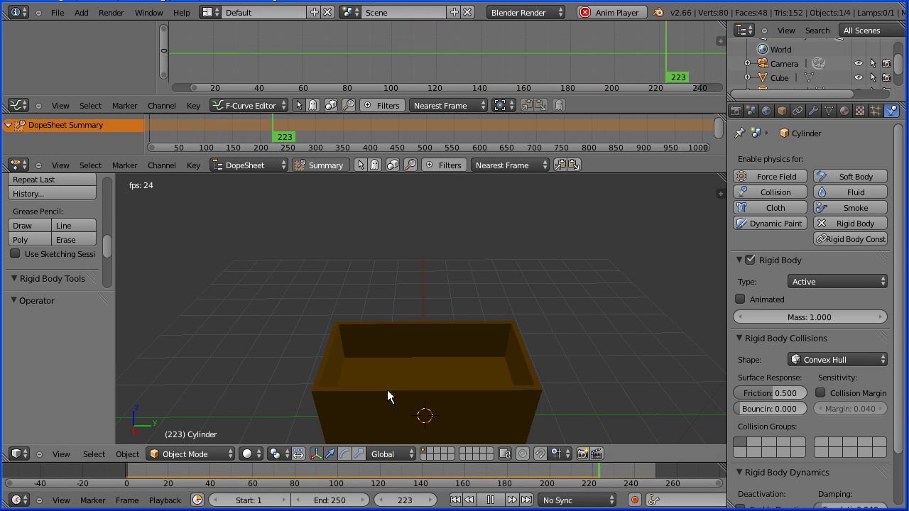
{"action": "left_click", "coordinate": [490, 500]}
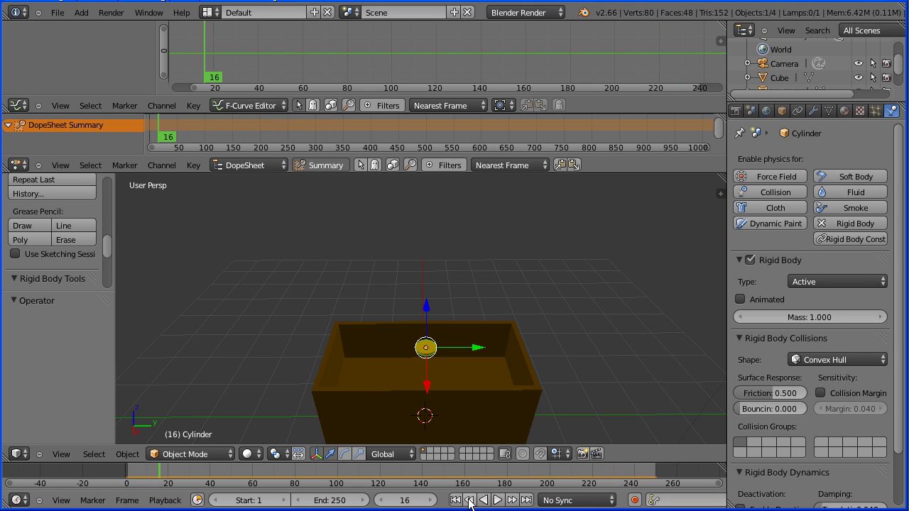
{"action": "left_click", "coordinate": [469, 503]}
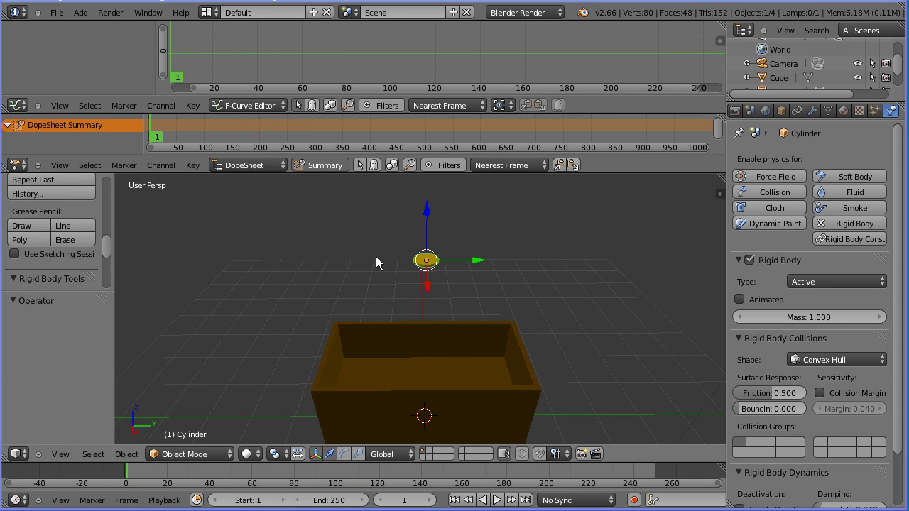
Bake the coin's rigid-body motion to keyframes with a frame step of 25.
{"action": "left_click", "coordinate": [76, 281]}
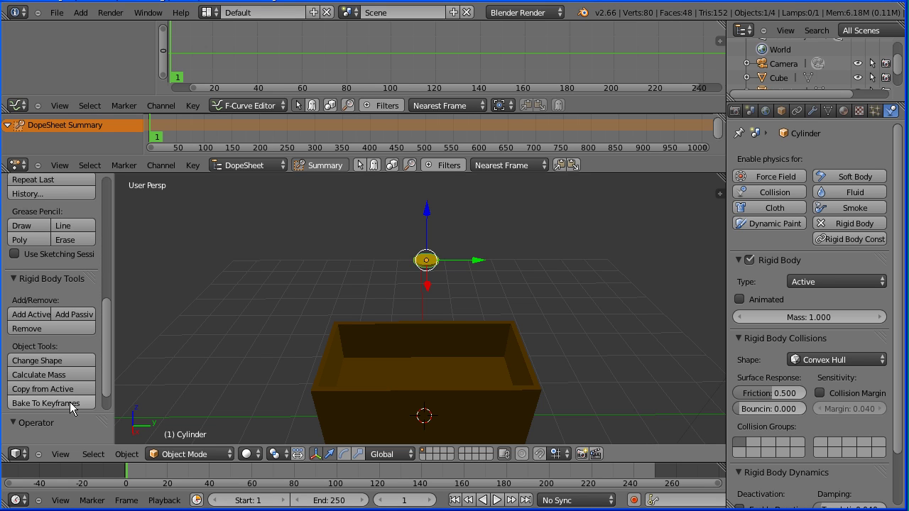
{"action": "left_click", "coordinate": [71, 402]}
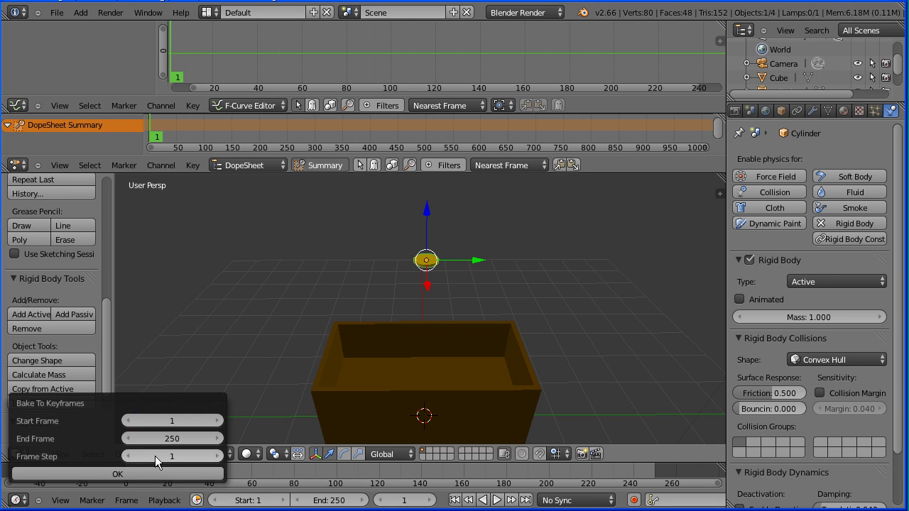
{"action": "left_click", "coordinate": [183, 456]}
{"action": "type", "text": "25"}
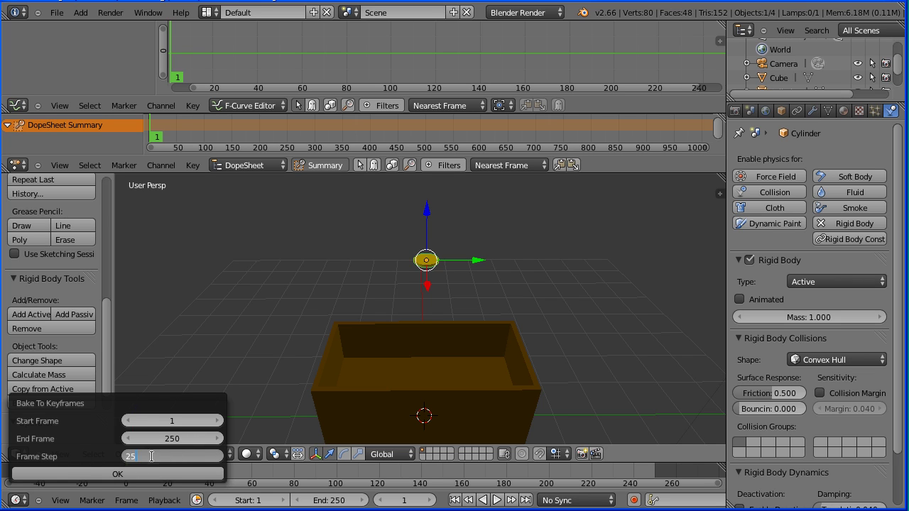
{"action": "left_click", "coordinate": [129, 474]}
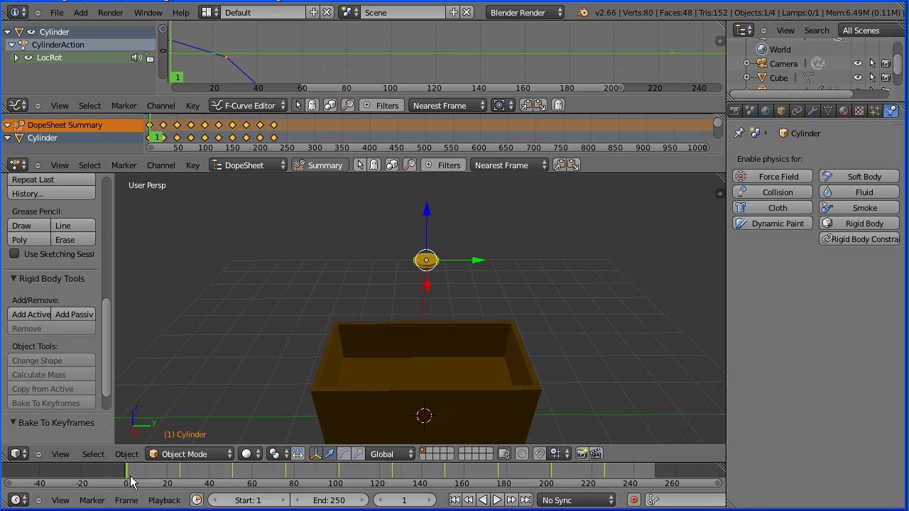
Fit the whole fall curve in the Graph Editor, play the baked animation, then rewind.
{"action": "left_click", "coordinate": [60, 106]}
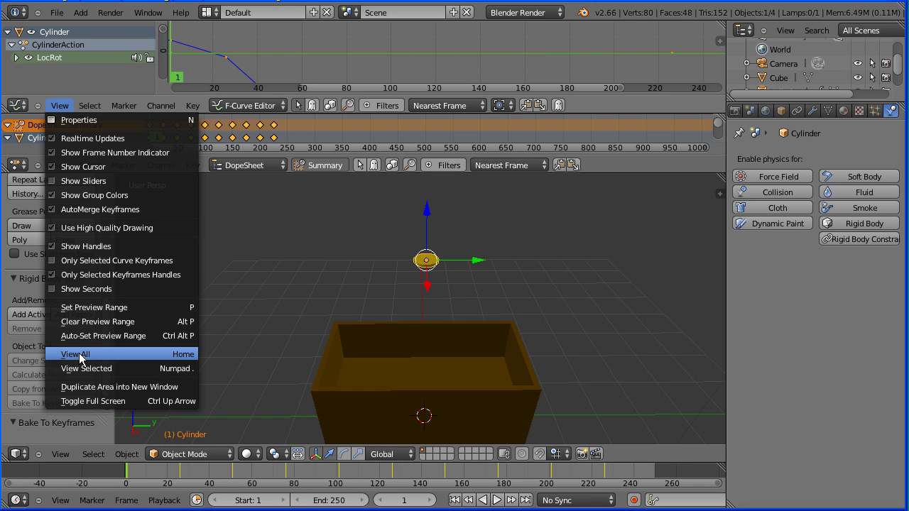
{"action": "left_click", "coordinate": [142, 355]}
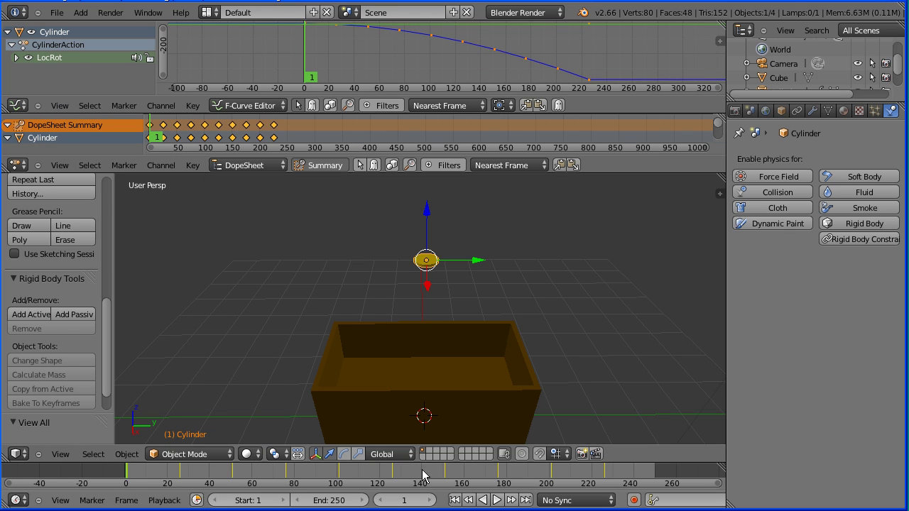
{"action": "left_click", "coordinate": [496, 499]}
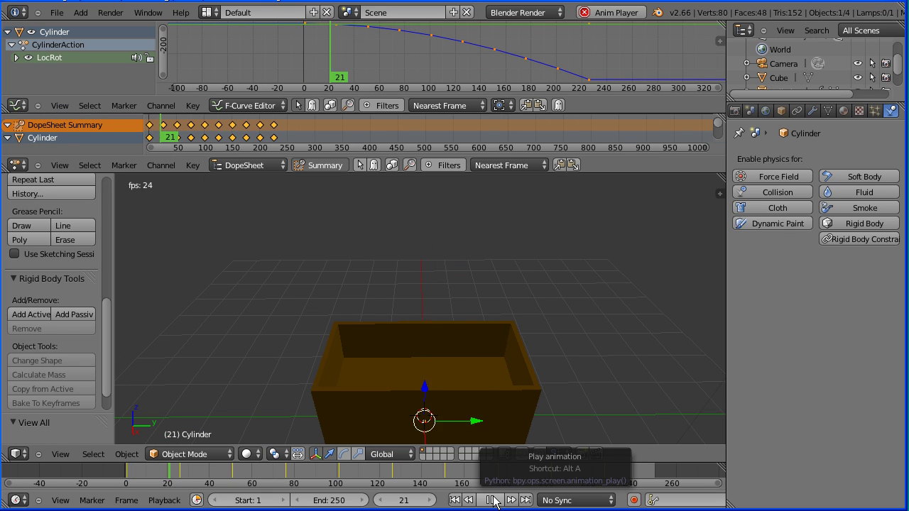
{"action": "left_click", "coordinate": [493, 501]}
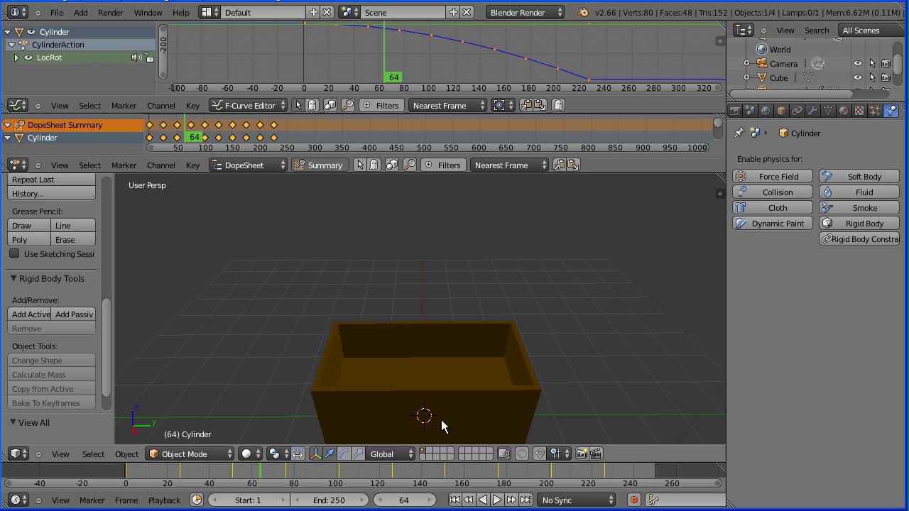
{"action": "left_click", "coordinate": [454, 500]}
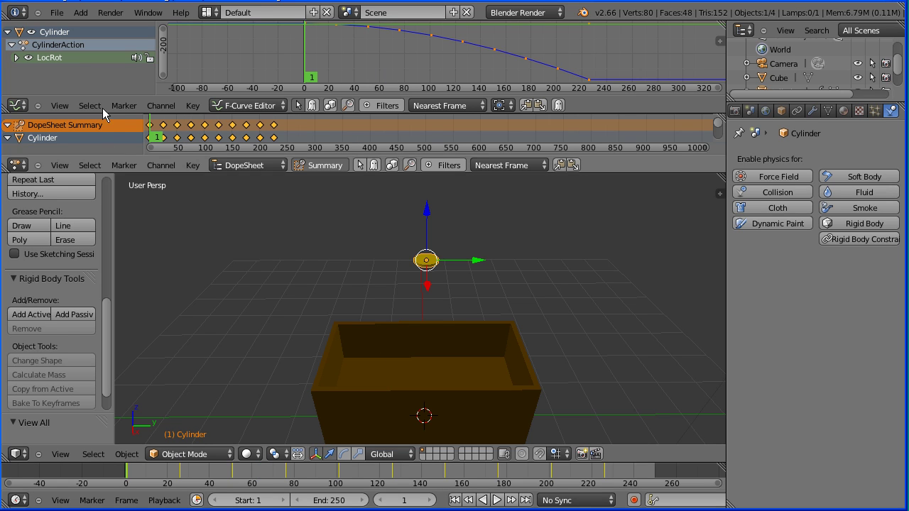
Add a UV sphere and move it up and left, beside the coin above the box.
{"action": "left_click", "coordinate": [81, 15]}
{"action": "mouse_move", "coordinate": [92, 27]}
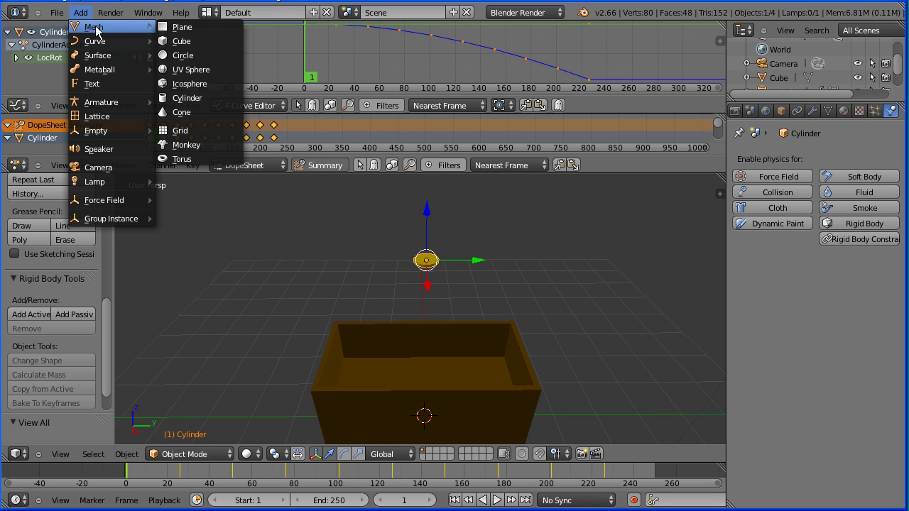
{"action": "left_click", "coordinate": [218, 69]}
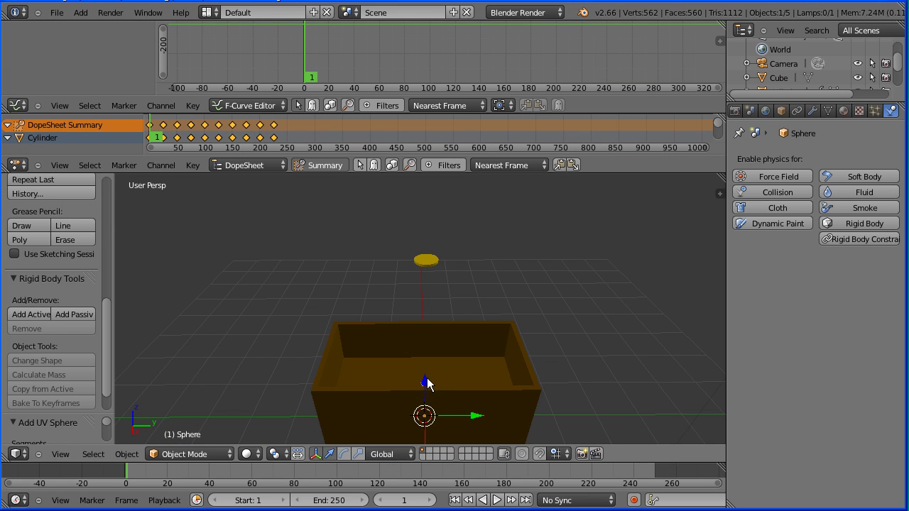
{"action": "left_click_drag", "start_coordinate": [426, 384], "coordinate": [425, 238]}
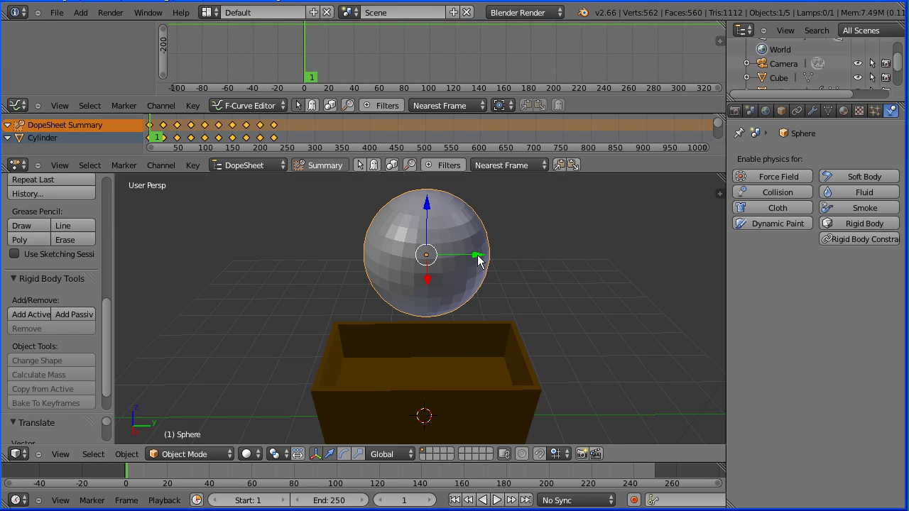
{"action": "left_click_drag", "start_coordinate": [478, 261], "coordinate": [321, 254]}
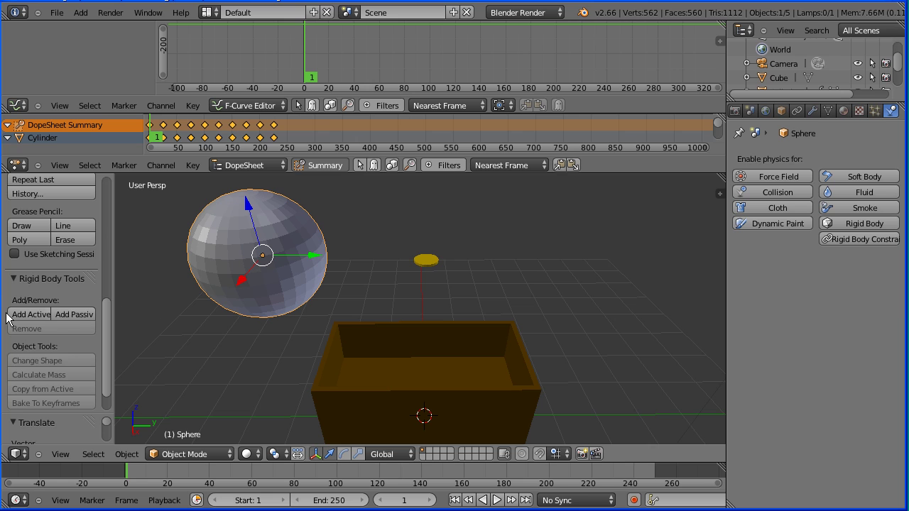
Make the sphere an active rigid body, then test the simulation and rewind to the first frame.
{"action": "left_click", "coordinate": [31, 315]}
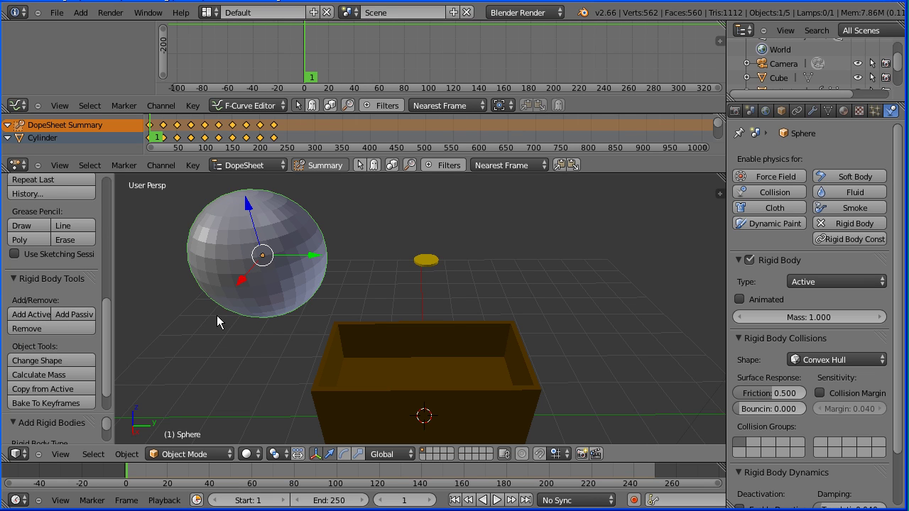
{"action": "right_click", "coordinate": [422, 263]}
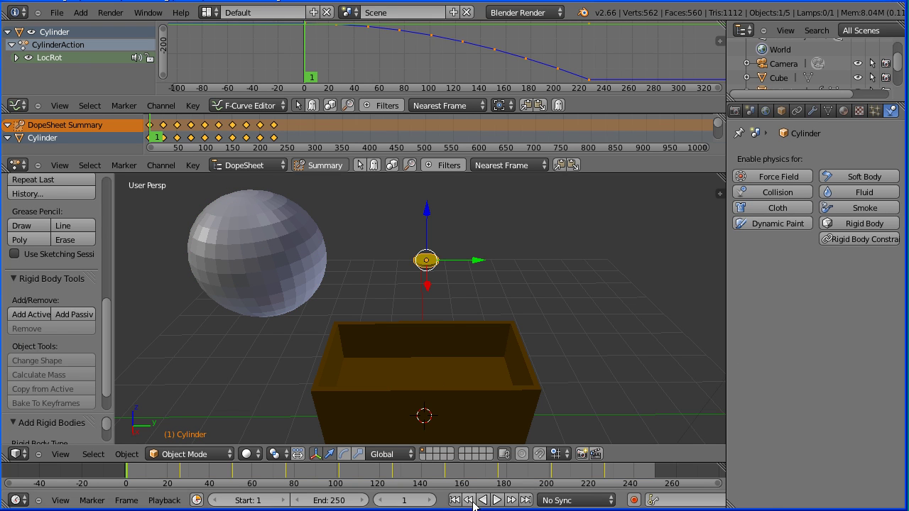
{"action": "left_click", "coordinate": [496, 500]}
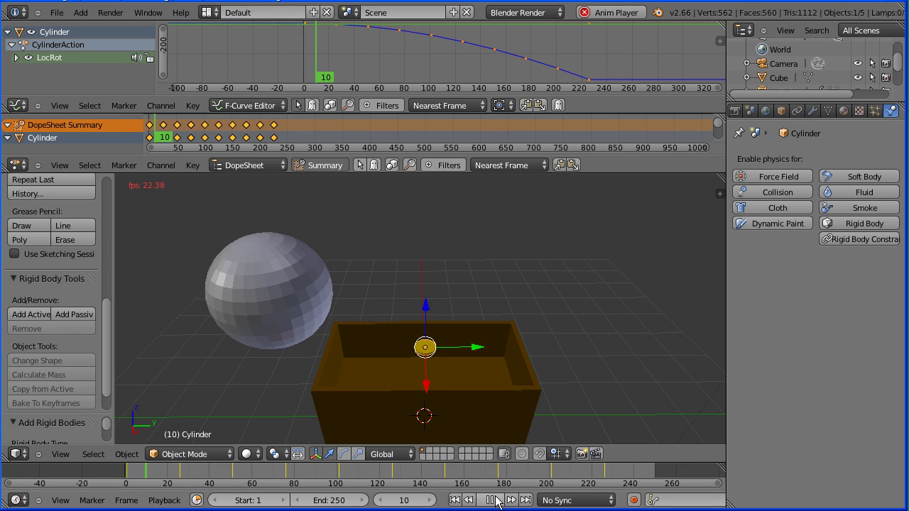
{"action": "left_click", "coordinate": [490, 500]}
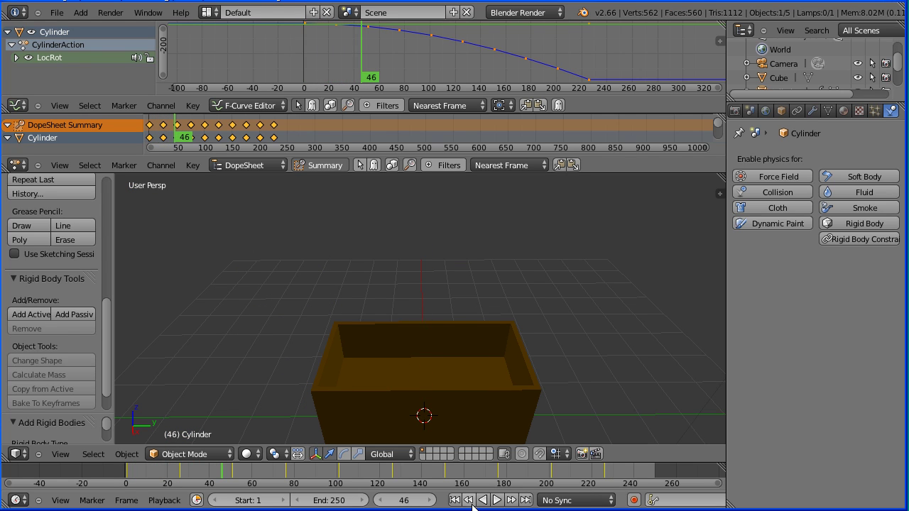
{"action": "left_click", "coordinate": [455, 500]}
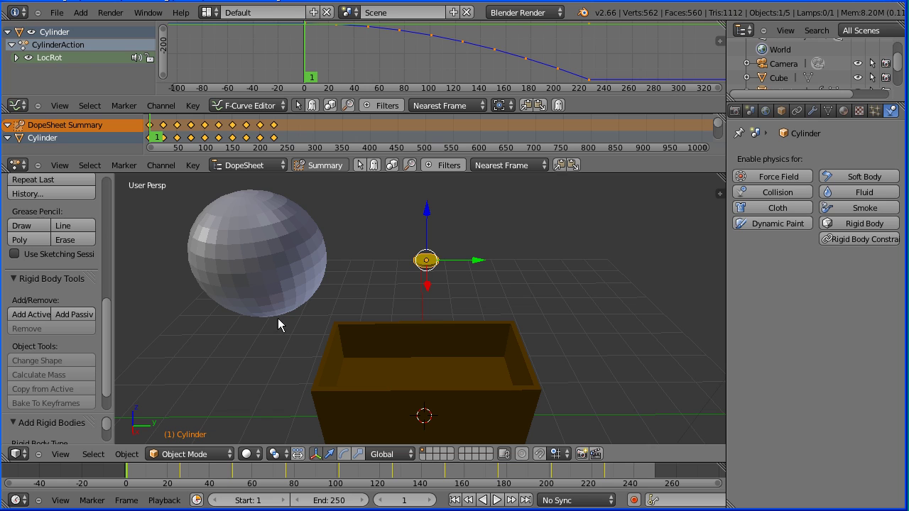
Open chesttut5.blend from the recent files.
{"action": "left_click", "coordinate": [54, 13]}
{"action": "mouse_move", "coordinate": [78, 57]}
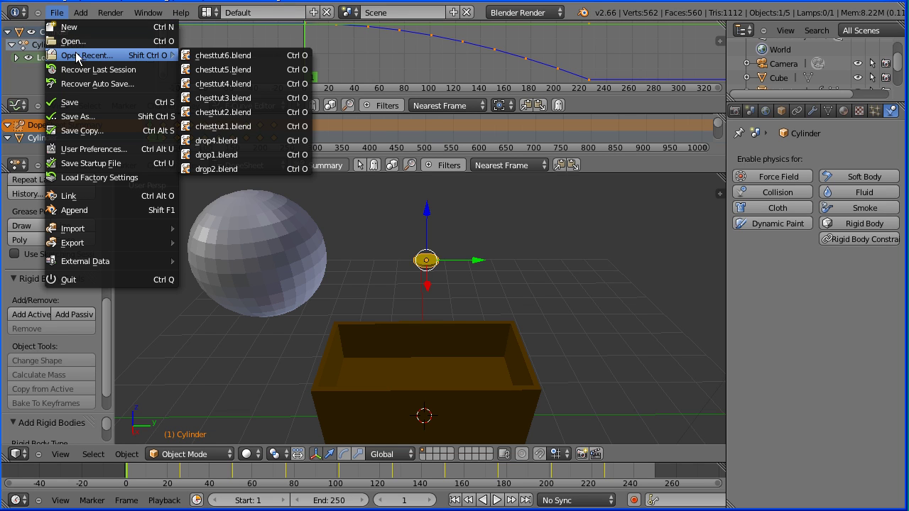
{"action": "left_click", "coordinate": [249, 69]}
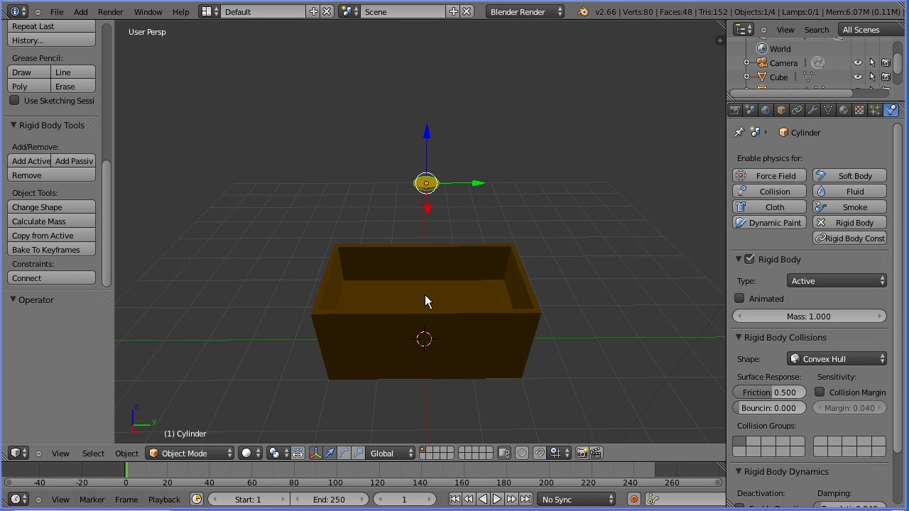
Make the box a passive rigid body and play the simulation to watch the coin fall.
{"action": "right_click", "coordinate": [425, 302]}
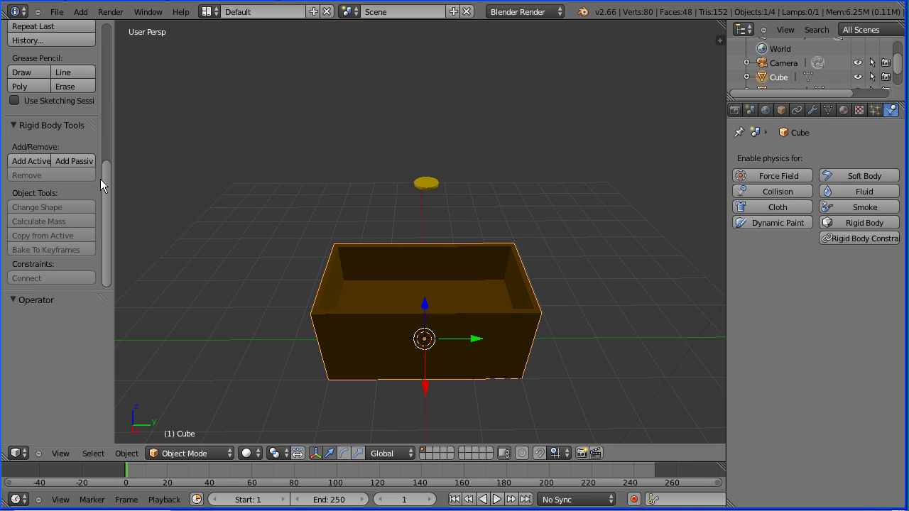
{"action": "left_click", "coordinate": [80, 160]}
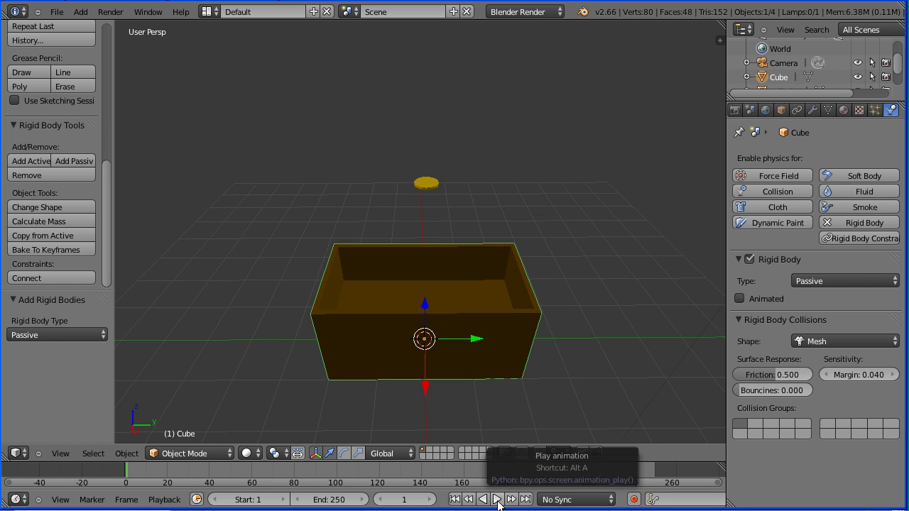
{"action": "left_click", "coordinate": [497, 499]}
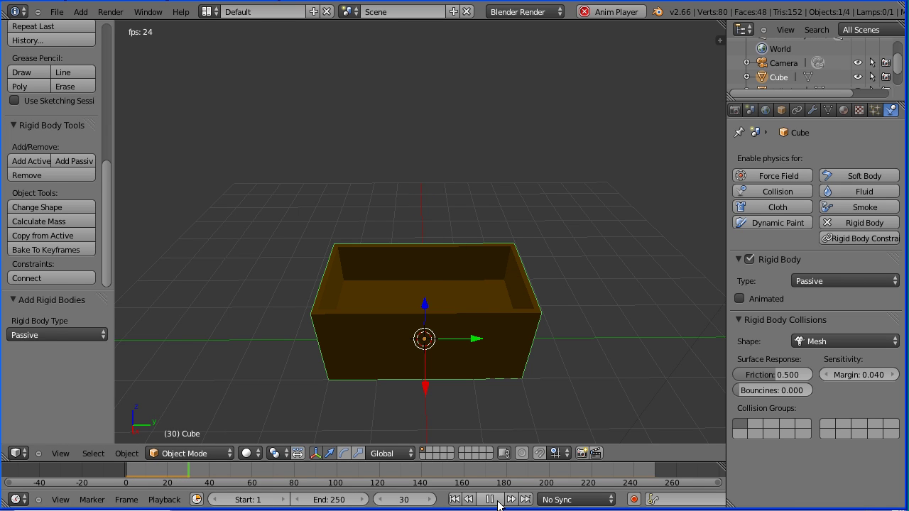
Stop playback at frame 1 and give the box a Mesh collision shape.
{"action": "left_click", "coordinate": [497, 501]}
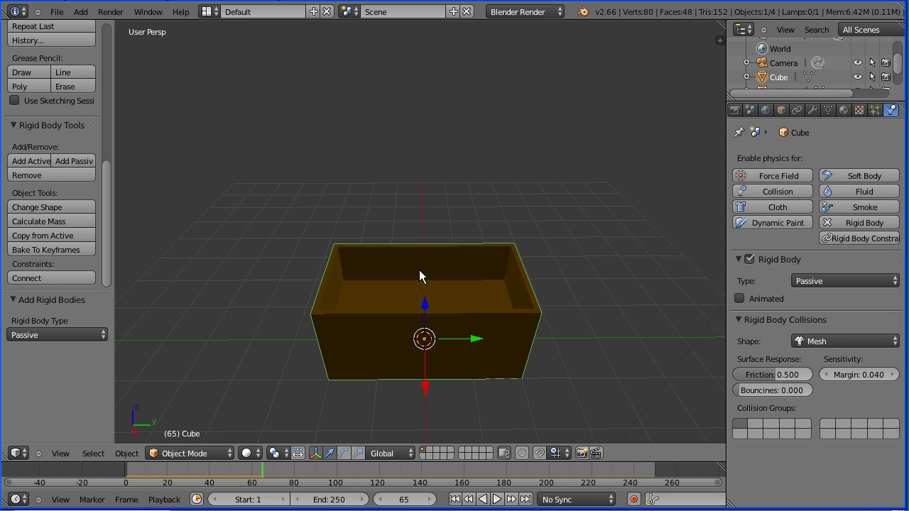
{"action": "left_click", "coordinate": [454, 499]}
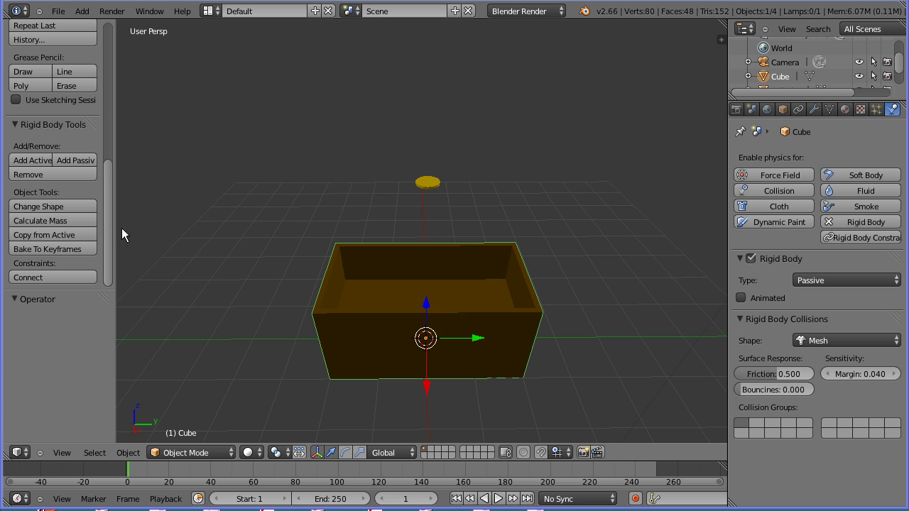
{"action": "left_click", "coordinate": [70, 205]}
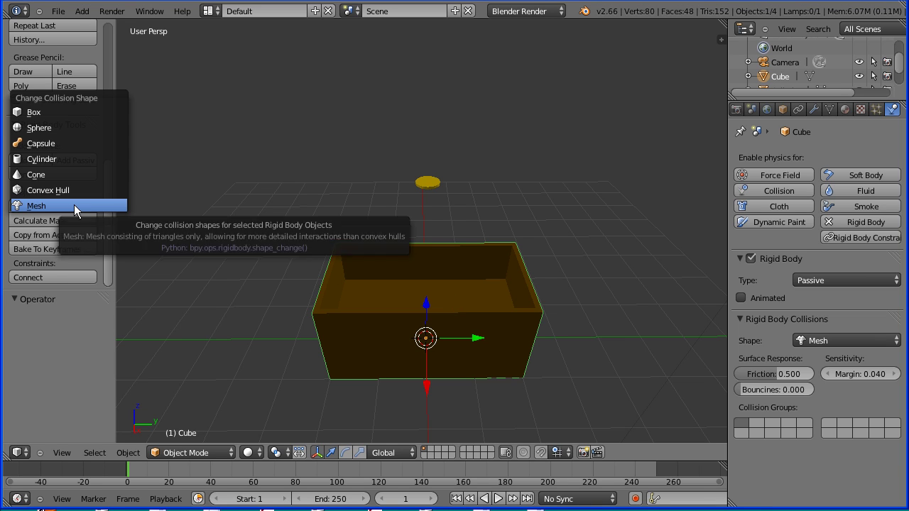
{"action": "left_click", "coordinate": [74, 205]}
{"action": "left_click", "coordinate": [873, 348]}
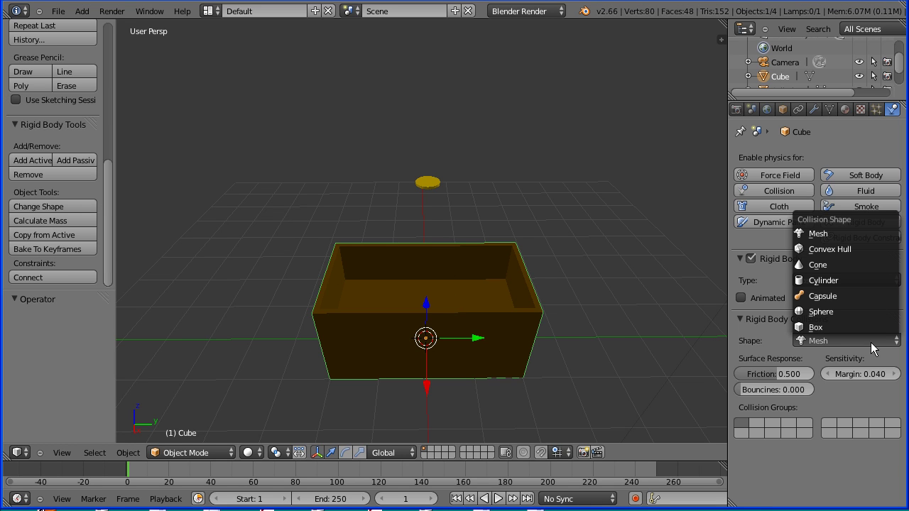
{"action": "left_click", "coordinate": [819, 341]}
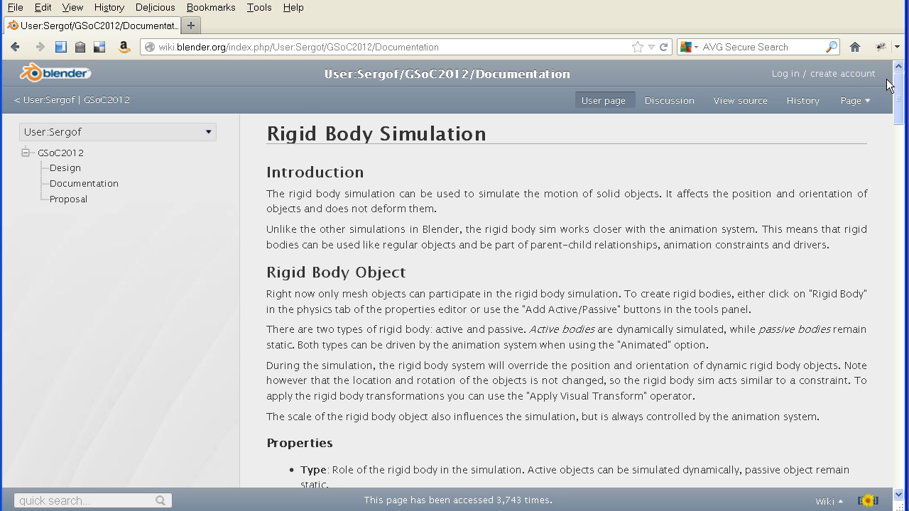
Scroll the Rigid Body wiki page to Collision Shapes and highlight the Convex Hull and Mesh descriptions.
{"action": "left_click_drag", "start_coordinate": [897, 86], "coordinate": [885, 156]}
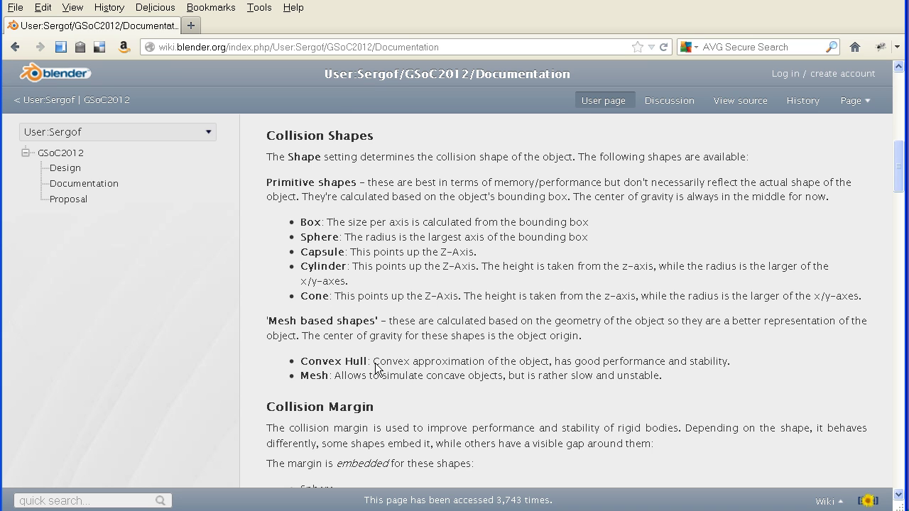
{"action": "left_click_drag", "start_coordinate": [375, 363], "coordinate": [709, 362]}
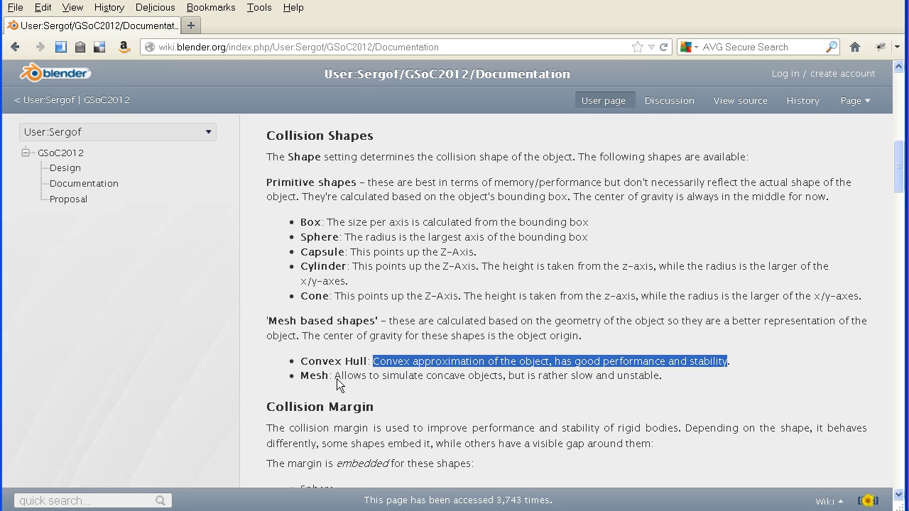
{"action": "left_click_drag", "start_coordinate": [336, 379], "coordinate": [372, 378]}
{"action": "left_click_drag", "start_coordinate": [438, 378], "coordinate": [533, 383]}
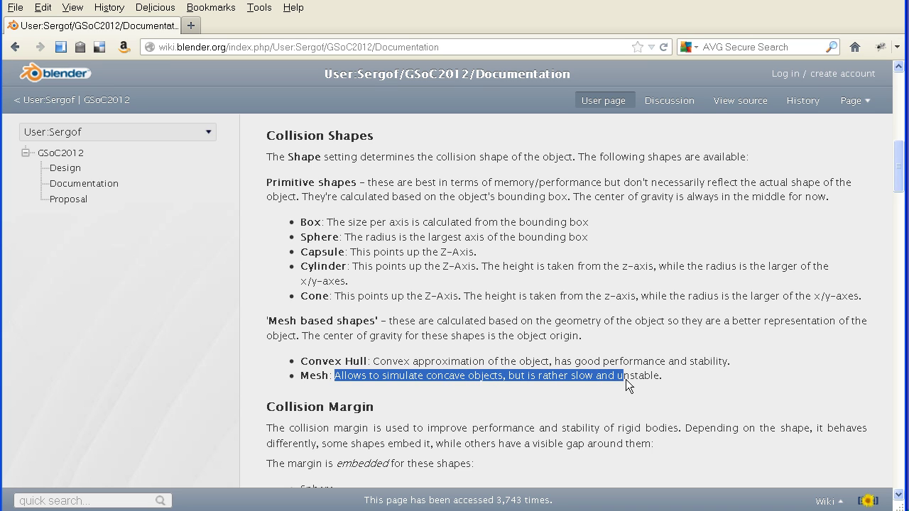
{"action": "left_click_drag", "start_coordinate": [657, 381], "coordinate": [661, 380]}
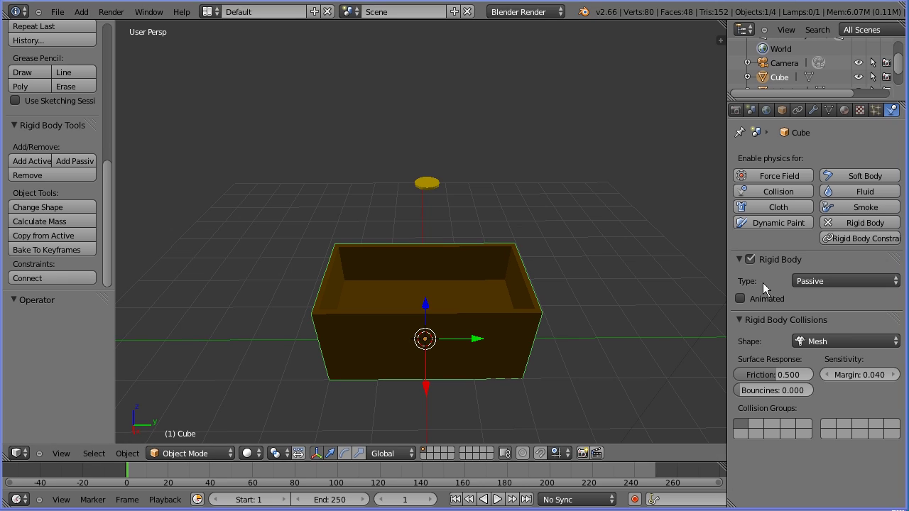
Test the coin drop with the box's collision shape set to Convex Hull, then rewind.
{"action": "left_click", "coordinate": [846, 341]}
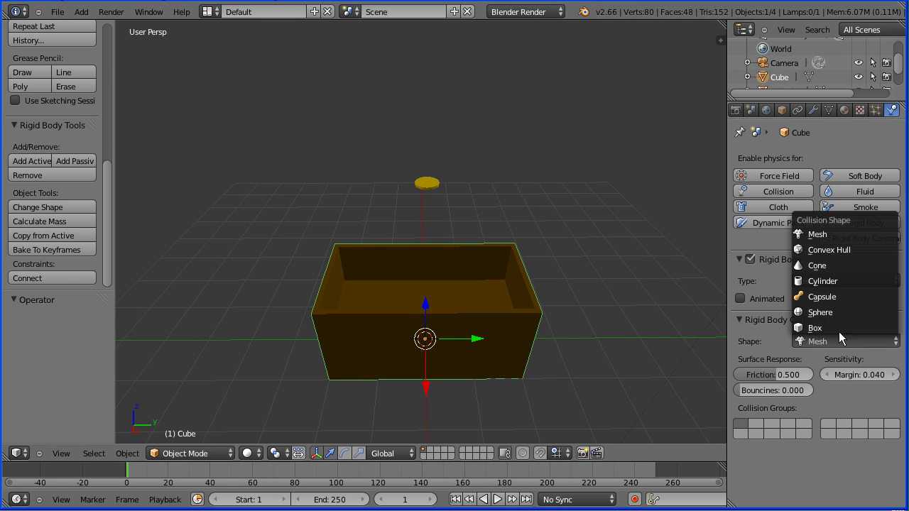
{"action": "left_click", "coordinate": [866, 250]}
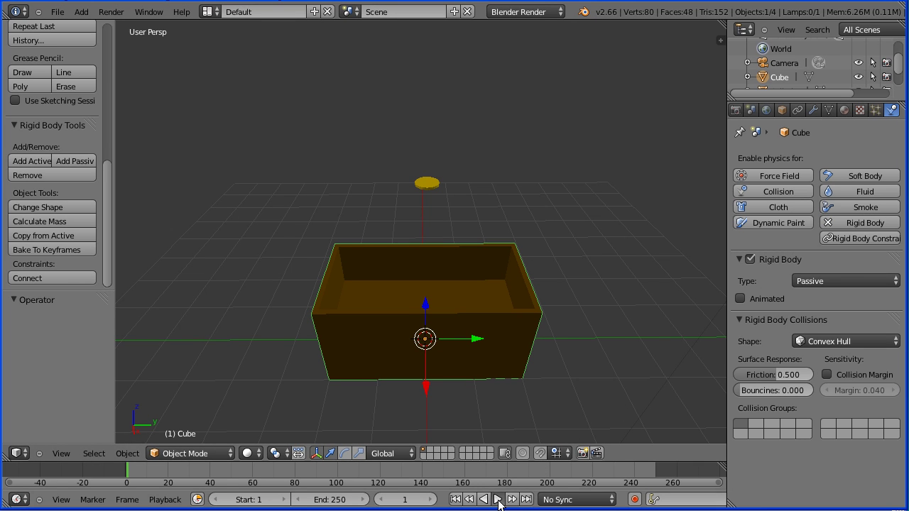
{"action": "left_click", "coordinate": [498, 500]}
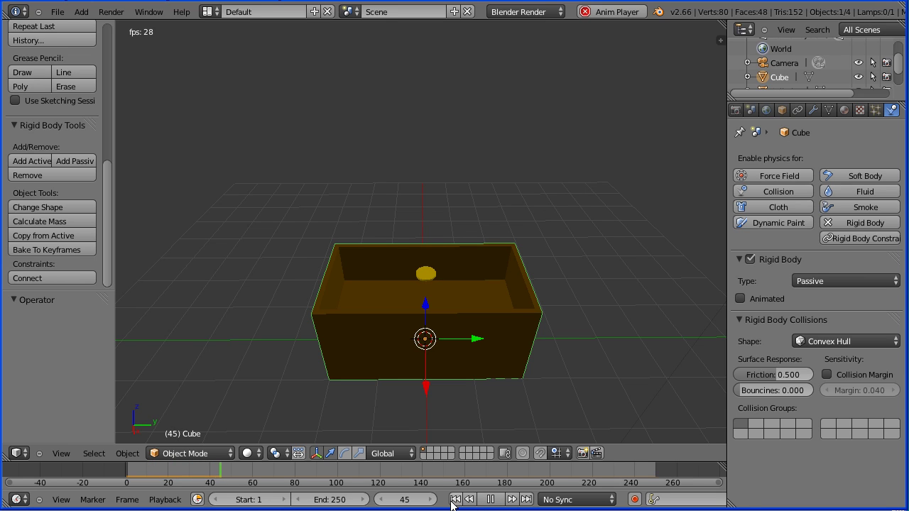
{"action": "left_click", "coordinate": [490, 500]}
{"action": "left_click", "coordinate": [455, 500]}
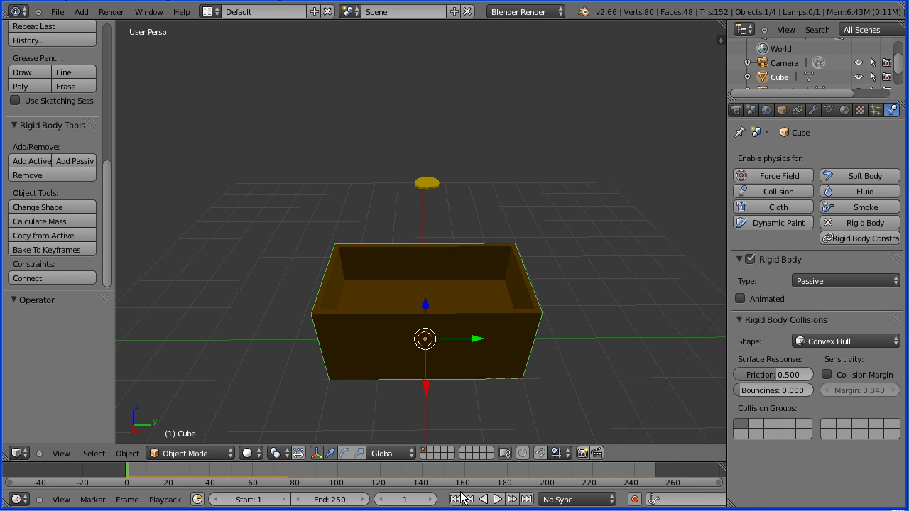
Test the coin drop with a Box collision shape, looking down into the box, then rewind.
{"action": "left_click", "coordinate": [836, 341]}
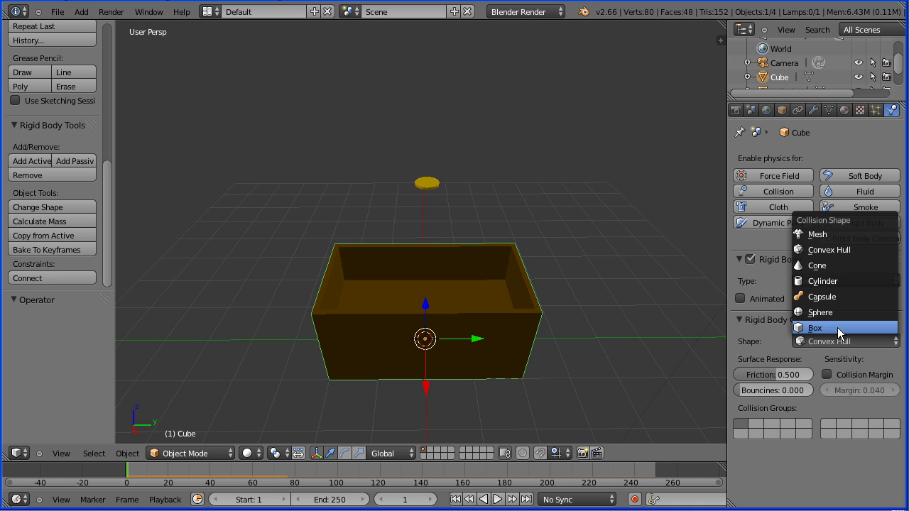
{"action": "left_click", "coordinate": [837, 327]}
{"action": "left_click", "coordinate": [497, 500]}
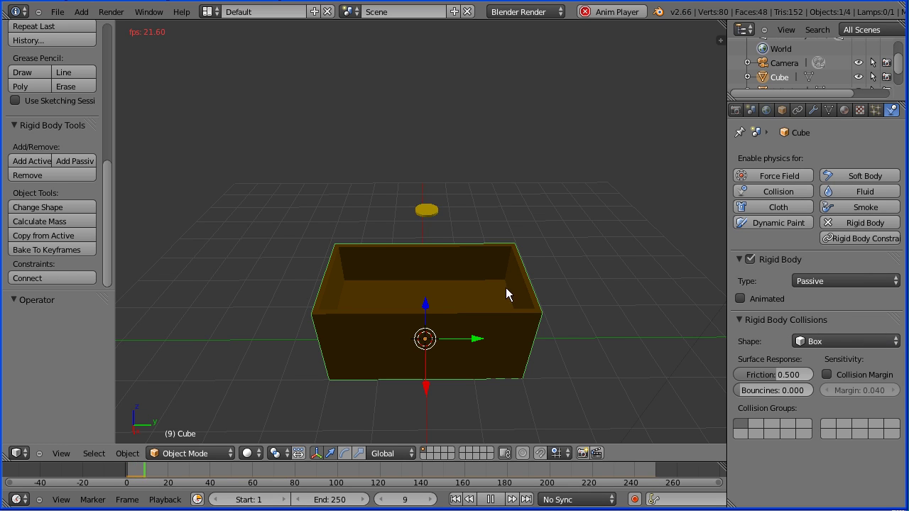
{"action": "middle_click_drag", "start_coordinate": [441, 202], "coordinate": [441, 219]}
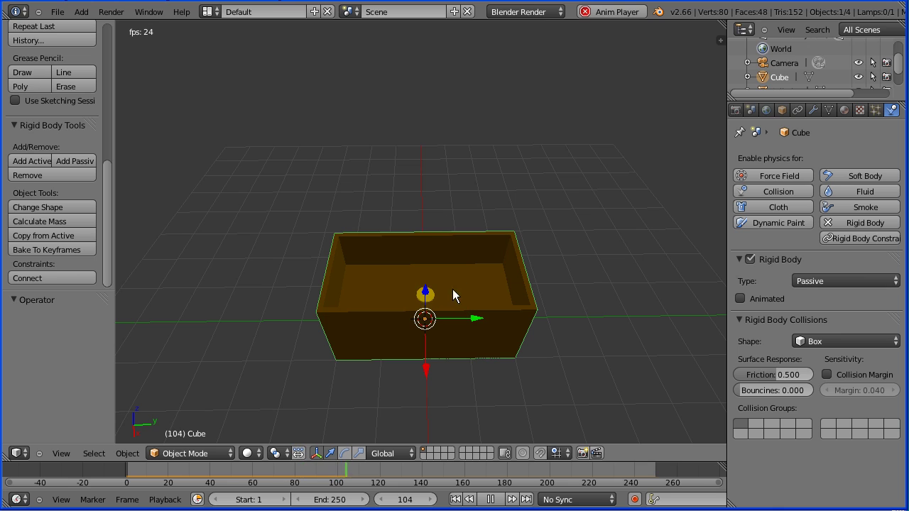
{"action": "left_click", "coordinate": [490, 499]}
{"action": "left_click", "coordinate": [455, 500]}
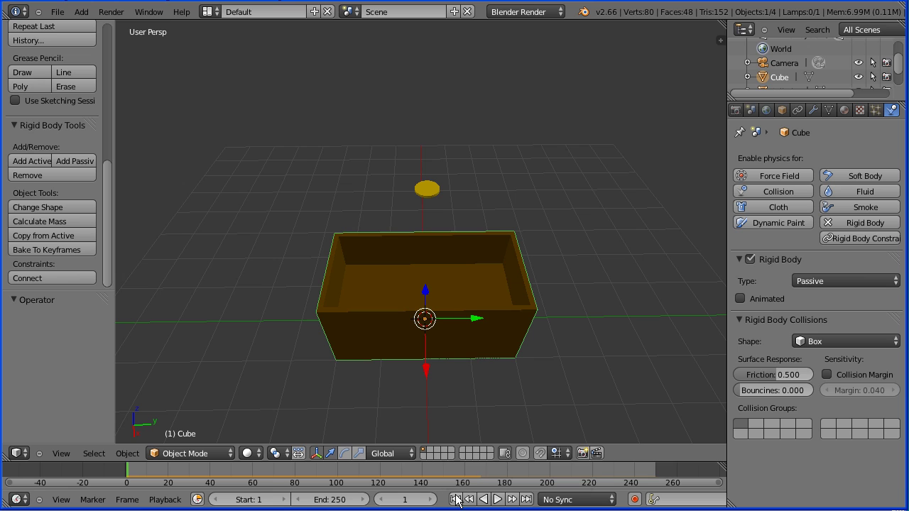
Set the box's collision shape back to Mesh and let the coin land inside.
{"action": "left_click", "coordinate": [853, 341]}
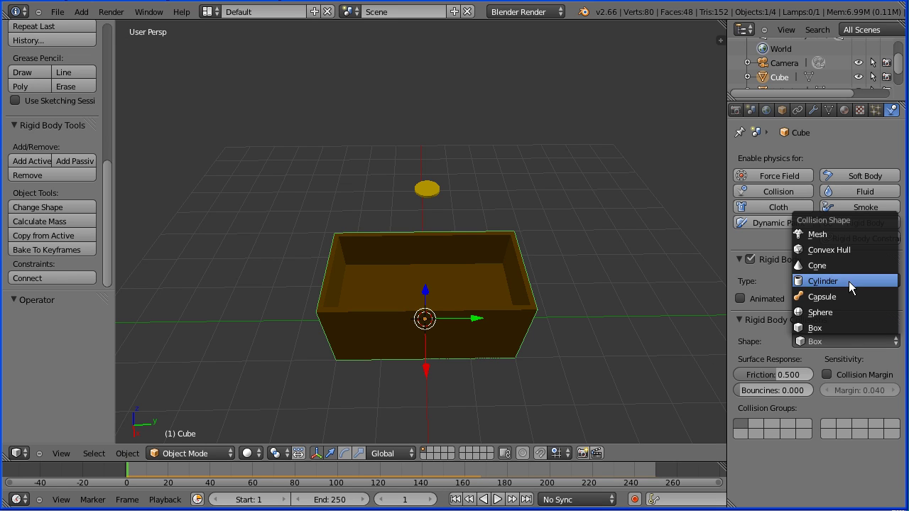
{"action": "left_click", "coordinate": [851, 231]}
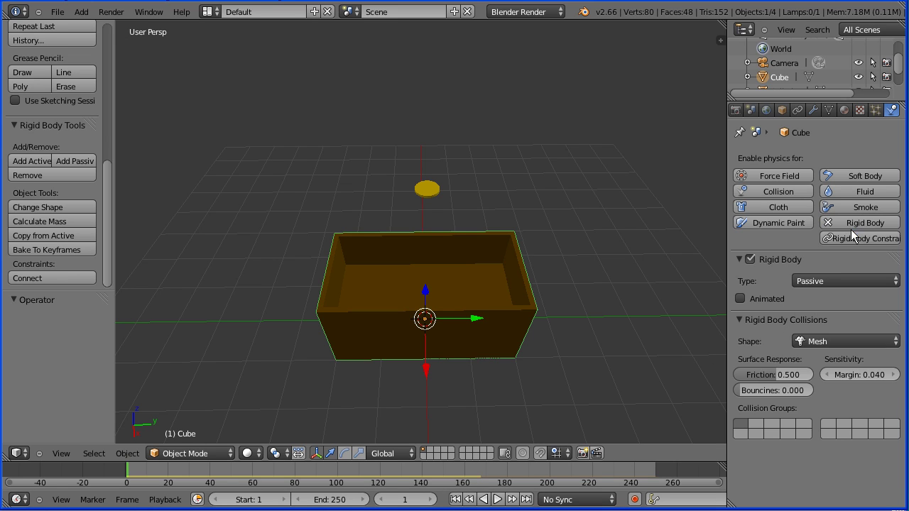
{"action": "left_click", "coordinate": [497, 500]}
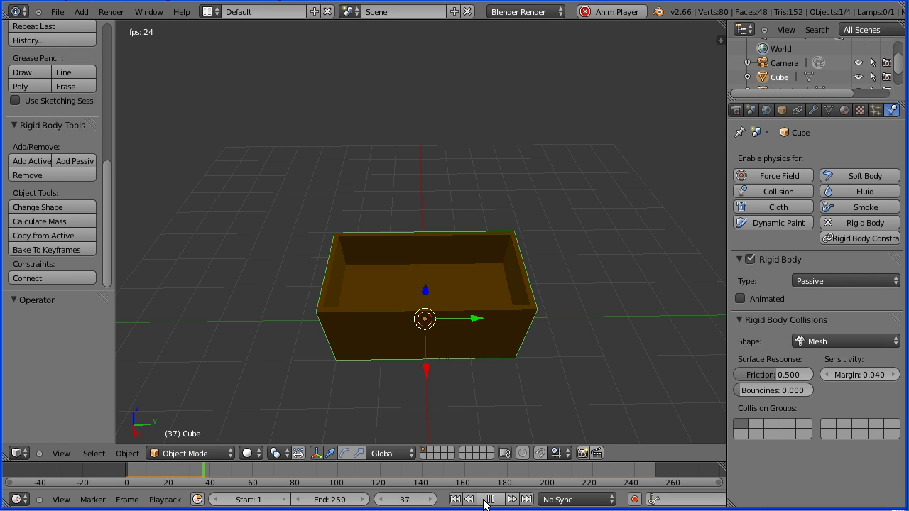
{"action": "left_click", "coordinate": [490, 500]}
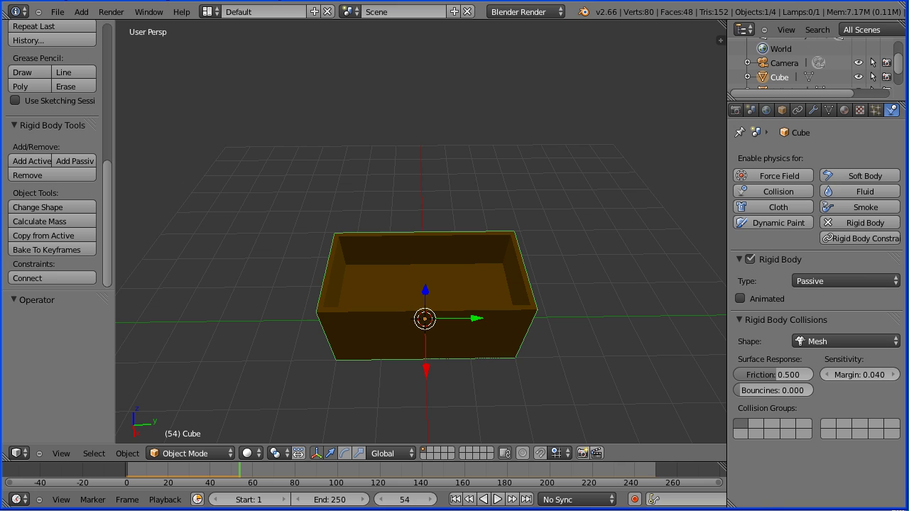
From frame 1, make a linked duplicate coin in place and play both coins falling.
{"action": "left_click", "coordinate": [457, 500]}
{"action": "right_click", "coordinate": [428, 190]}
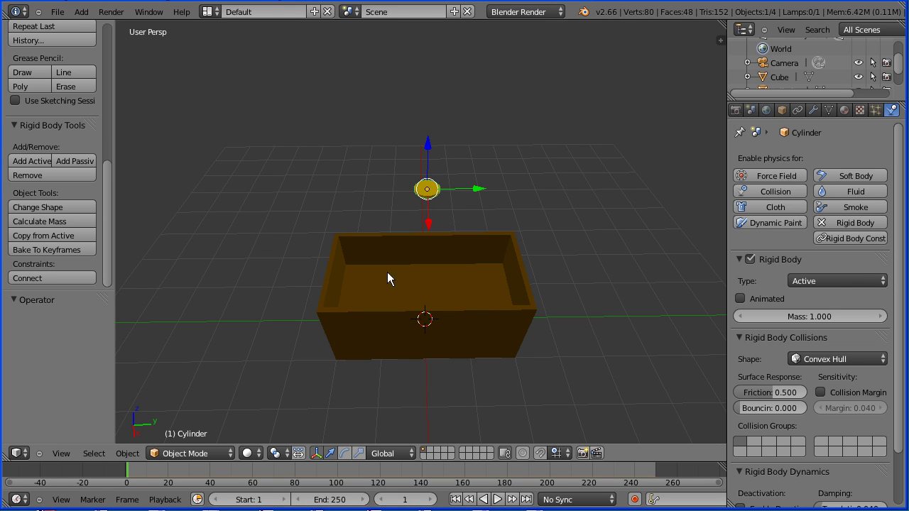
{"action": "left_click", "coordinate": [127, 454]}
{"action": "key", "text": "shift+d"}
{"action": "right_click", "coordinate": [280, 396]}
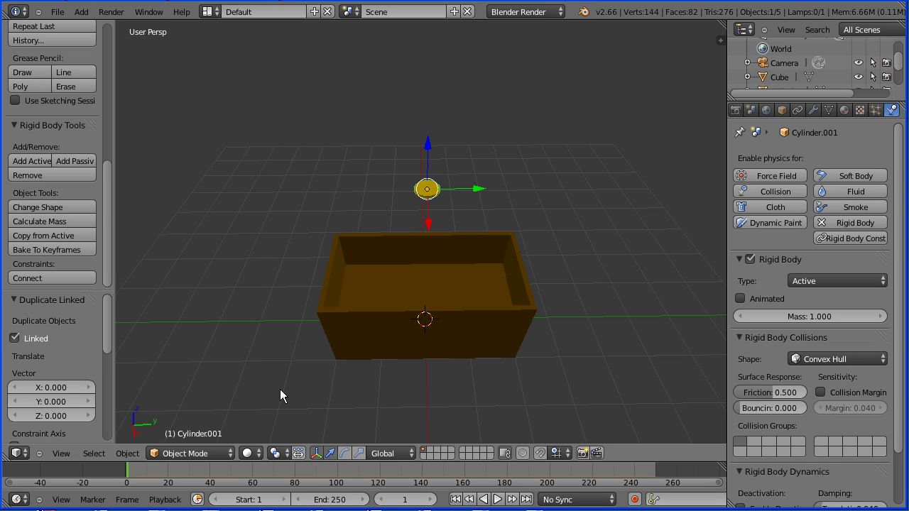
{"action": "left_click", "coordinate": [498, 499]}
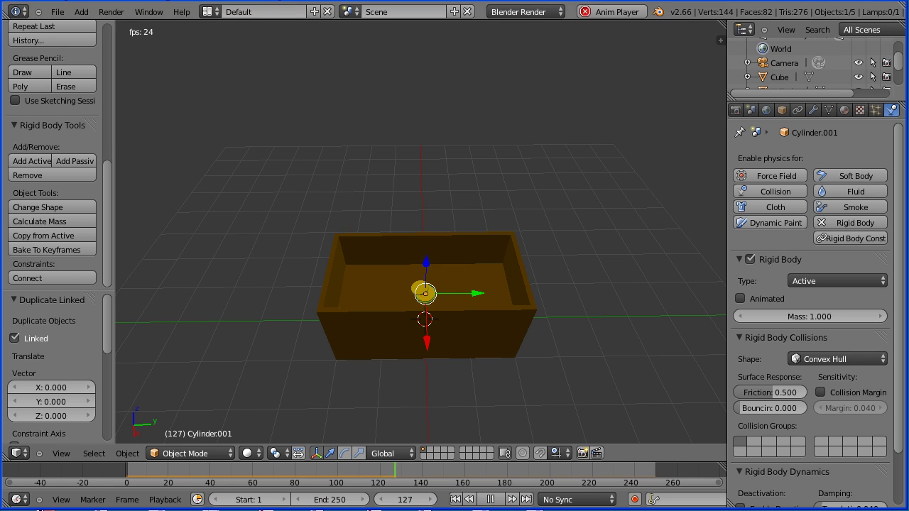
{"action": "key", "text": "alt+a"}
At frame 1, enlarge the outliner and duplicate the coin in place.
{"action": "left_click", "coordinate": [461, 501]}
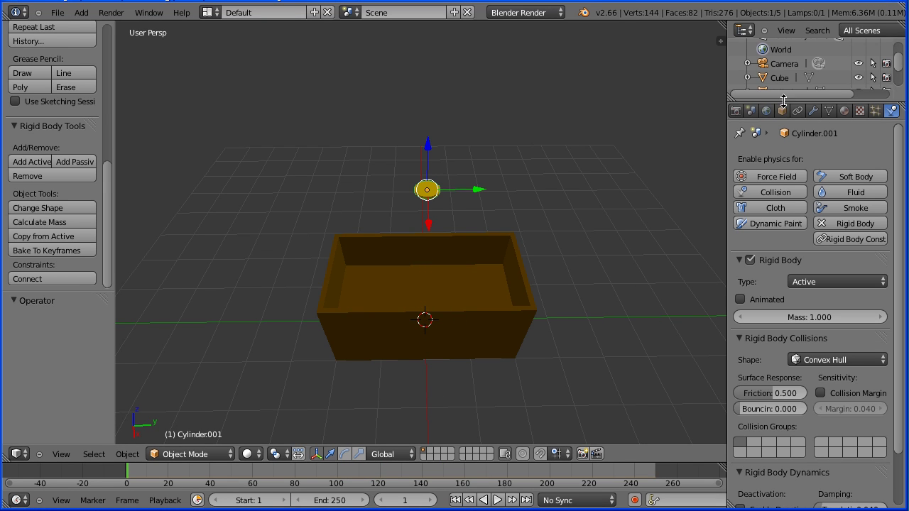
{"action": "left_click_drag", "start_coordinate": [783, 101], "coordinate": [783, 285]}
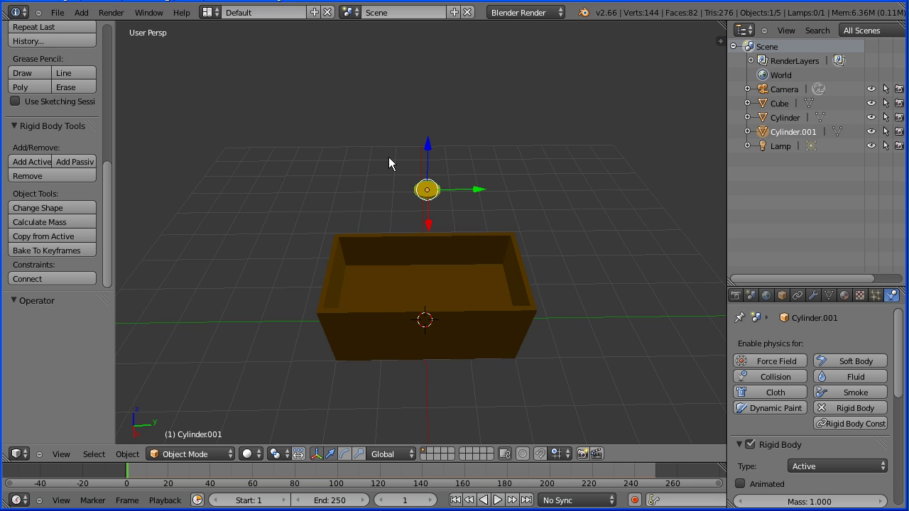
{"action": "key", "text": "b"}
{"action": "left_click_drag", "start_coordinate": [388, 157], "coordinate": [465, 213]}
{"action": "key", "text": "shift+d"}
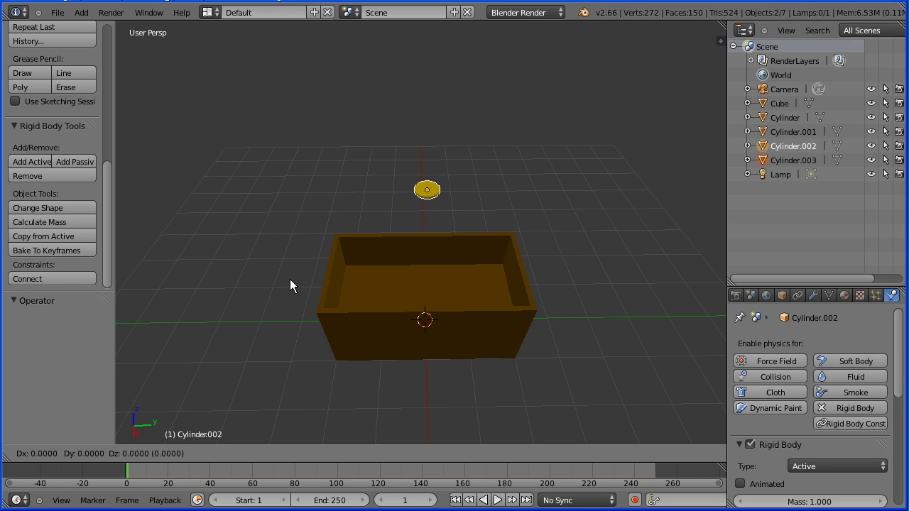
{"action": "right_click", "coordinate": [290, 279]}
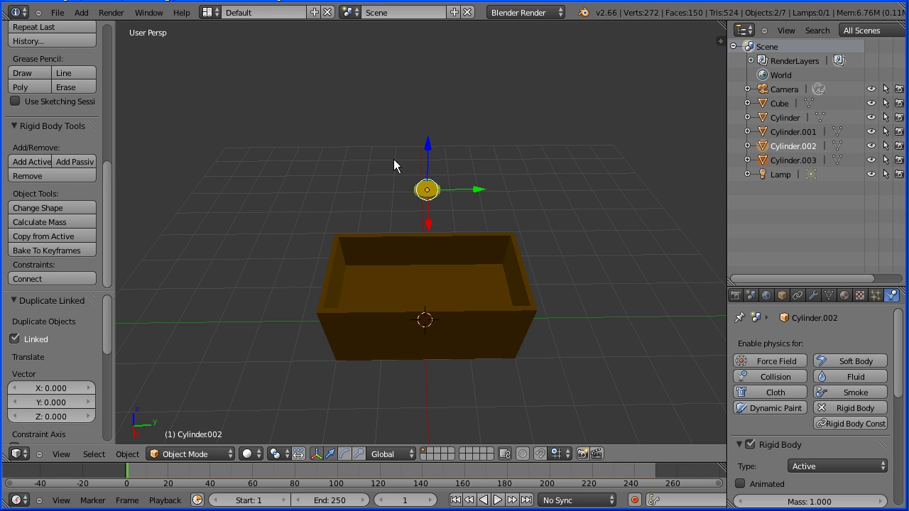
Linked-duplicate the four coins in place, test the fall, and rewind to frame 1.
{"action": "key", "text": "b"}
{"action": "left_click_drag", "start_coordinate": [394, 159], "coordinate": [457, 209]}
{"action": "key", "text": "alt+d"}
{"action": "right_click", "coordinate": [456, 209]}
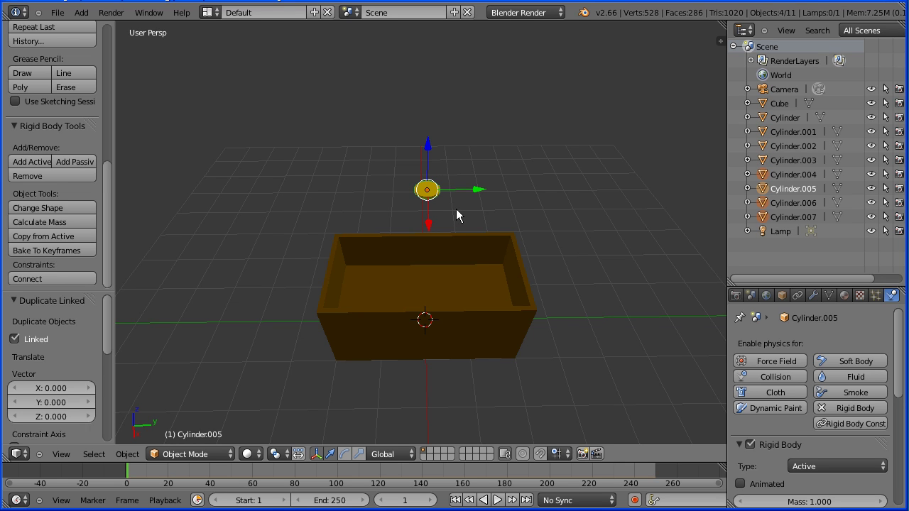
{"action": "left_click", "coordinate": [495, 501]}
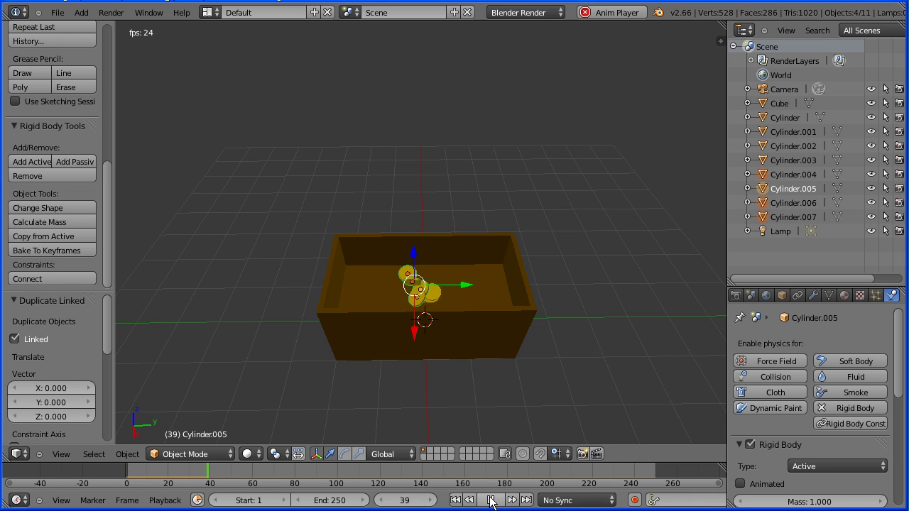
{"action": "left_click", "coordinate": [492, 501]}
{"action": "left_click", "coordinate": [456, 500]}
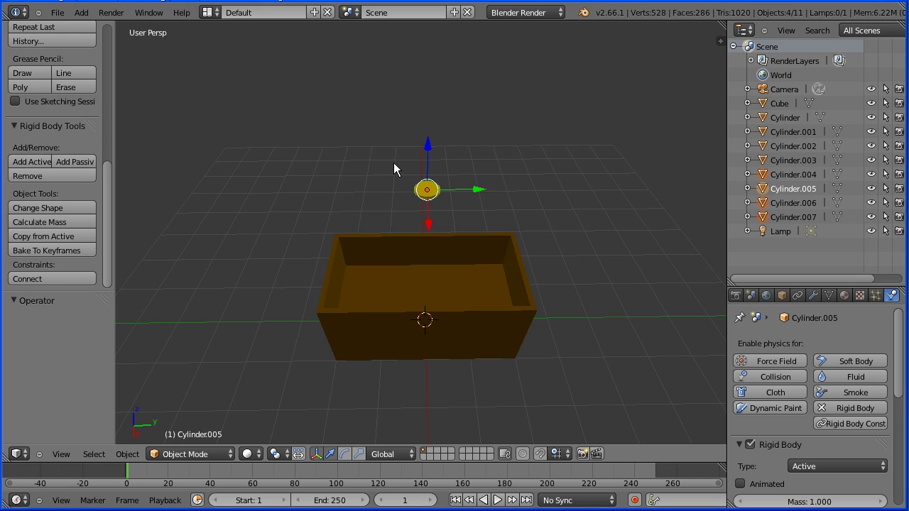
Linked-duplicate all eight coins in place above the chest.
{"action": "key", "text": "b"}
{"action": "left_click_drag", "start_coordinate": [394, 162], "coordinate": [465, 212]}
{"action": "key", "text": "alt+d"}
{"action": "key", "text": "Escape"}
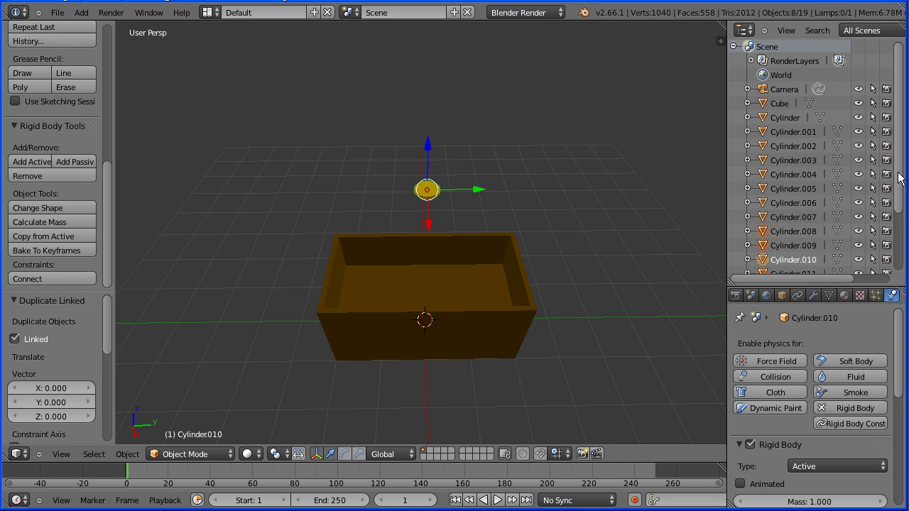
{"action": "scroll", "coordinate": [897, 185], "scroll_direction": "down", "scroll_amount": 5}
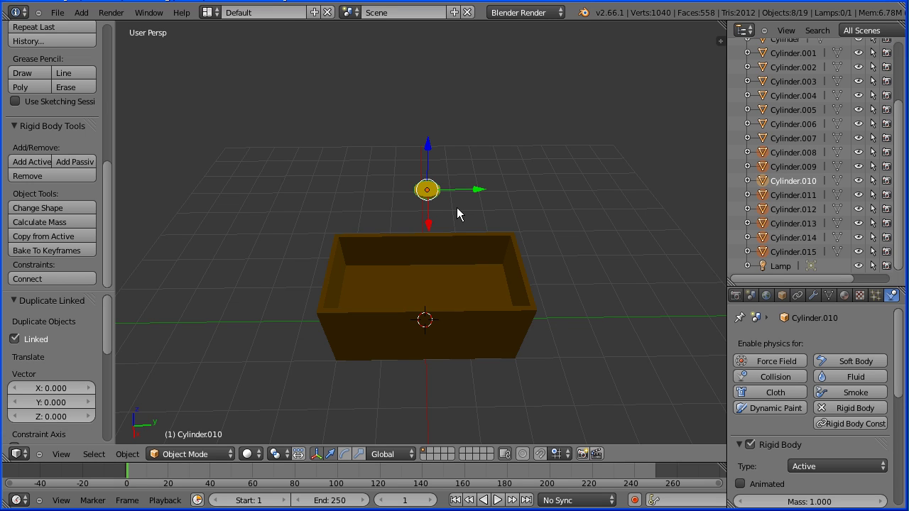
Test-drop the coin stack and rewind to frame 1.
{"action": "left_click", "coordinate": [498, 500]}
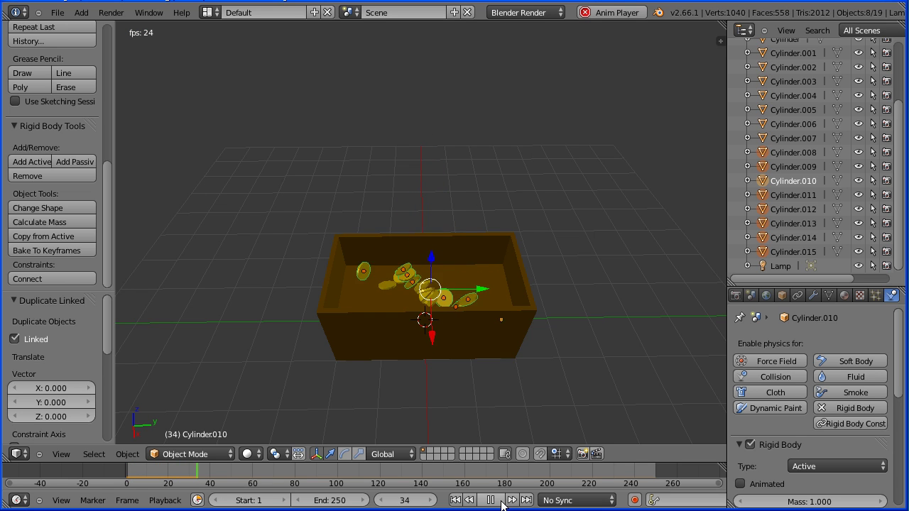
{"action": "left_click", "coordinate": [490, 500]}
{"action": "left_click", "coordinate": [455, 500]}
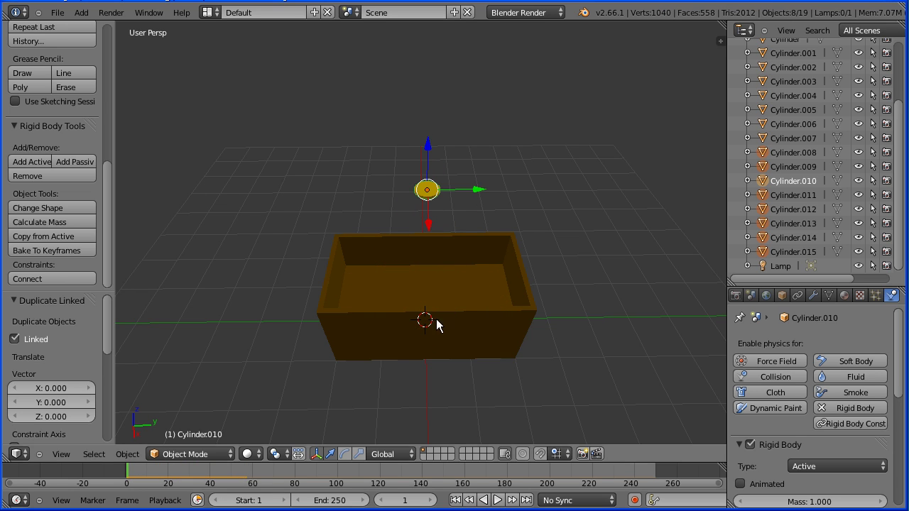
Linked-duplicate the sixteen coins in place, test the fall, and rewind to frame 1.
{"action": "key", "text": "b"}
{"action": "left_click_drag", "start_coordinate": [387, 161], "coordinate": [467, 219]}
{"action": "key", "text": "alt+d"}
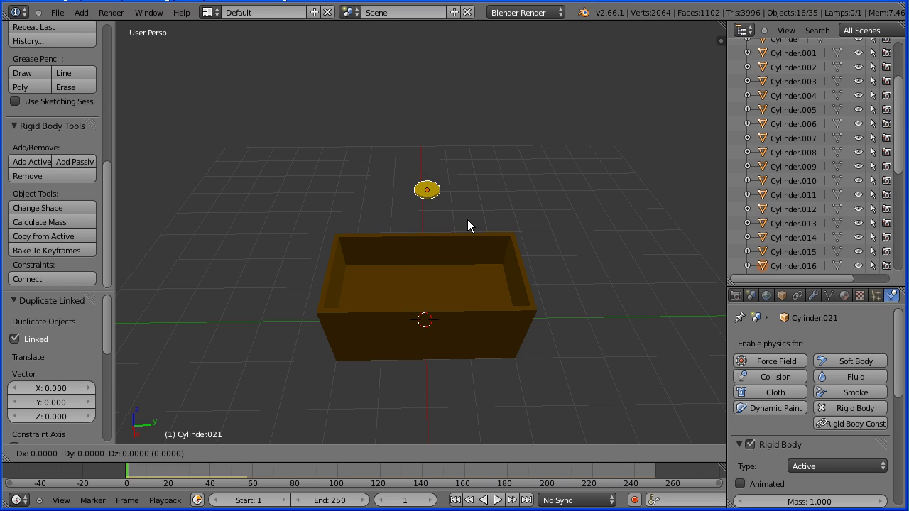
{"action": "right_click", "coordinate": [467, 219]}
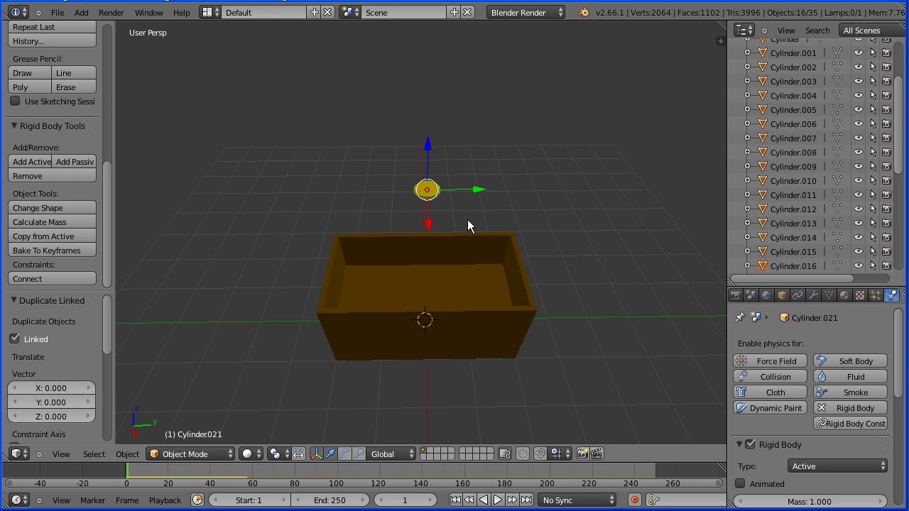
{"action": "left_click", "coordinate": [496, 500]}
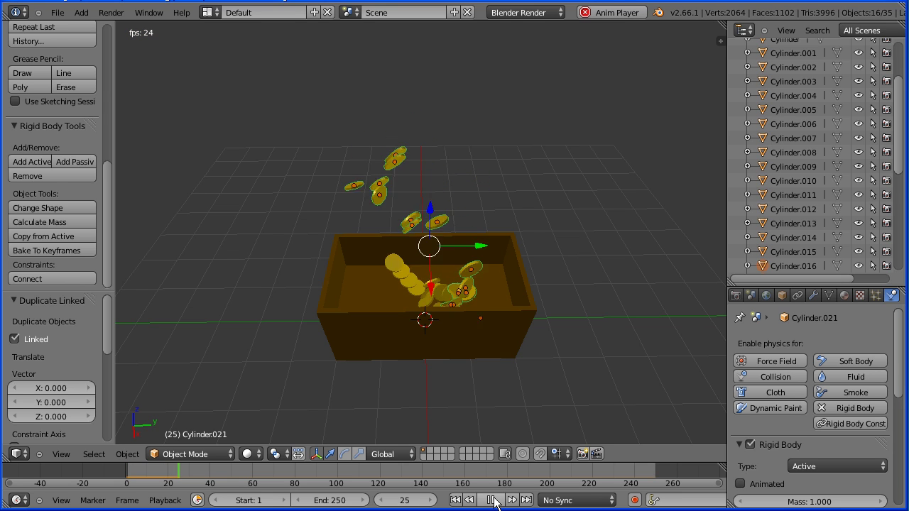
{"action": "left_click", "coordinate": [492, 500]}
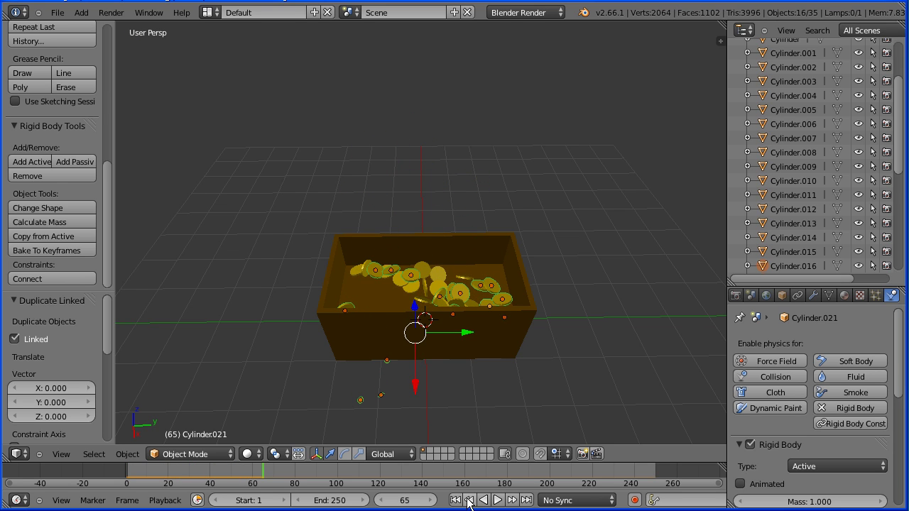
{"action": "left_click", "coordinate": [455, 501]}
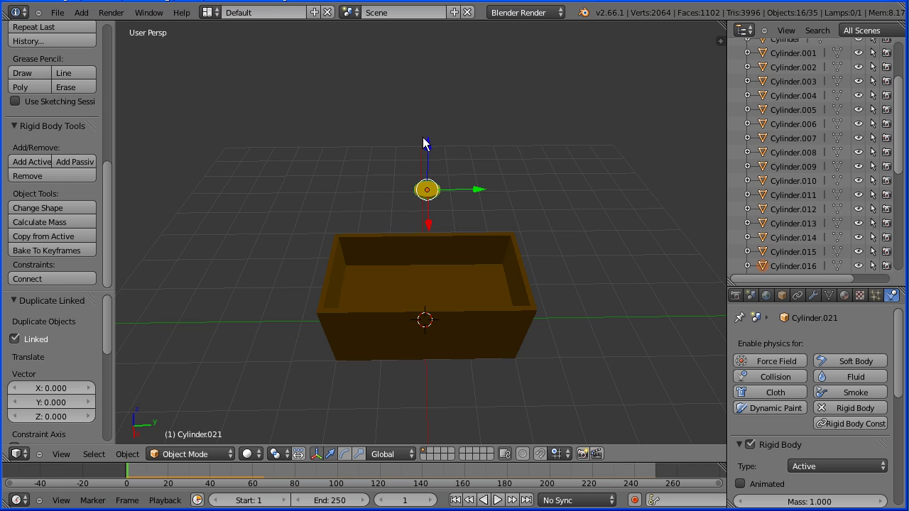
Lower the coin stack slightly, test the drop, and rewind to frame 1.
{"action": "left_click_drag", "start_coordinate": [429, 148], "coordinate": [429, 147]}
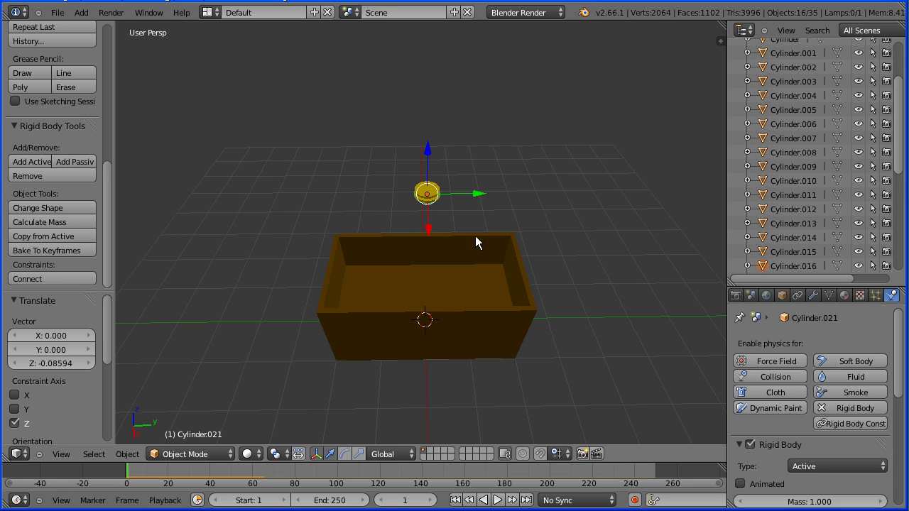
{"action": "left_click", "coordinate": [498, 500]}
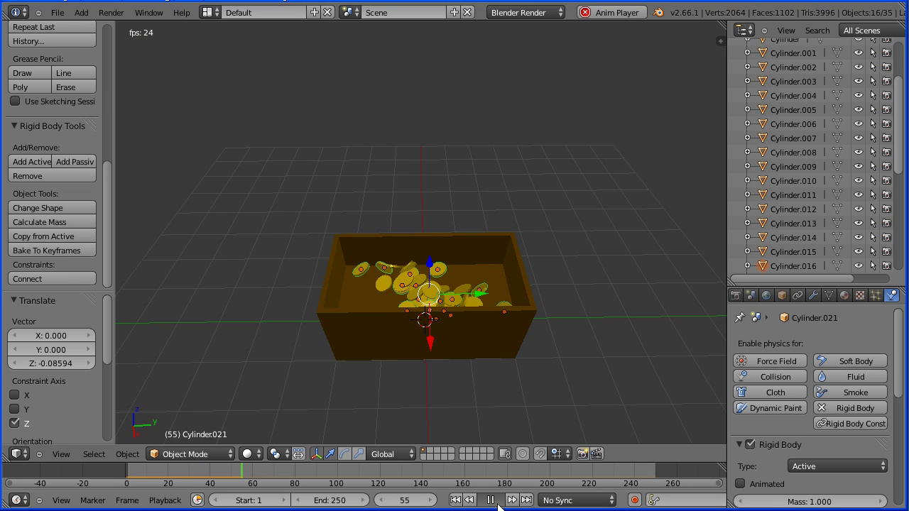
{"action": "left_click", "coordinate": [498, 502]}
{"action": "left_click", "coordinate": [456, 500]}
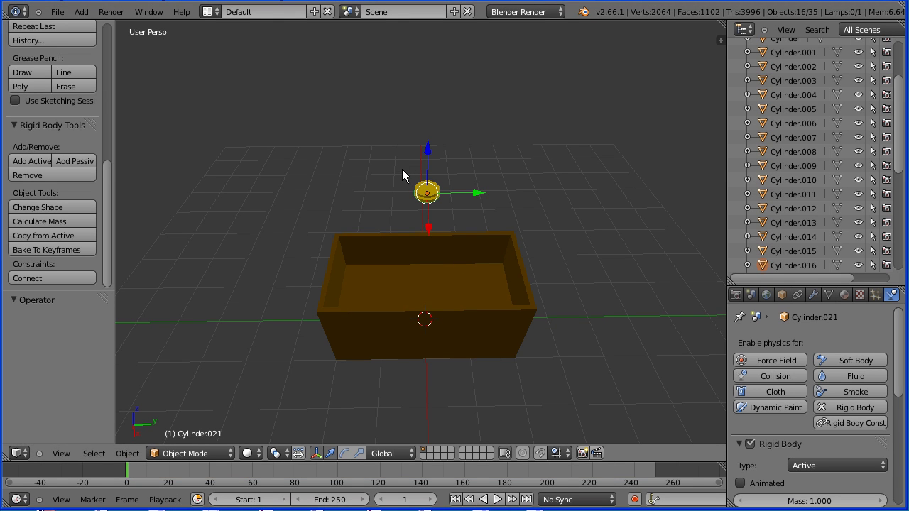
Linked-duplicate the coin stack in place and lower the copies slightly.
{"action": "key", "text": "b"}
{"action": "left_click_drag", "start_coordinate": [402, 169], "coordinate": [452, 207]}
{"action": "key", "text": "alt+d"}
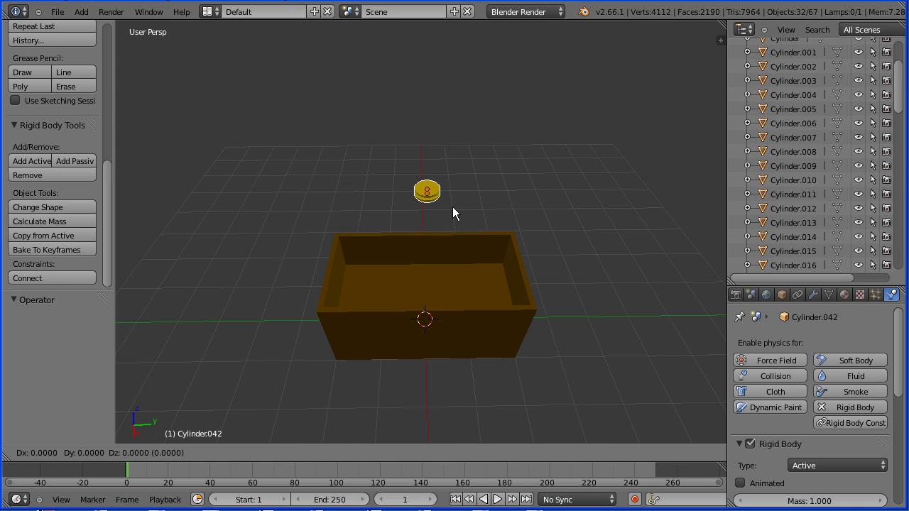
{"action": "right_click", "coordinate": [452, 207]}
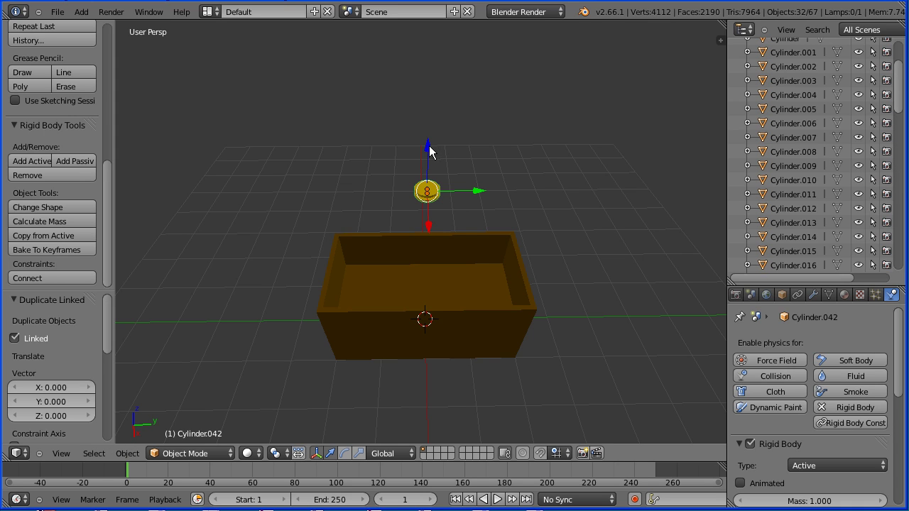
{"action": "left_click_drag", "start_coordinate": [430, 152], "coordinate": [430, 158]}
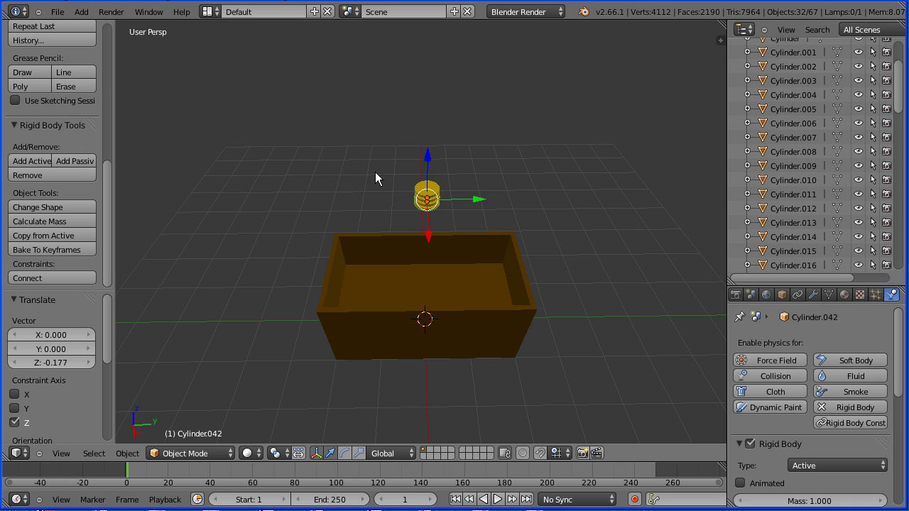
Linked-duplicate the stack again and shift the copy -0.452 along Y beside the first.
{"action": "key", "text": "b"}
{"action": "left_click_drag", "start_coordinate": [375, 172], "coordinate": [465, 214]}
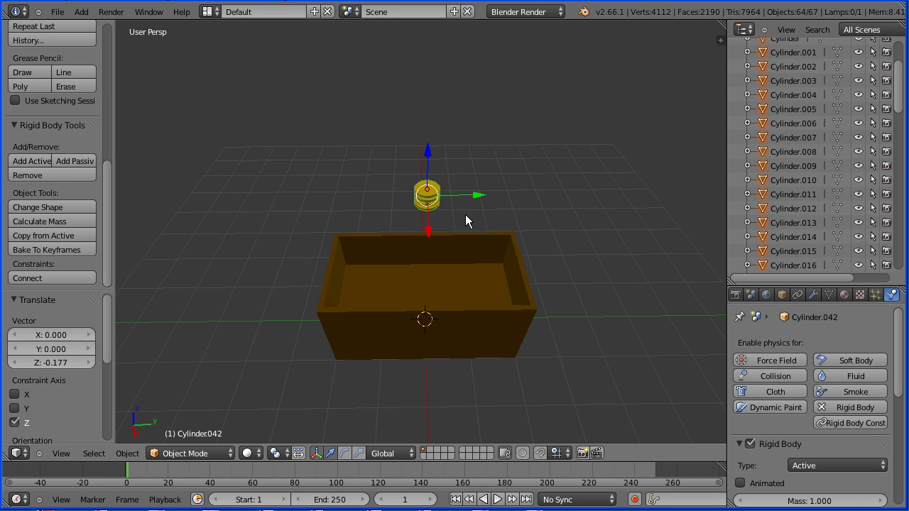
{"action": "key", "text": "alt+d"}
{"action": "right_click", "coordinate": [465, 215]}
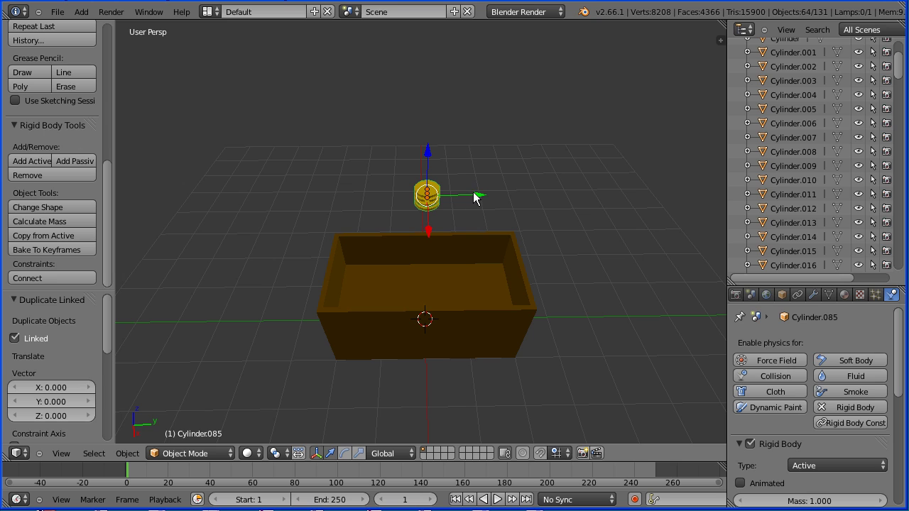
{"action": "left_click_drag", "start_coordinate": [478, 196], "coordinate": [452, 203]}
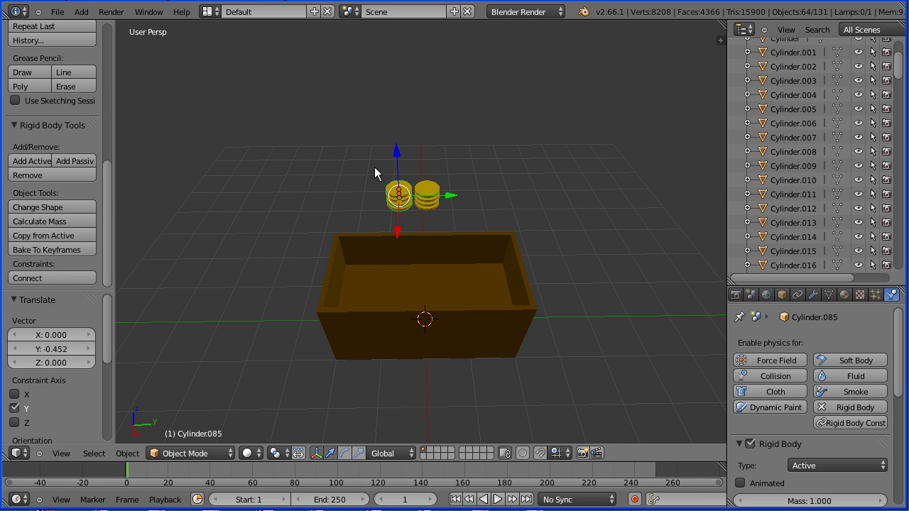
Linked-duplicate both coin stacks and move the copies along Y to make four stacks.
{"action": "key", "text": "b"}
{"action": "left_click_drag", "start_coordinate": [374, 167], "coordinate": [457, 218]}
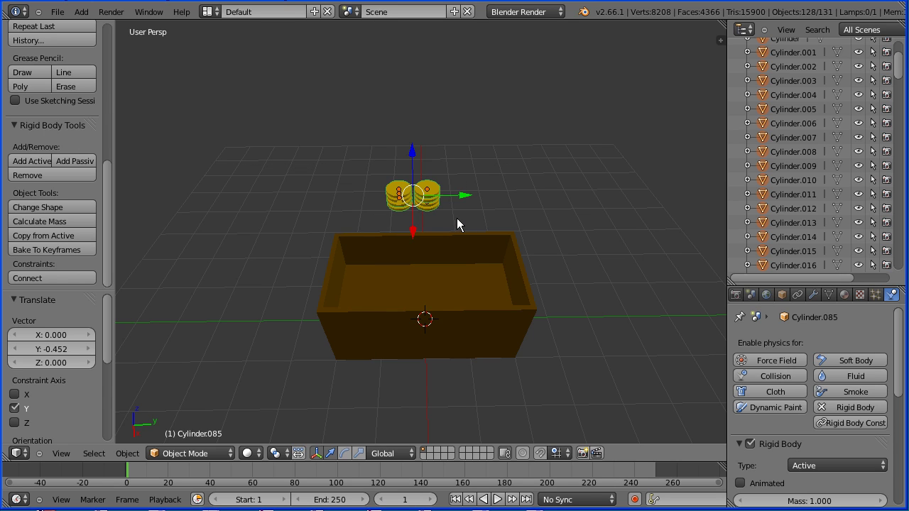
{"action": "key", "text": "alt+d"}
{"action": "right_click", "coordinate": [457, 218]}
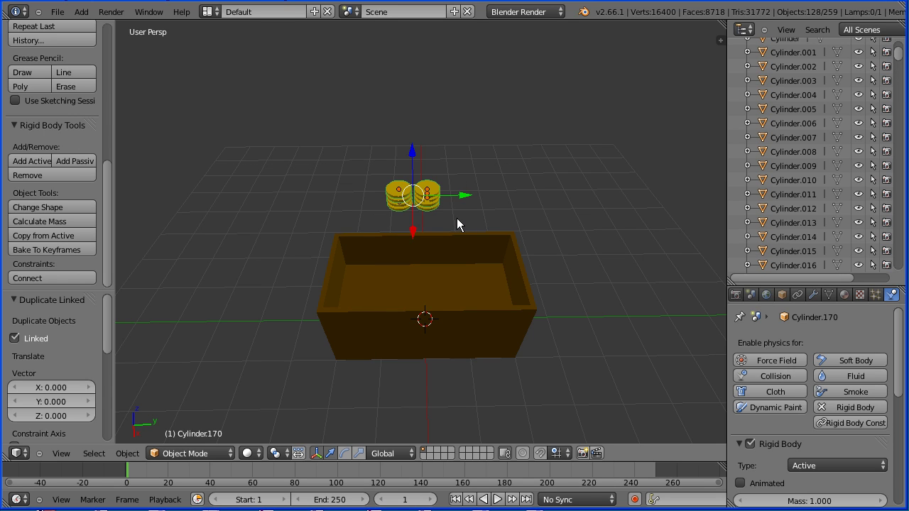
{"action": "key", "text": "g"}
{"action": "key", "text": "y"}
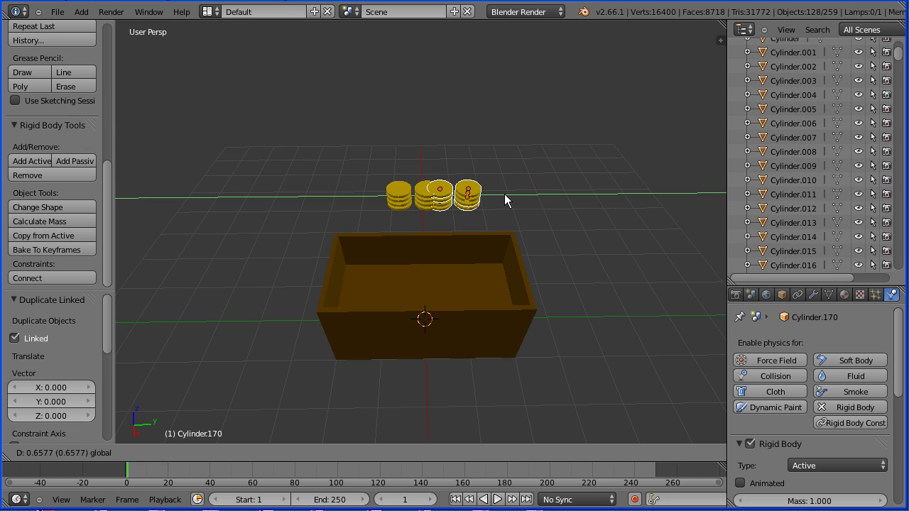
{"action": "left_click", "coordinate": [518, 194]}
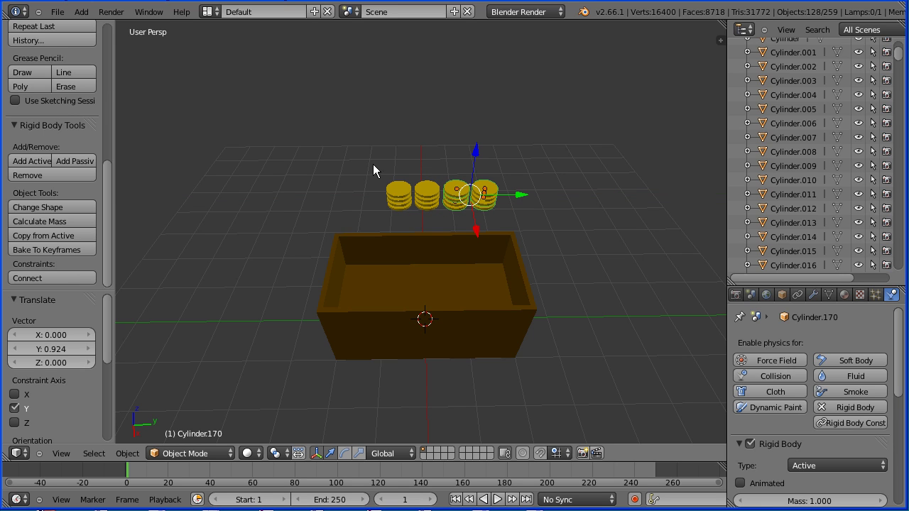
Move all four coin stacks -0.324 along Y to centre them above the box.
{"action": "key", "text": "b"}
{"action": "left_click_drag", "start_coordinate": [376, 169], "coordinate": [519, 216]}
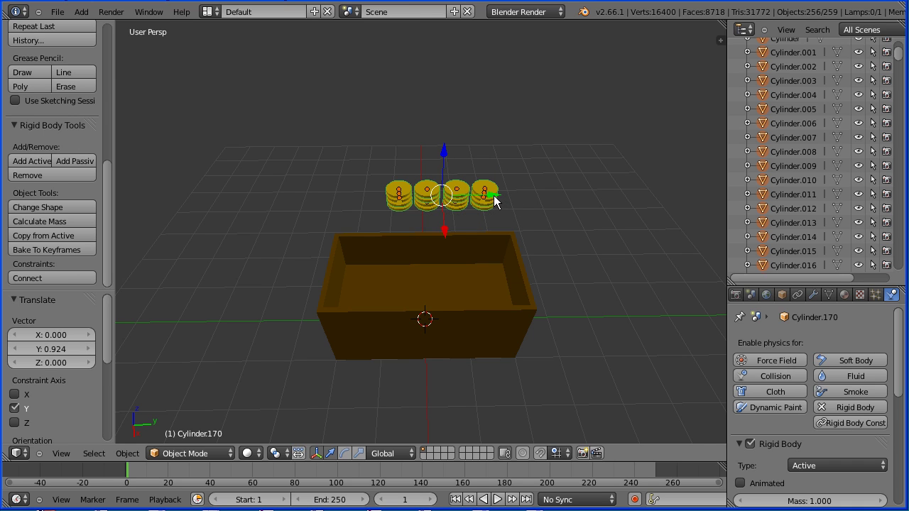
{"action": "key", "text": "g"}
{"action": "key", "text": "y"}
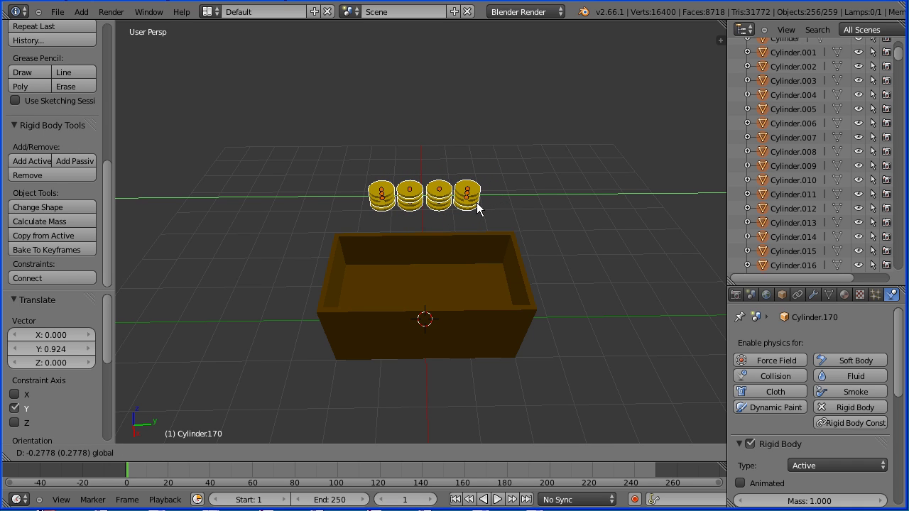
{"action": "left_click", "coordinate": [474, 204]}
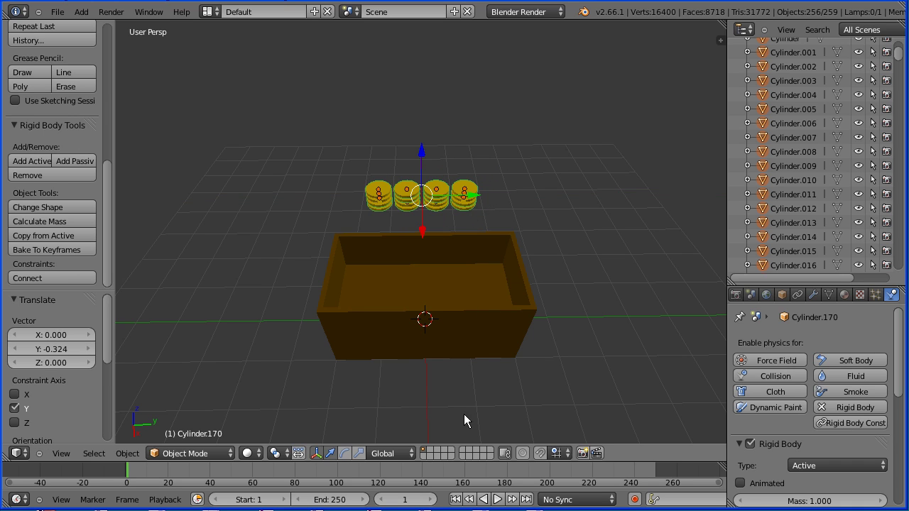
Play the coin drop simulation, rewind to frame 1, then jump to frame 250 to view the settled coins.
{"action": "left_click", "coordinate": [498, 500]}
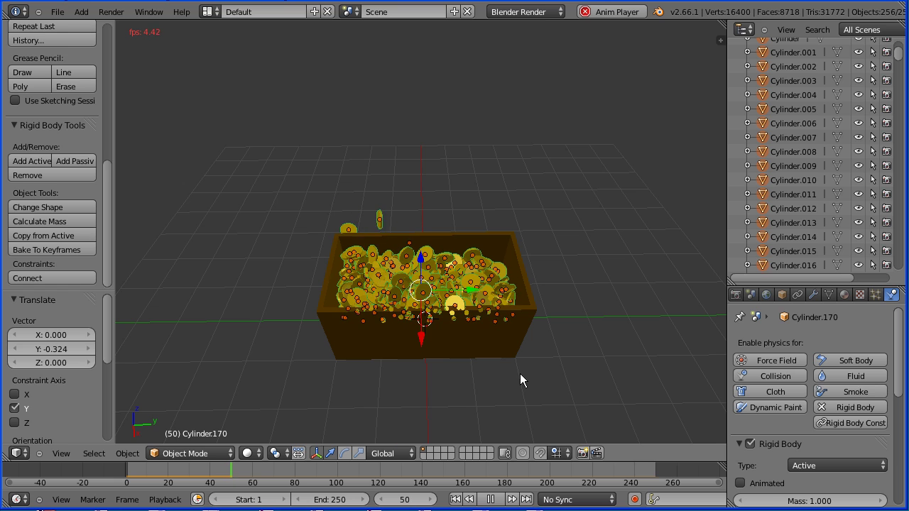
{"action": "left_click", "coordinate": [490, 499]}
{"action": "left_click", "coordinate": [456, 500]}
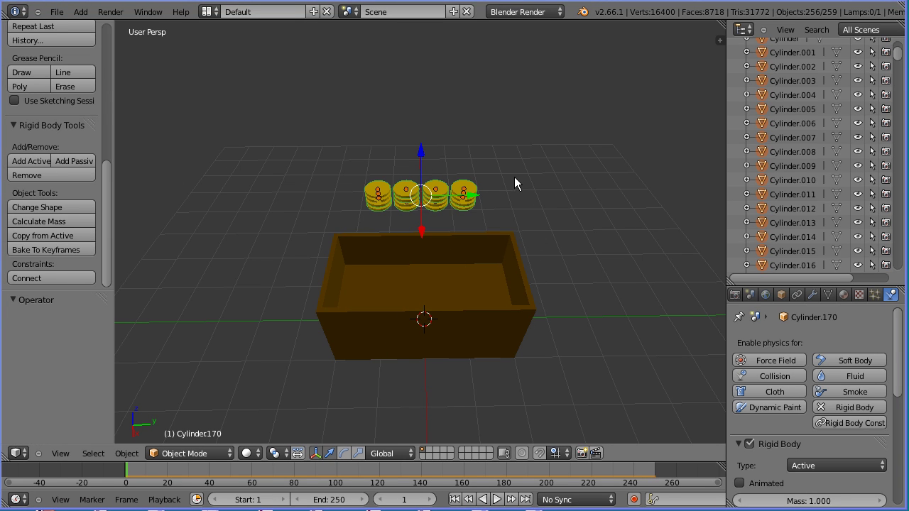
{"action": "left_click", "coordinate": [525, 500]}
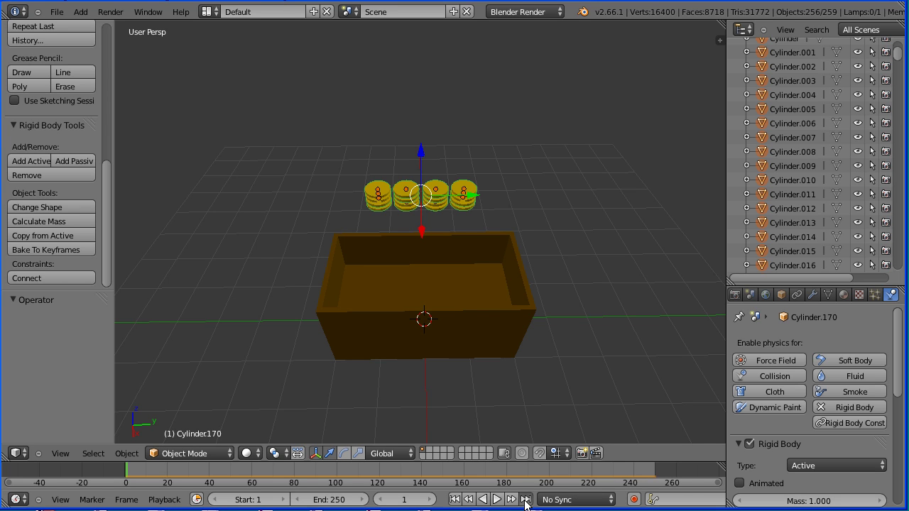
Make a linked duplicate (Alt+D) of the chest and all its coins, moved 5.664 along Y.
{"action": "right_click", "coordinate": [458, 342]}
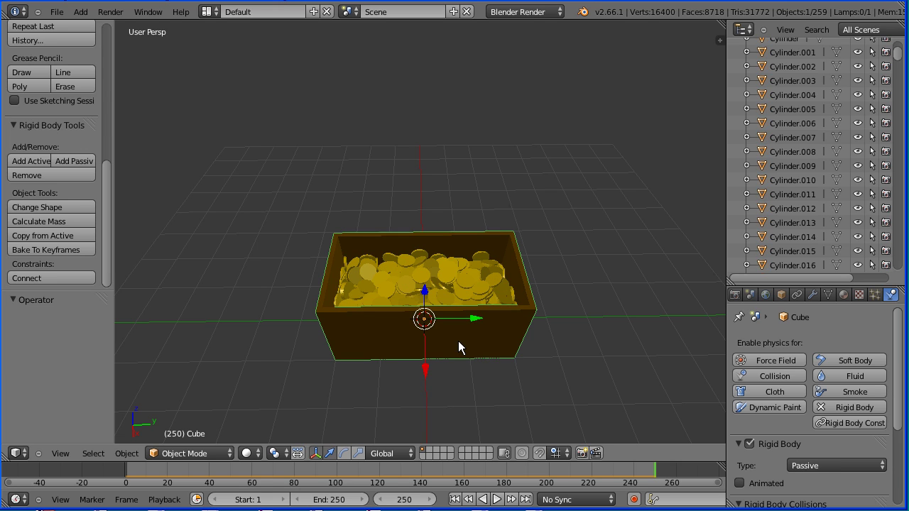
{"action": "key", "text": "b"}
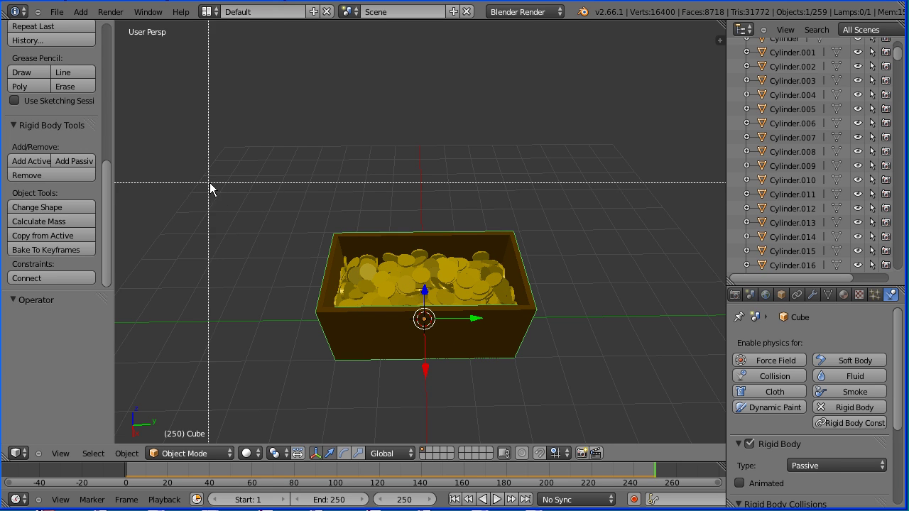
{"action": "left_click_drag", "start_coordinate": [265, 193], "coordinate": [568, 381]}
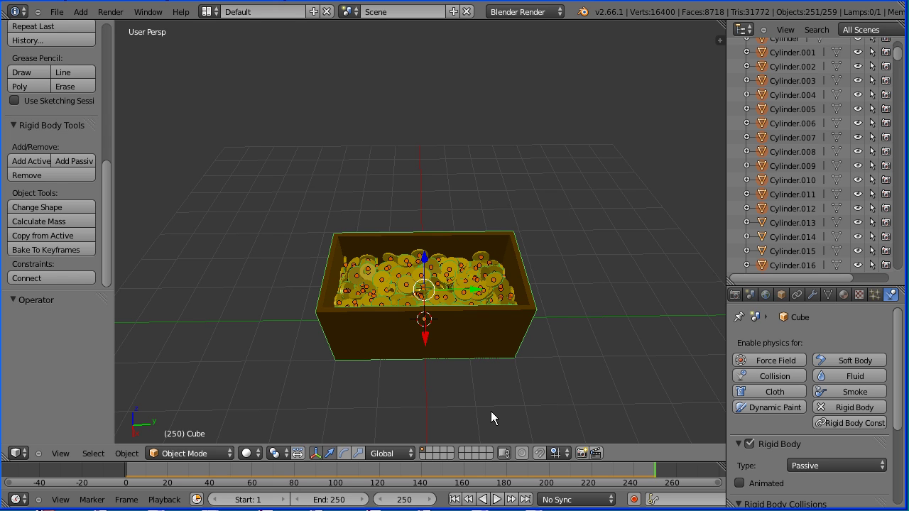
{"action": "key", "text": "alt+d"}
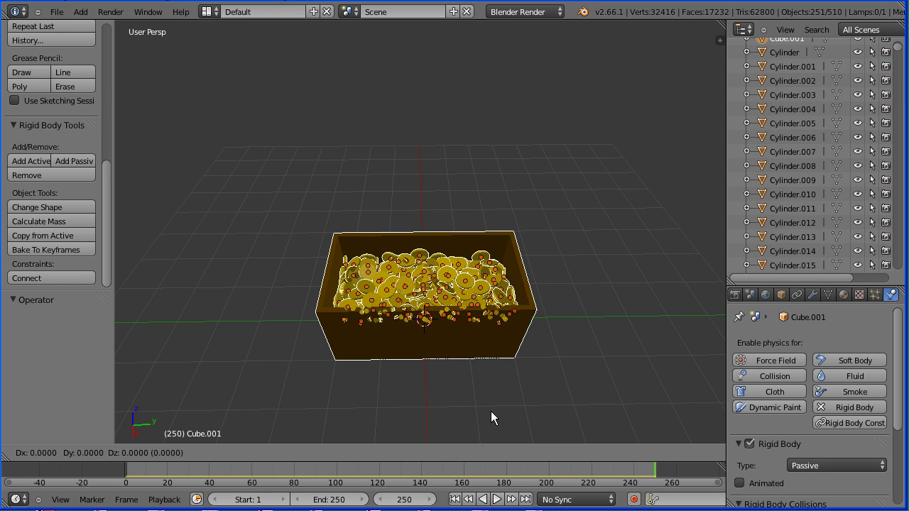
{"action": "right_click", "coordinate": [492, 412]}
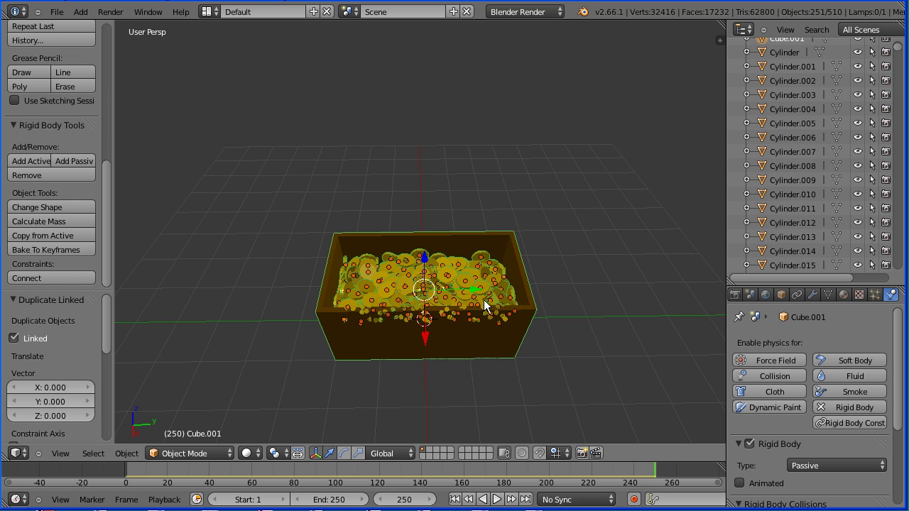
{"action": "key", "text": "g"}
{"action": "key", "text": "y"}
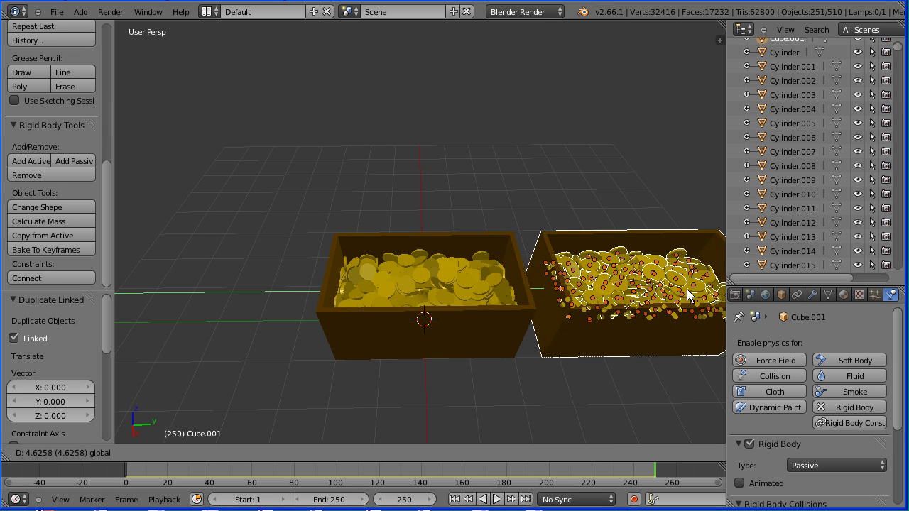
{"action": "left_click", "coordinate": [725, 292]}
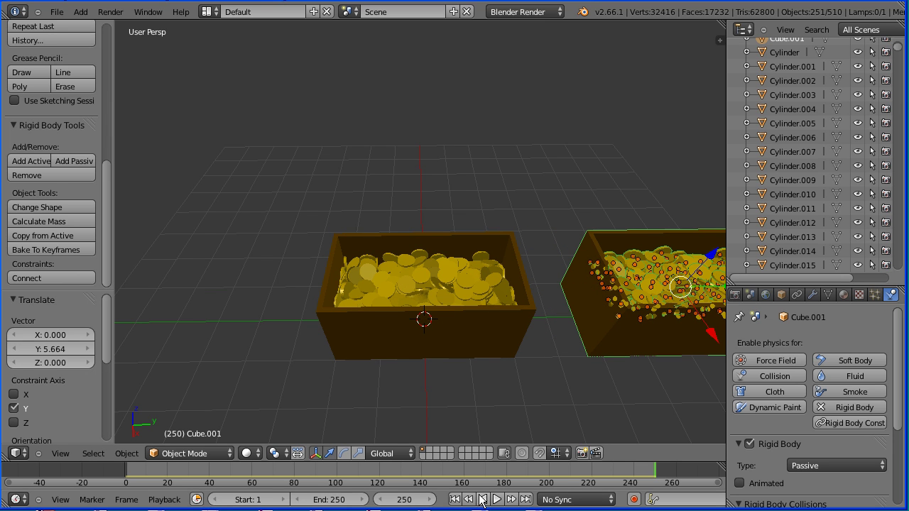
Delete the original chest and coin stacks, then drag the duplicate box Cube.001 -5.790 along Y.
{"action": "left_click", "coordinate": [455, 499]}
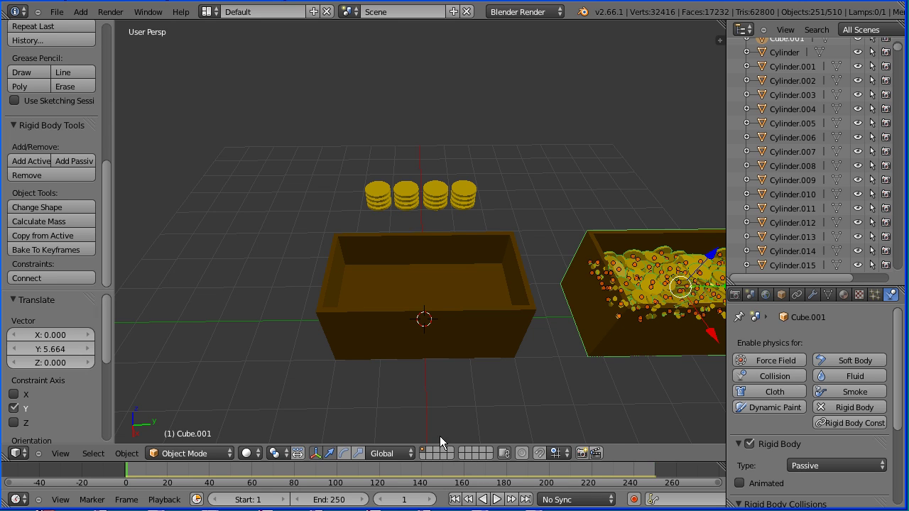
{"action": "right_click", "coordinate": [366, 324]}
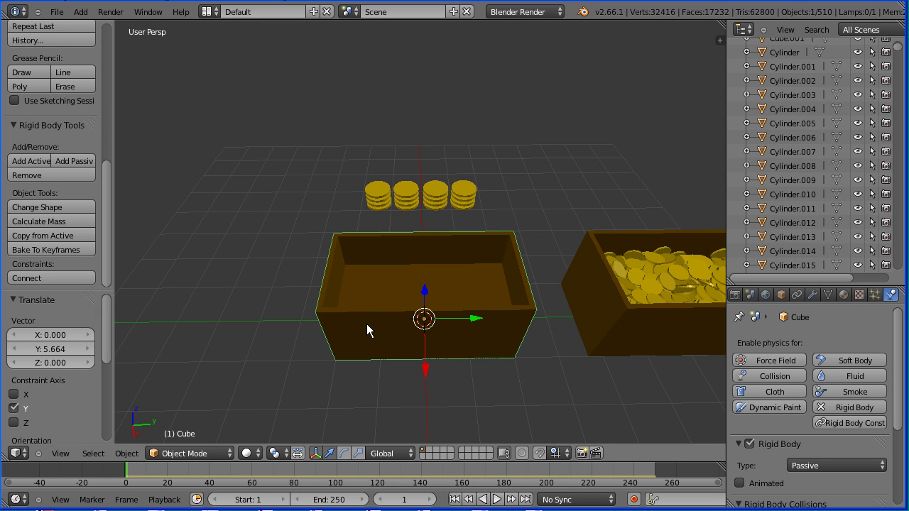
{"action": "key", "text": "b"}
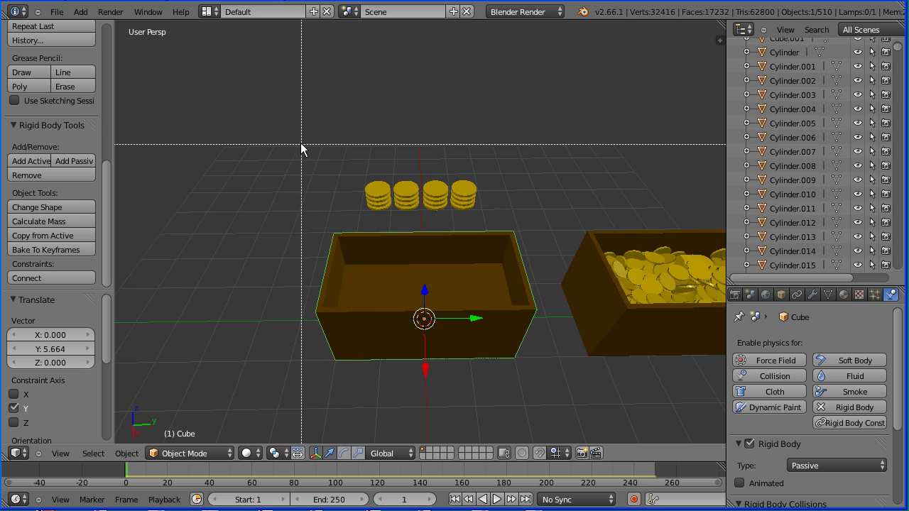
{"action": "left_click_drag", "start_coordinate": [300, 155], "coordinate": [541, 390]}
{"action": "key", "text": "x"}
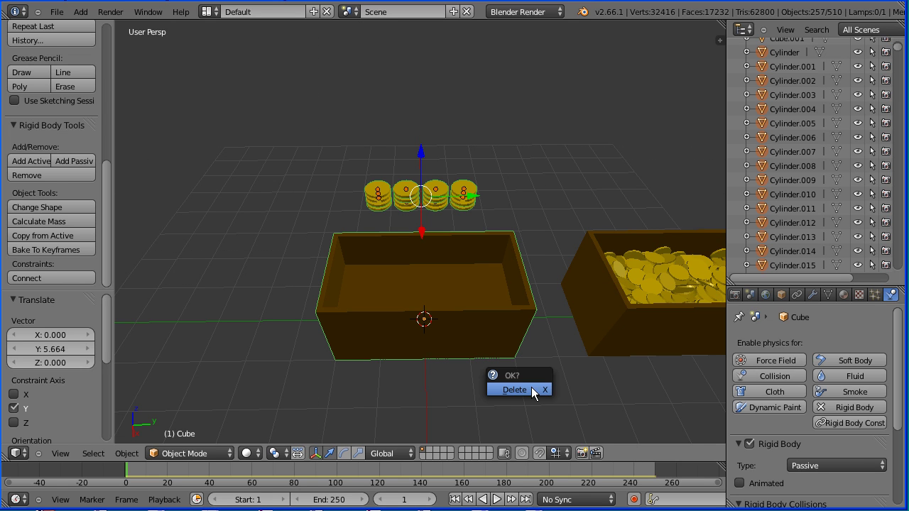
{"action": "left_click", "coordinate": [527, 387]}
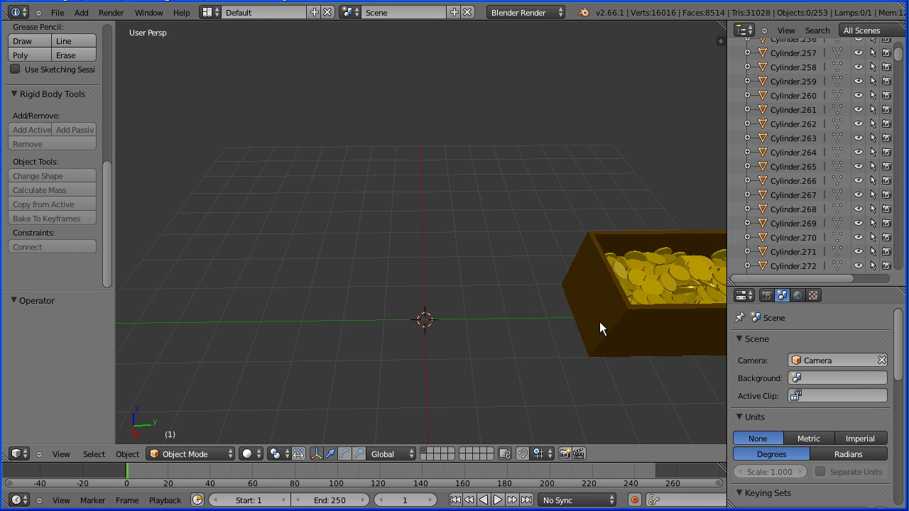
{"action": "right_click", "coordinate": [600, 322]}
{"action": "left_click_drag", "start_coordinate": [705, 324], "coordinate": [469, 323]}
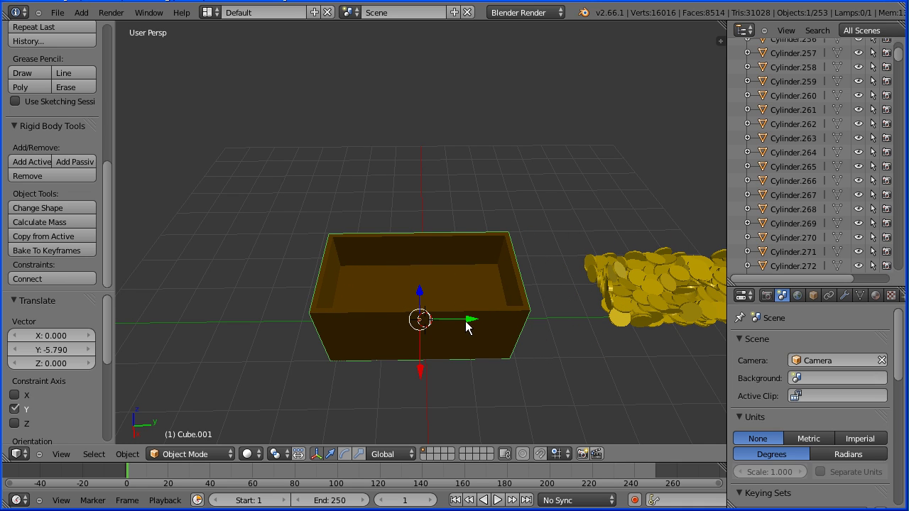
Undo the box move, select all coins via Linked > Object Data, and raise them 0.206 along Z.
{"action": "key", "text": "ctrl+z"}
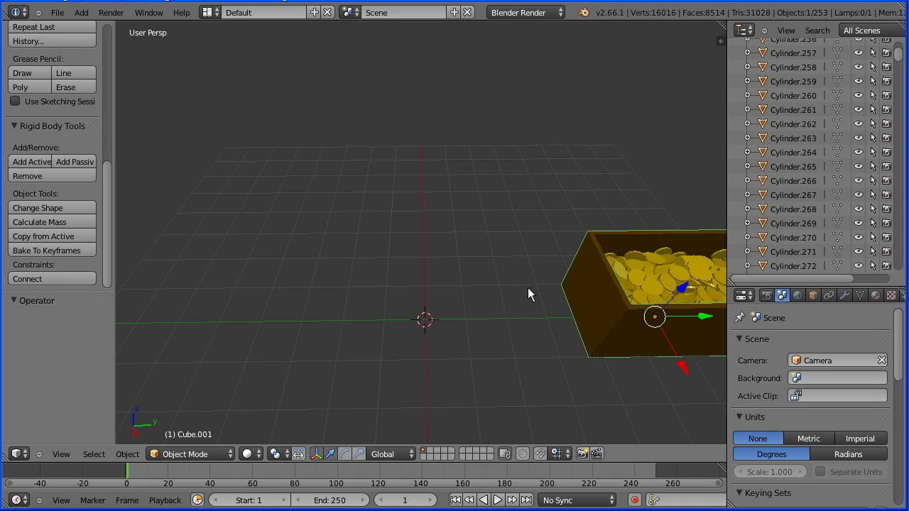
{"action": "right_click", "coordinate": [654, 282]}
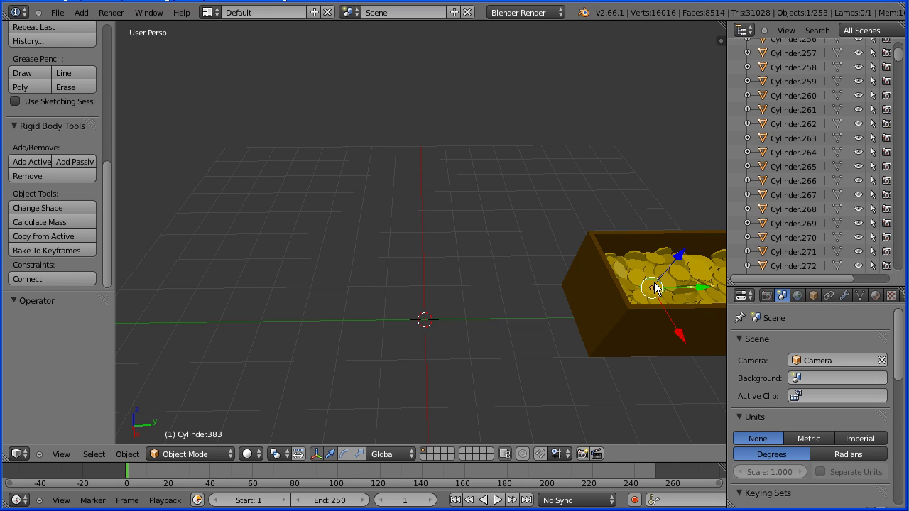
{"action": "left_click", "coordinate": [94, 455]}
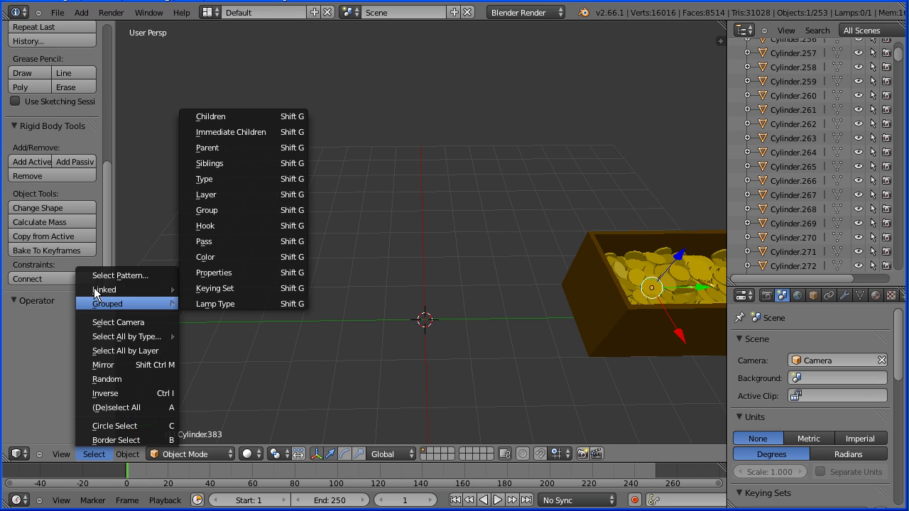
{"action": "mouse_move", "coordinate": [98, 292]}
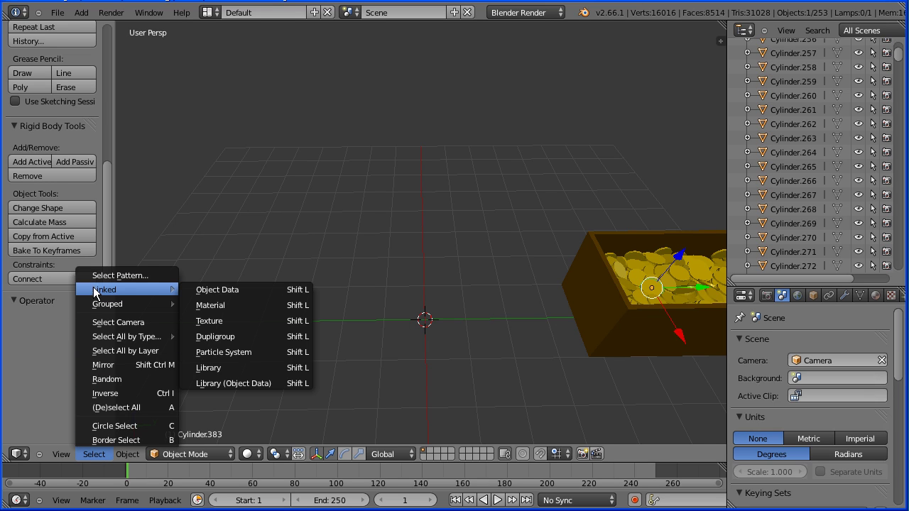
{"action": "left_click", "coordinate": [259, 291]}
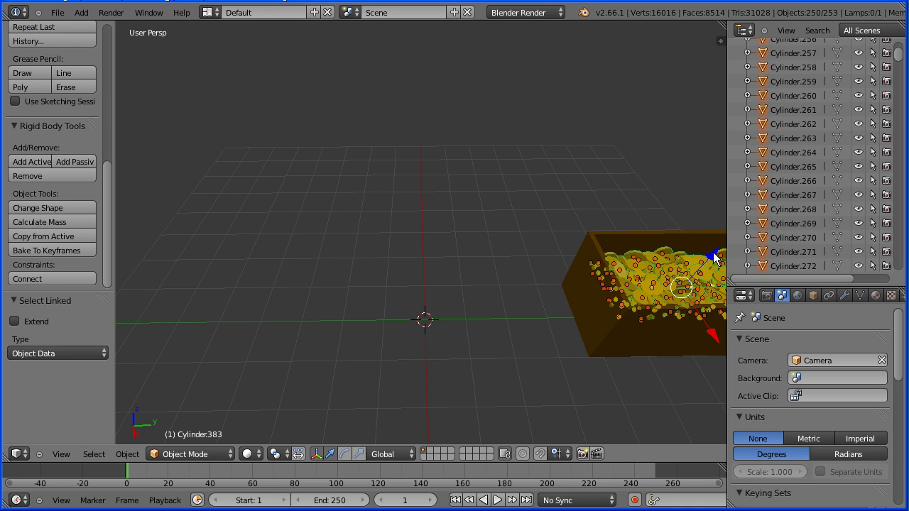
{"action": "left_click_drag", "start_coordinate": [715, 258], "coordinate": [715, 250]}
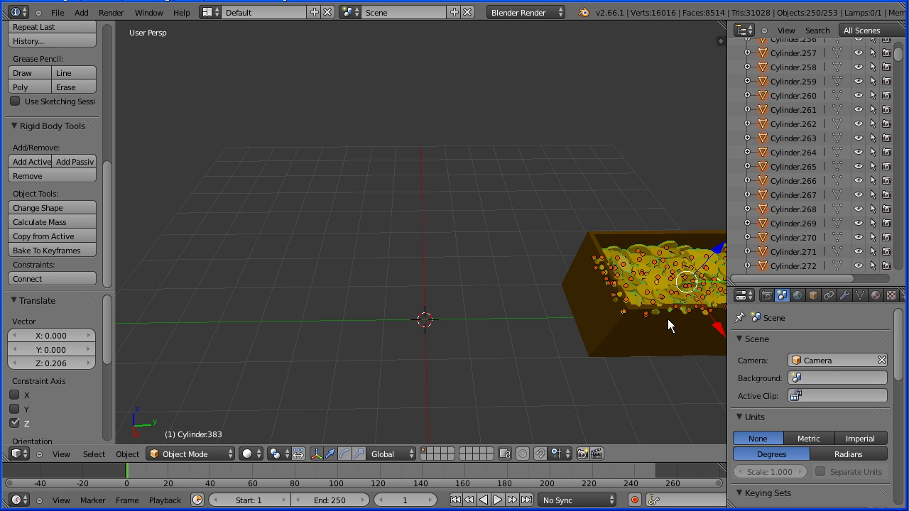
Parent all the selected coins to the chest Cube.001.
{"action": "right_click", "coordinate": [626, 339], "text": "shift"}
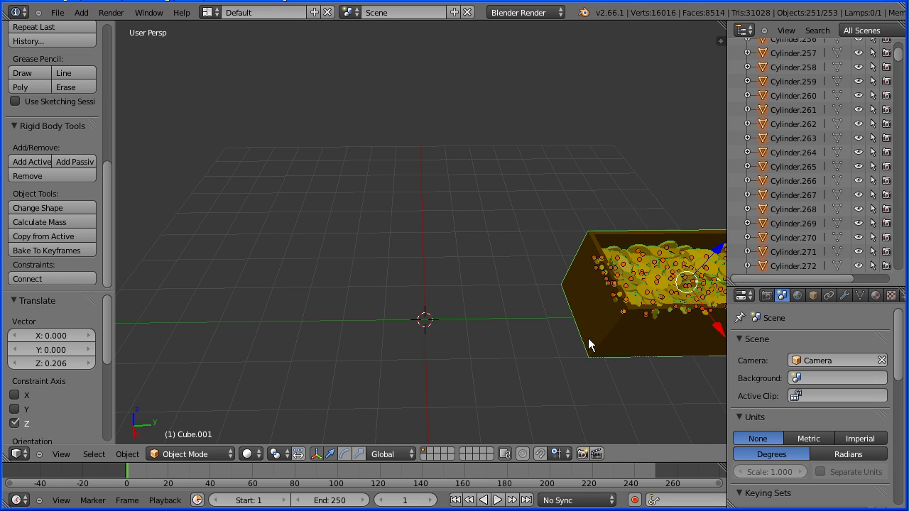
{"action": "left_click", "coordinate": [132, 455]}
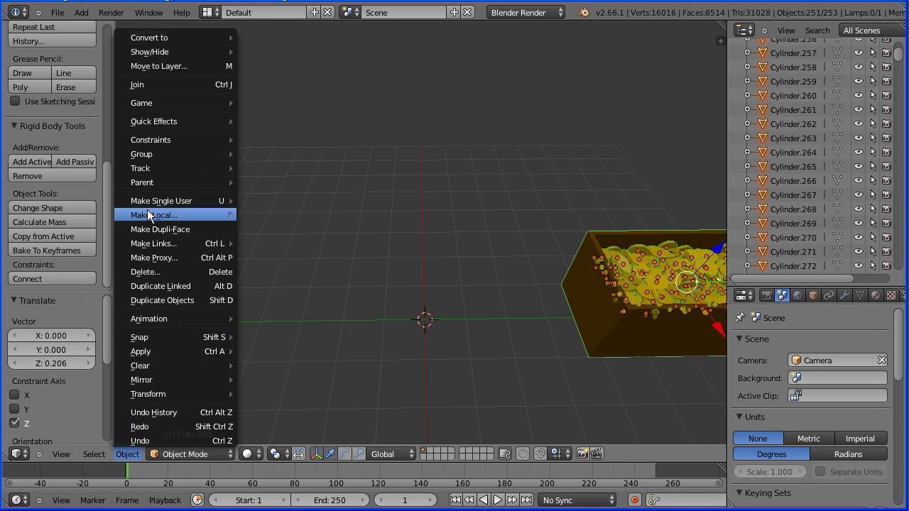
{"action": "mouse_move", "coordinate": [153, 183]}
{"action": "left_click", "coordinate": [294, 181]}
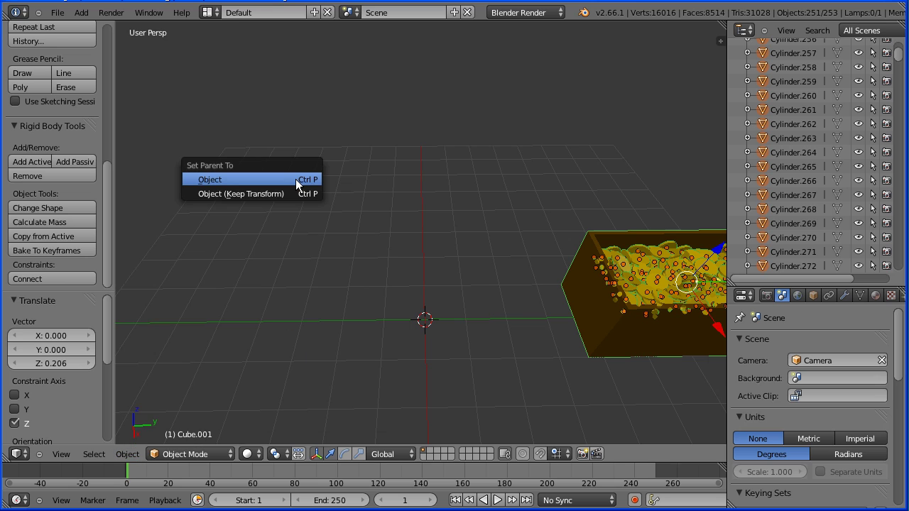
{"action": "left_click", "coordinate": [309, 179]}
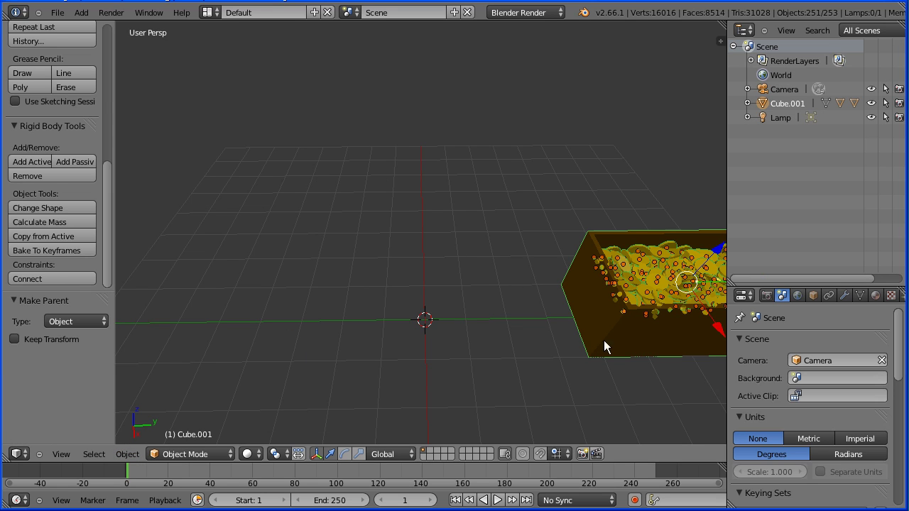
Move the chest -5.775 along Y to the grid centre, then box-select the coins inside it.
{"action": "right_click", "coordinate": [623, 342]}
{"action": "key", "text": "g"}
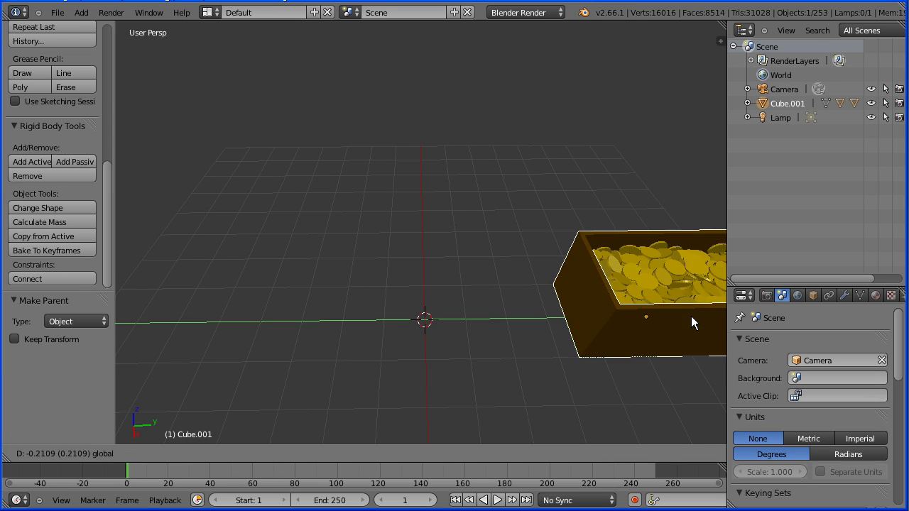
{"action": "left_click", "coordinate": [469, 326]}
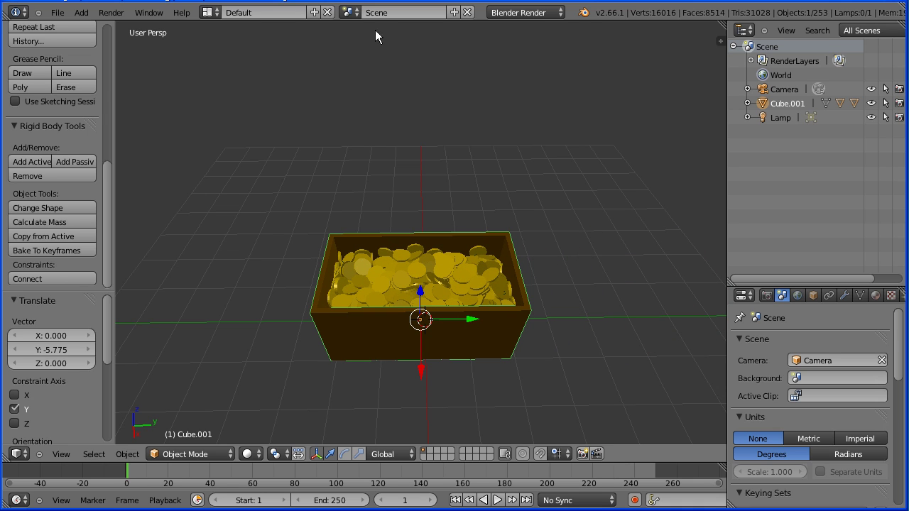
{"action": "right_click", "coordinate": [449, 261]}
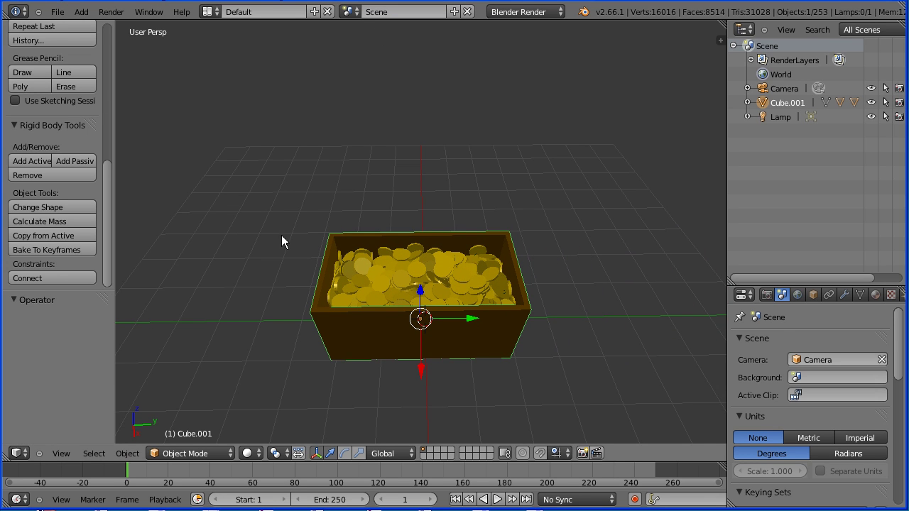
{"action": "key", "text": "b"}
{"action": "left_click_drag", "start_coordinate": [288, 223], "coordinate": [554, 387]}
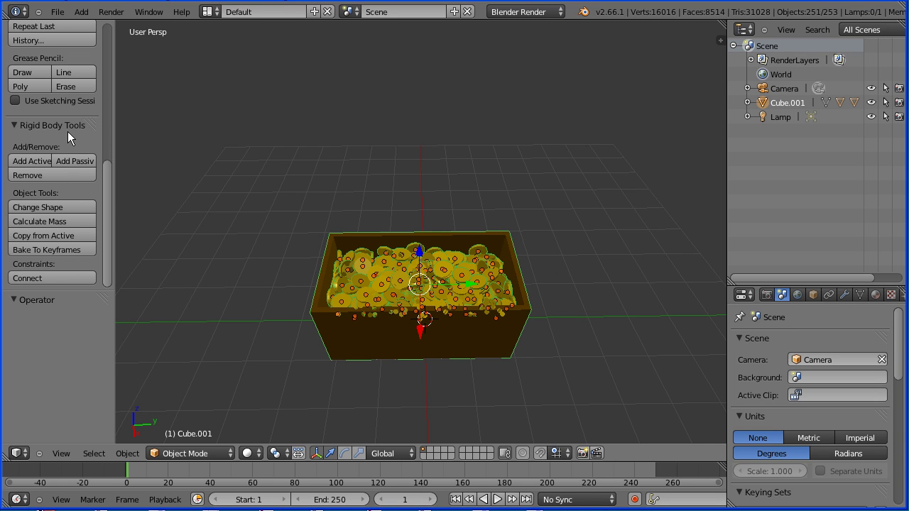
Remove rigid-body physics from the coins, then box-select the chest together with all its coins.
{"action": "left_click", "coordinate": [65, 174]}
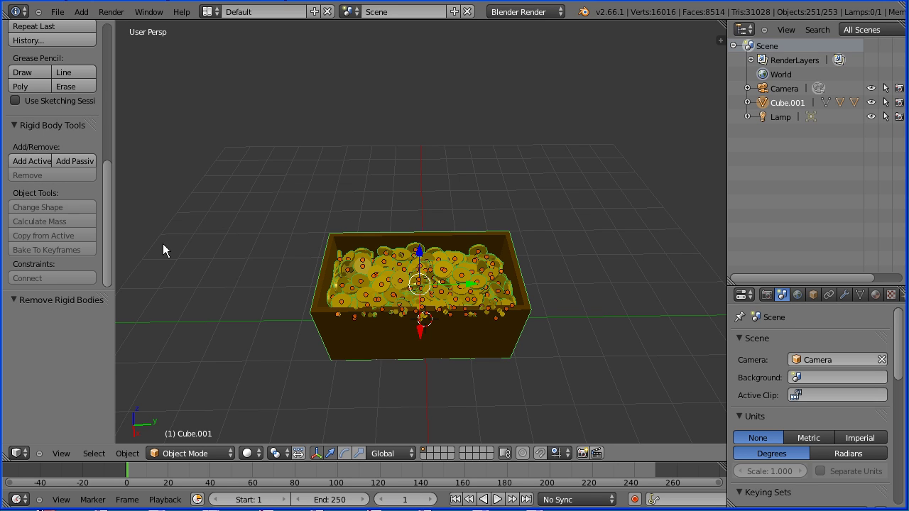
{"action": "right_click", "coordinate": [453, 345]}
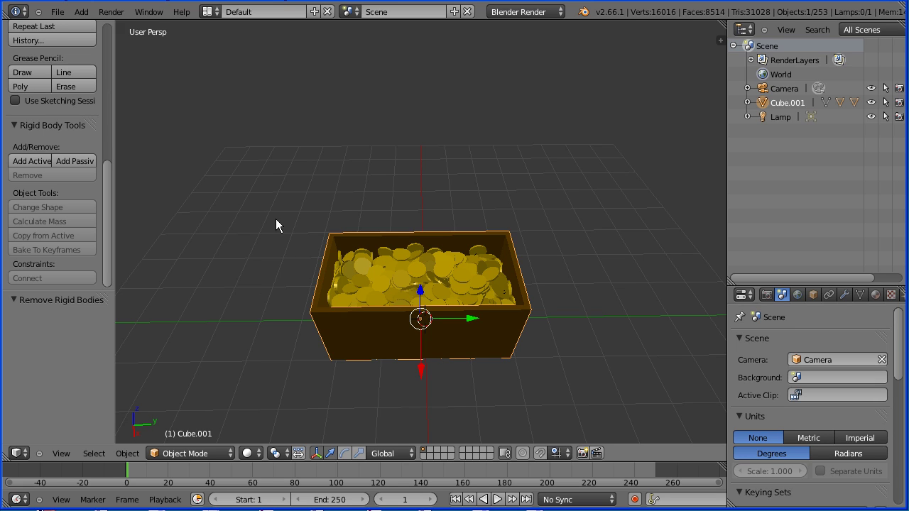
{"action": "key", "text": "b"}
{"action": "left_click_drag", "start_coordinate": [269, 211], "coordinate": [552, 377]}
Put the selected chest and coins into a new group named 'treasure'.
{"action": "left_click", "coordinate": [128, 453]}
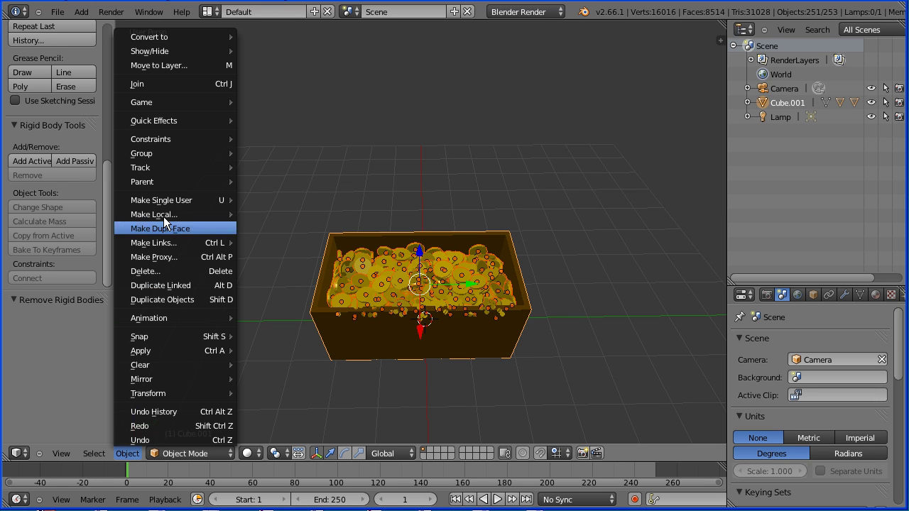
{"action": "mouse_move", "coordinate": [163, 150]}
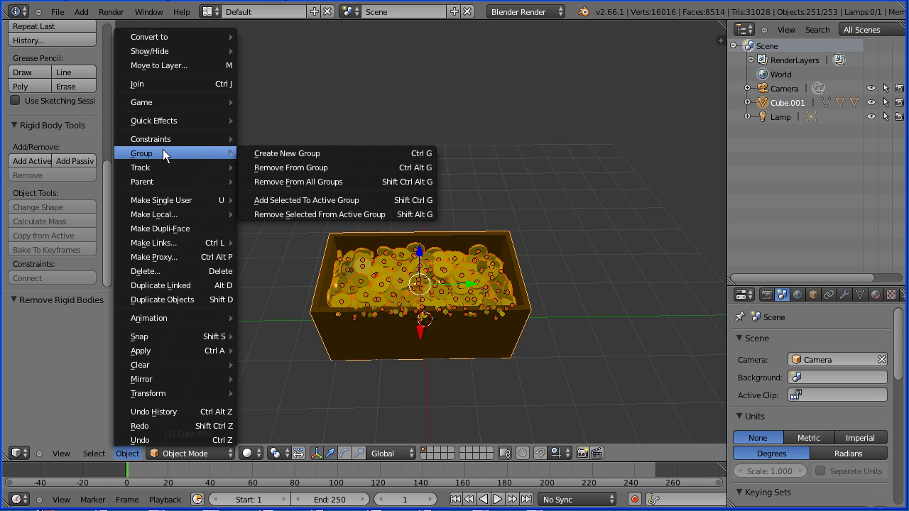
{"action": "left_click", "coordinate": [363, 152]}
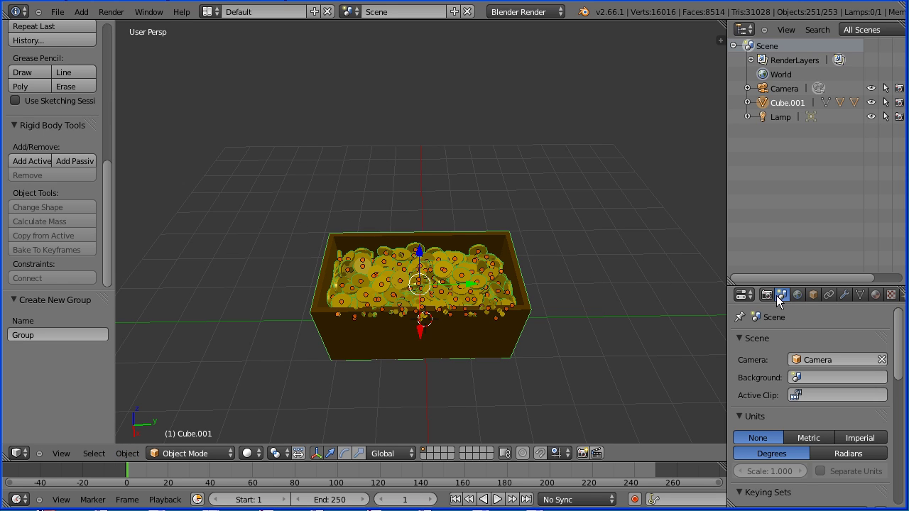
{"action": "left_click_drag", "start_coordinate": [812, 286], "coordinate": [811, 130]}
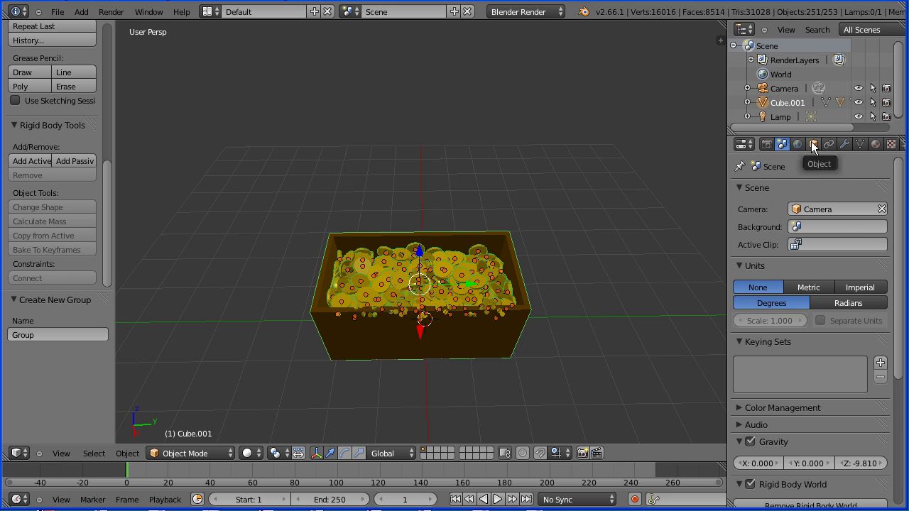
{"action": "left_click", "coordinate": [810, 143]}
{"action": "left_click", "coordinate": [761, 481]}
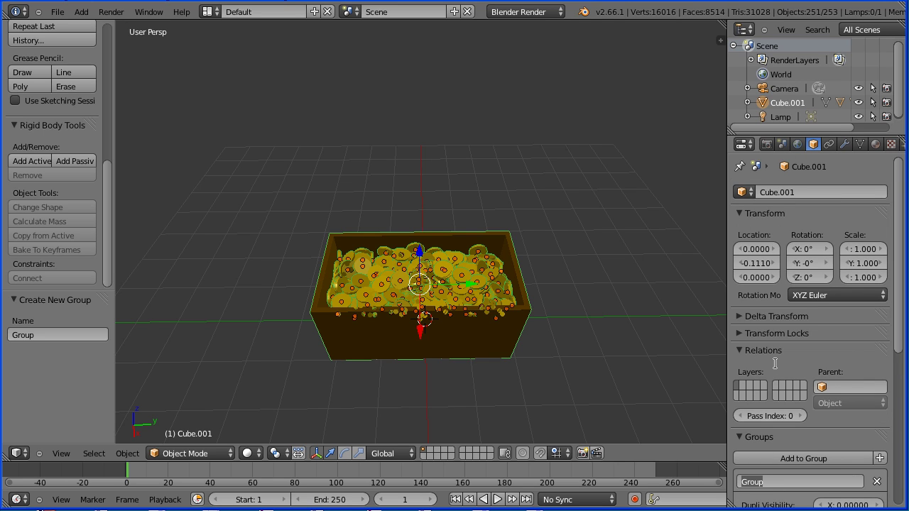
{"action": "type", "text": "treasure"}
{"action": "key", "text": "Return"}
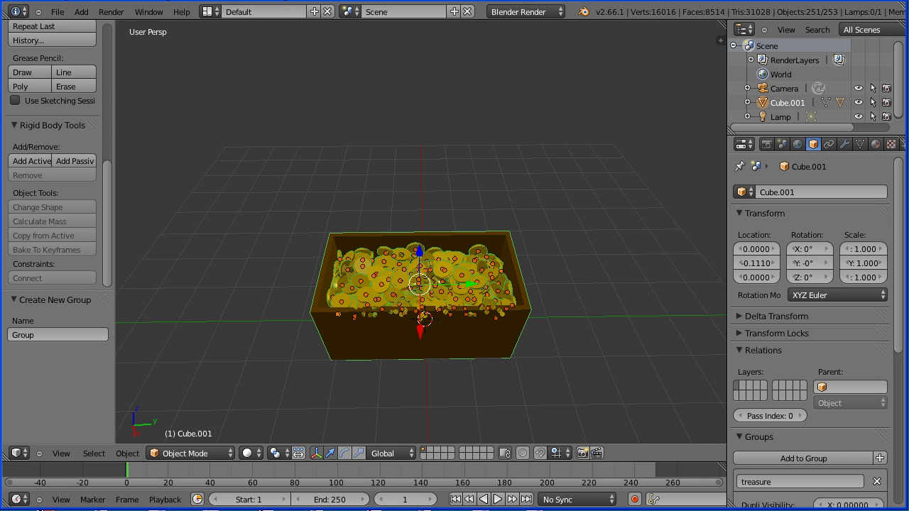
Save the file as chesttut15.blend.
{"action": "right_click", "coordinate": [458, 349]}
{"action": "left_click", "coordinate": [58, 11]}
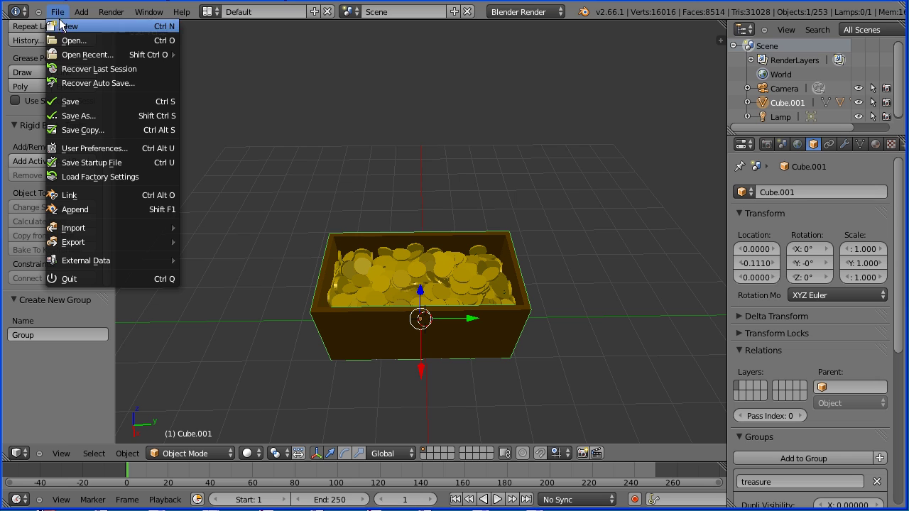
{"action": "left_click", "coordinate": [105, 116]}
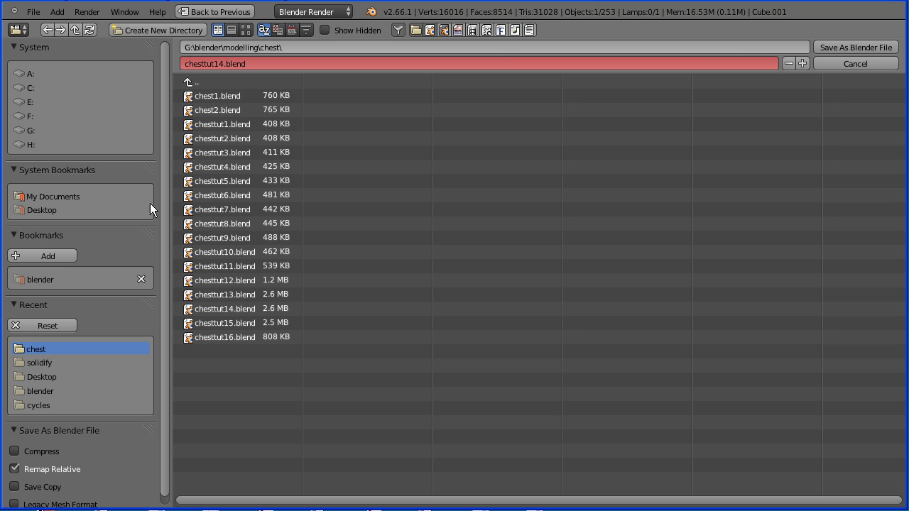
{"action": "left_click", "coordinate": [206, 326]}
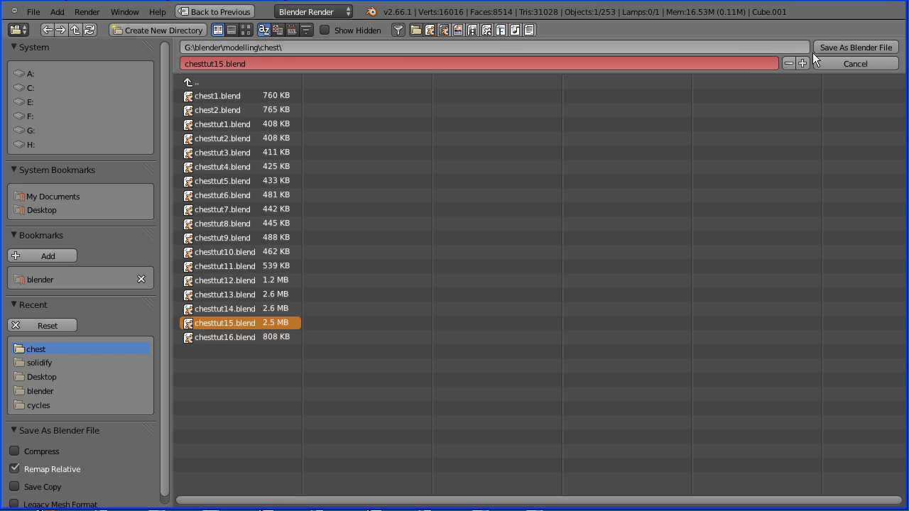
{"action": "left_click", "coordinate": [831, 47]}
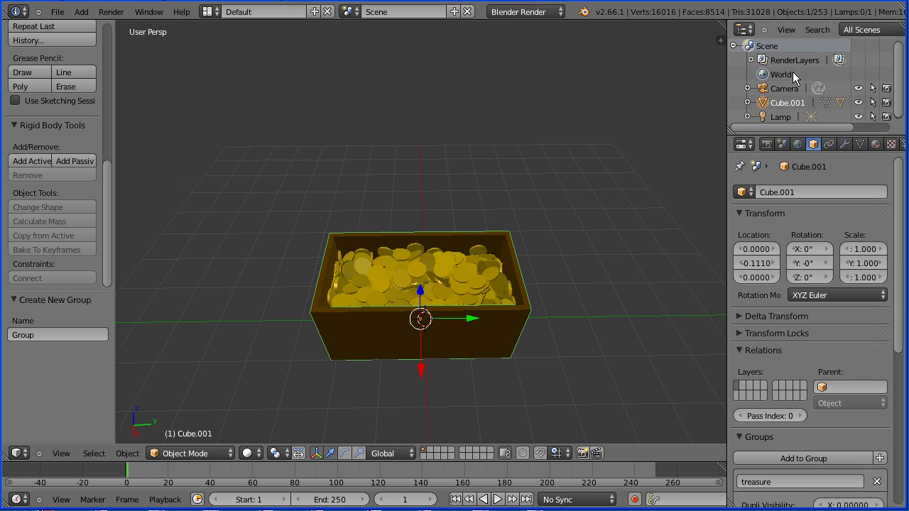
Start a new default scene and move its cube 8.809 along Y.
{"action": "left_click", "coordinate": [69, 12]}
{"action": "left_click", "coordinate": [74, 25]}
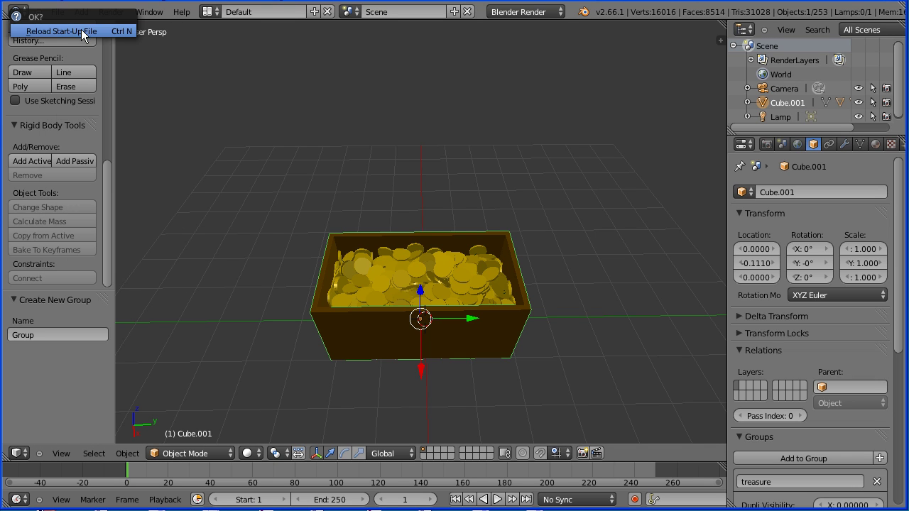
{"action": "left_click", "coordinate": [92, 32]}
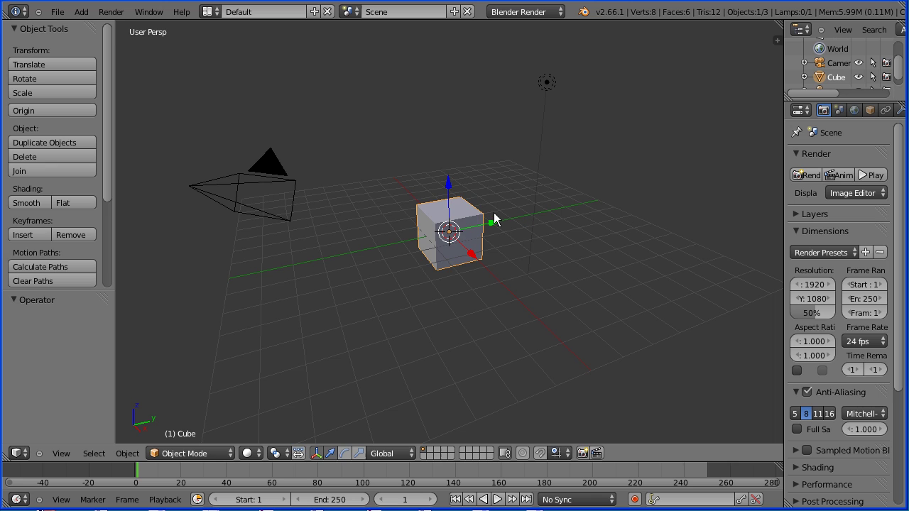
{"action": "key", "text": "g"}
{"action": "key", "text": "y"}
{"action": "left_click", "coordinate": [660, 206]}
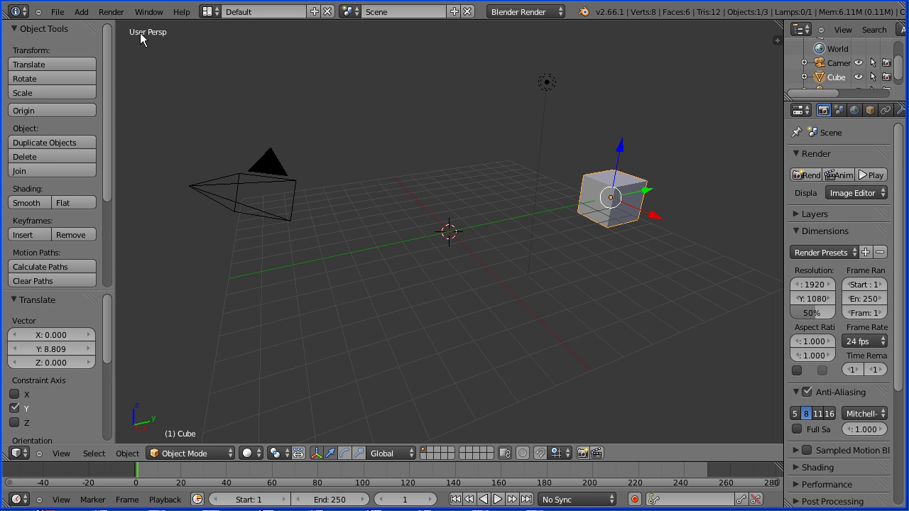
{"action": "left_click", "coordinate": [57, 12]}
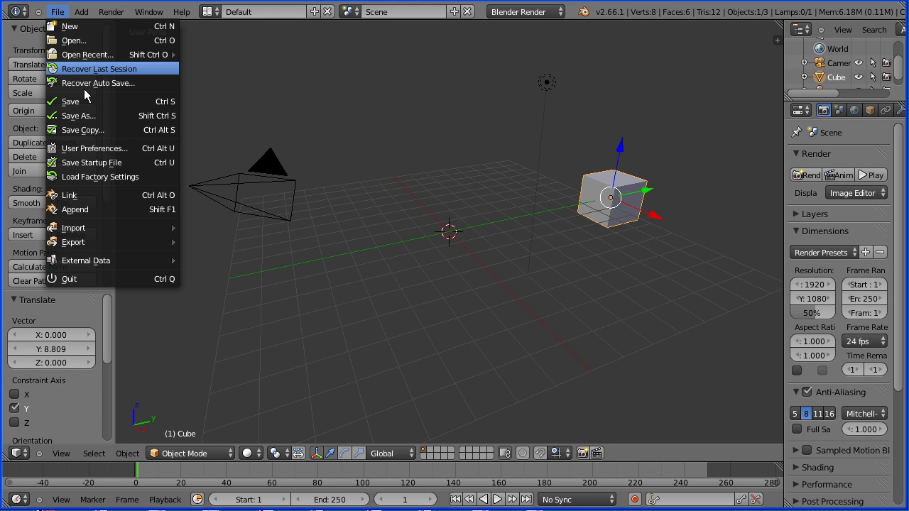
Append the 'treasure' group from chesttut15.blend into the new scene.
{"action": "left_click", "coordinate": [92, 207]}
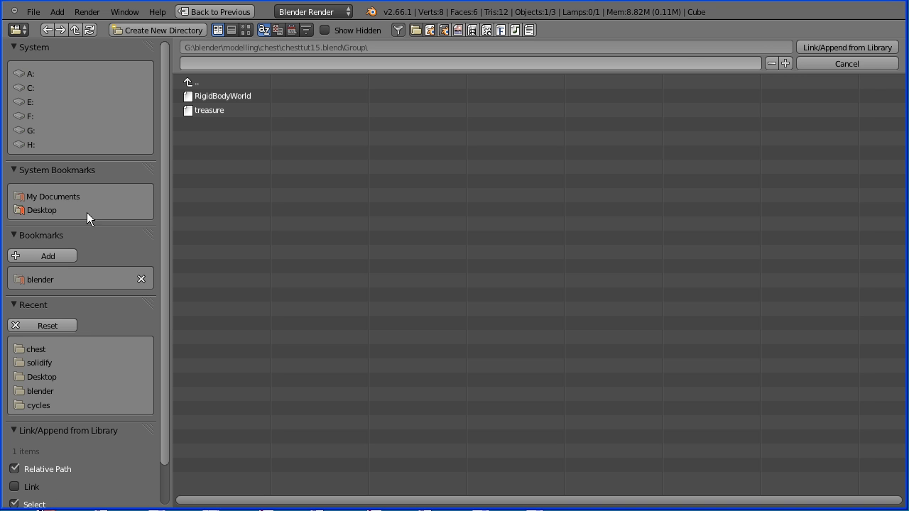
{"action": "left_click", "coordinate": [43, 348]}
{"action": "double_click", "coordinate": [227, 322]}
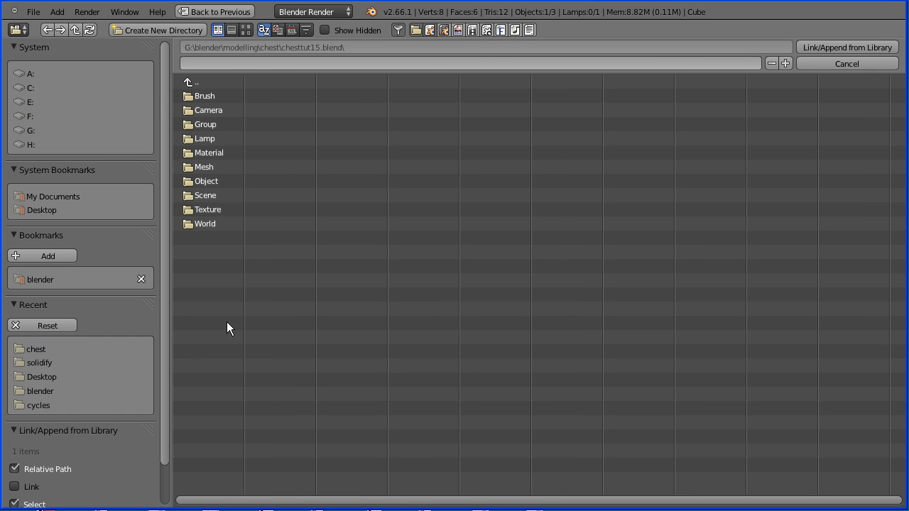
{"action": "left_click", "coordinate": [204, 124]}
{"action": "left_click", "coordinate": [252, 109]}
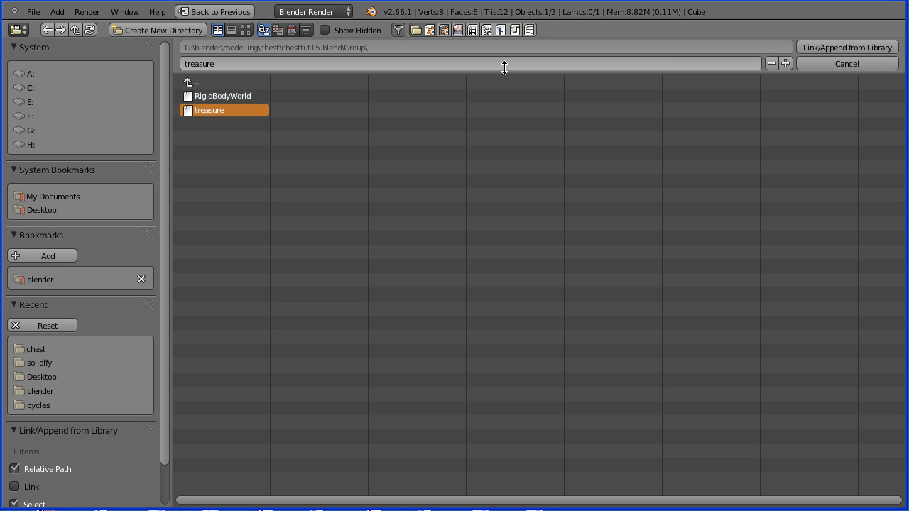
{"action": "left_click", "coordinate": [857, 47]}
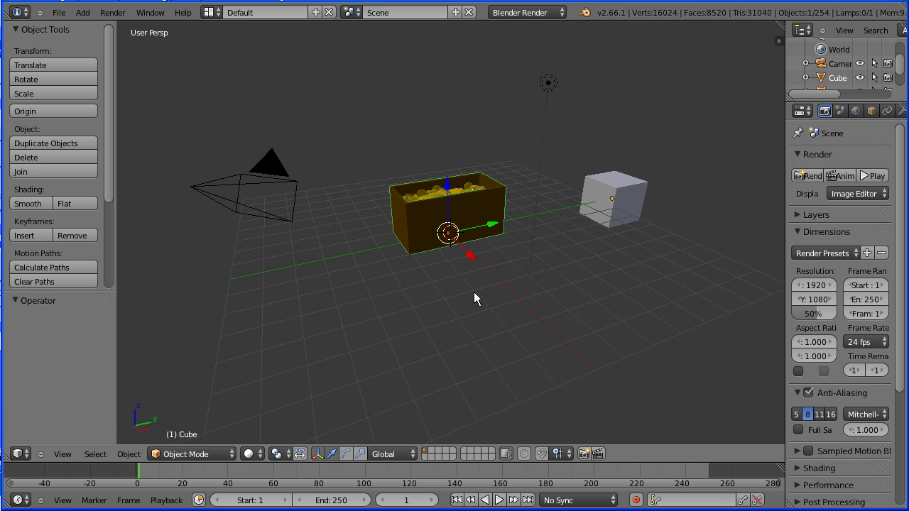
{"action": "scroll", "coordinate": [473, 292], "scroll_direction": "up", "scroll_amount": 2}
{"action": "scroll", "coordinate": [476, 297], "scroll_direction": "up", "scroll_amount": 2}
{"action": "scroll", "coordinate": [476, 296], "scroll_direction": "up", "scroll_amount": 1}
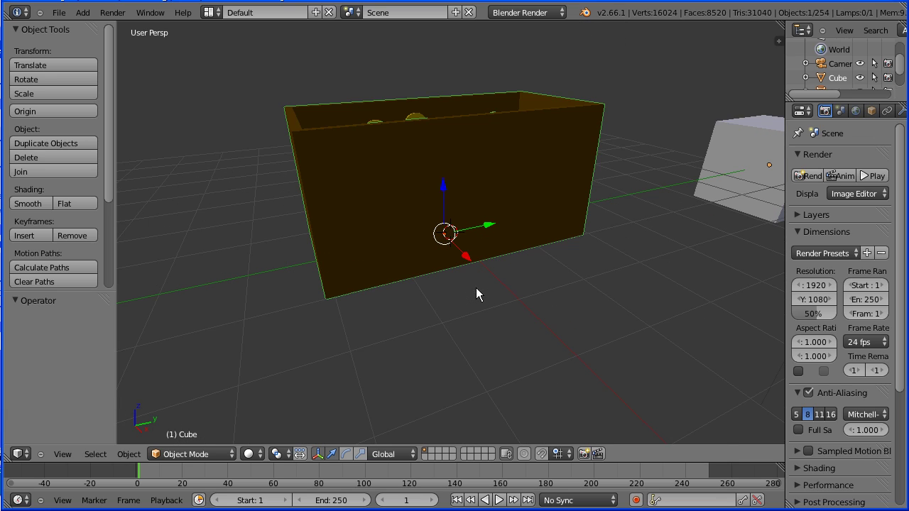
{"action": "middle_click_drag", "start_coordinate": [649, 132], "coordinate": [369, 160]}
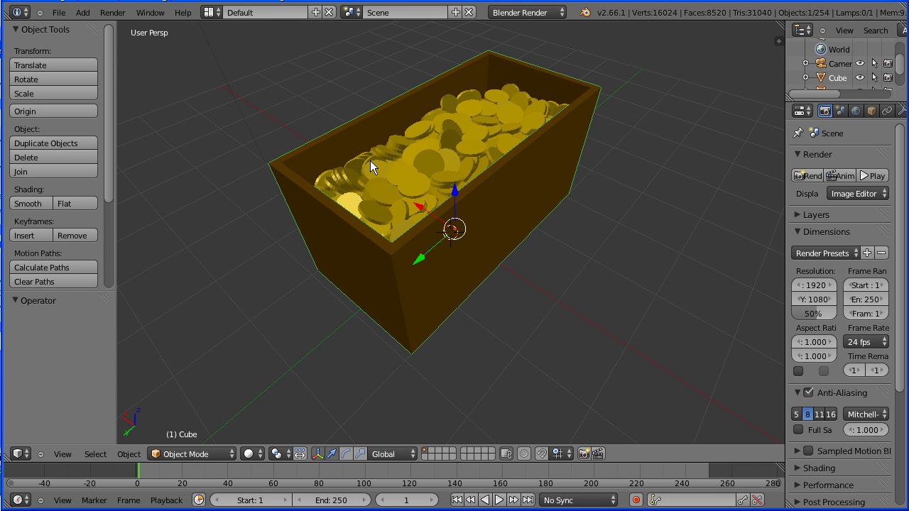